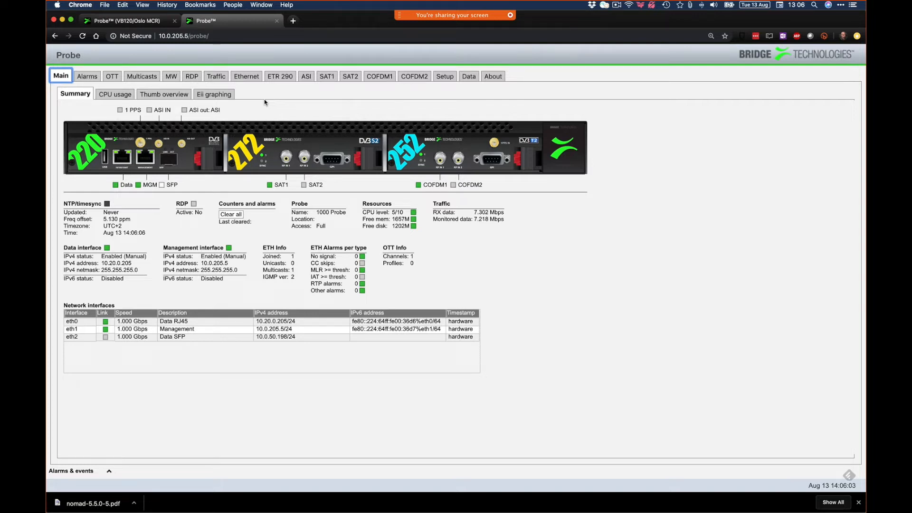
# Compare the ETH Info joined-stream entries on the Main summaries of the VB120/Oslo MCR probe and the 1000 Probe
pyautogui.click(132, 23)
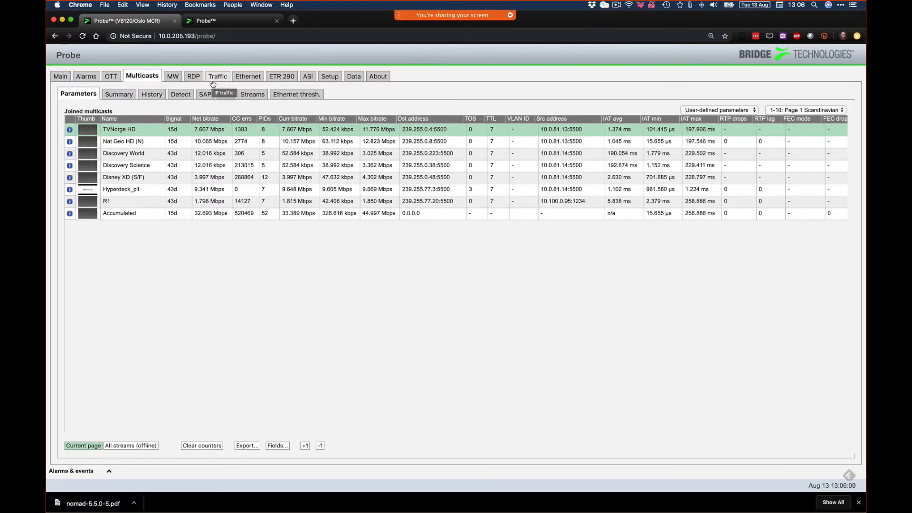
pyautogui.click(61, 76)
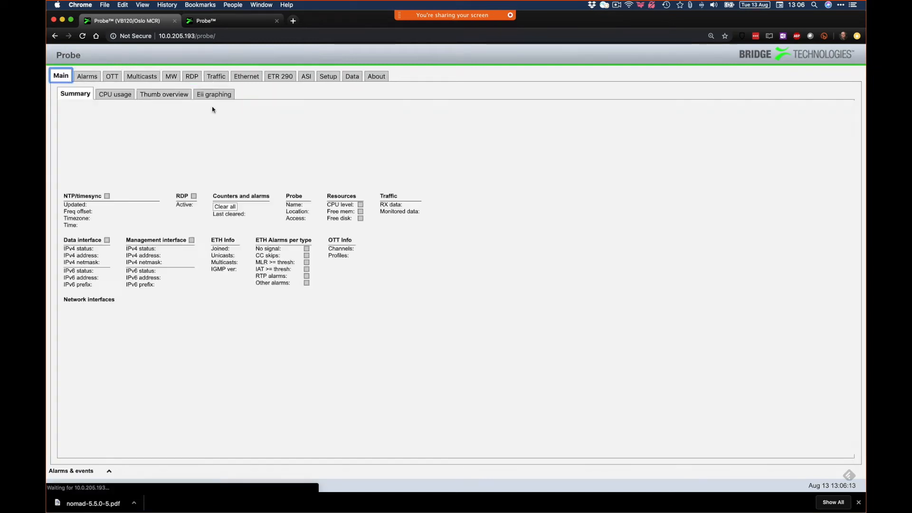
pyautogui.moveTo(264, 250); pyautogui.dragTo(297, 259)
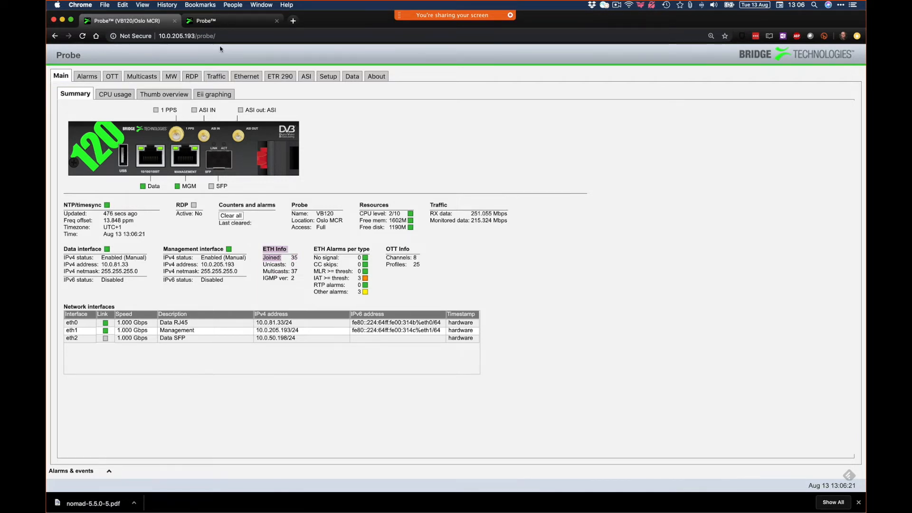
pyautogui.click(227, 19)
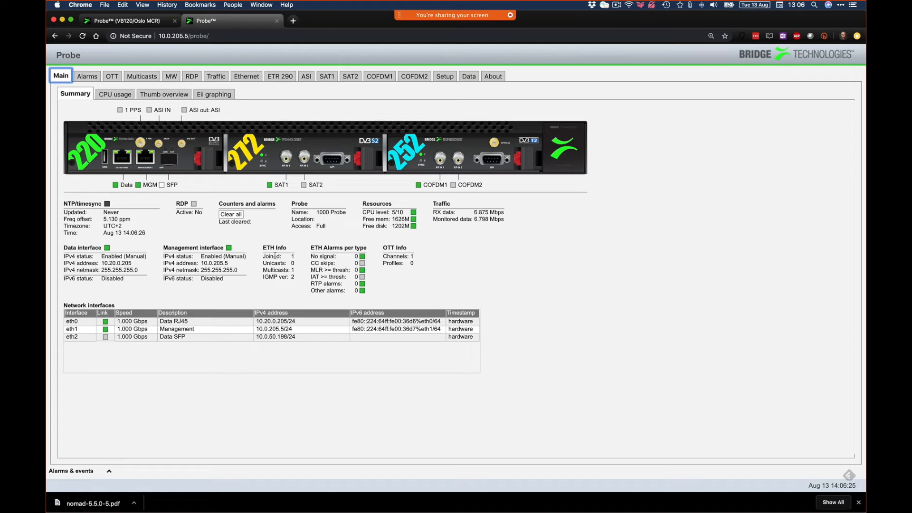
pyautogui.moveTo(264, 257); pyautogui.dragTo(282, 257)
# Compare the MW history graphs of both probes, viewing the VB120/Oslo MCR probe's graphs over ~4 d and ~20 m
pyautogui.click(142, 77)
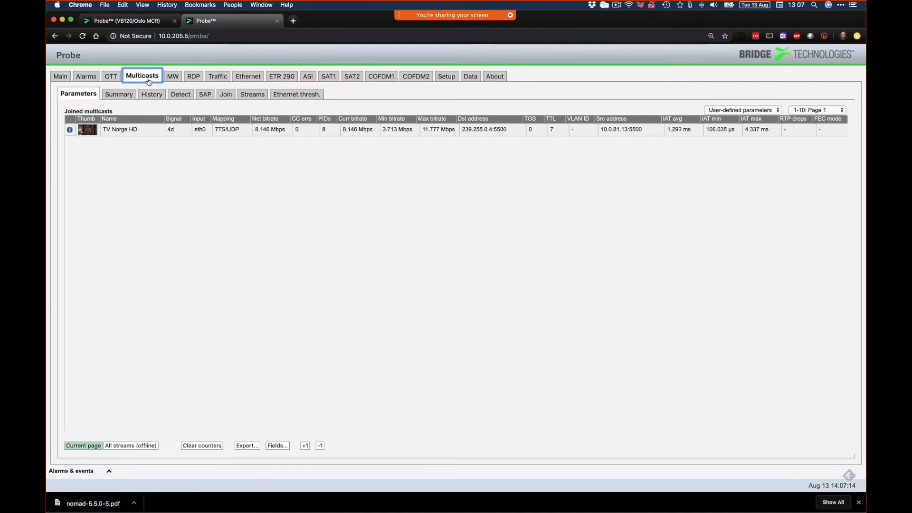
pyautogui.click(177, 79)
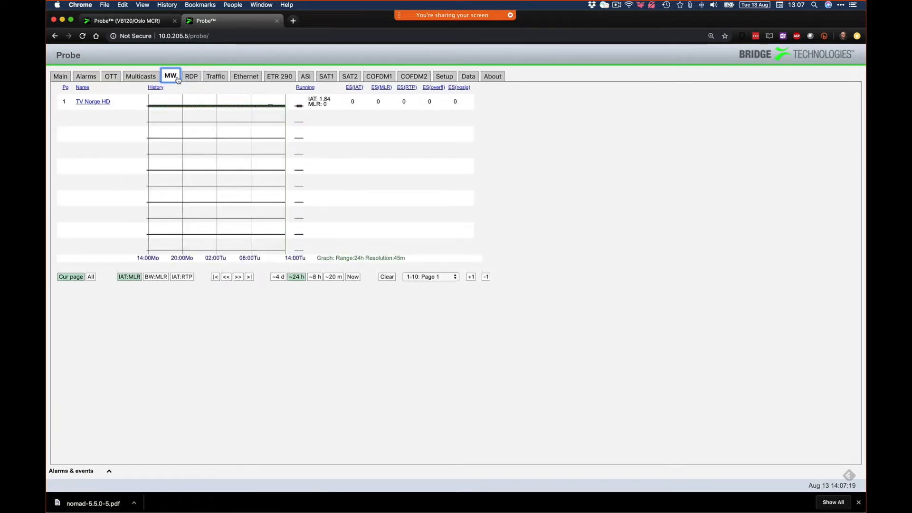
pyautogui.click(124, 21)
pyautogui.click(171, 77)
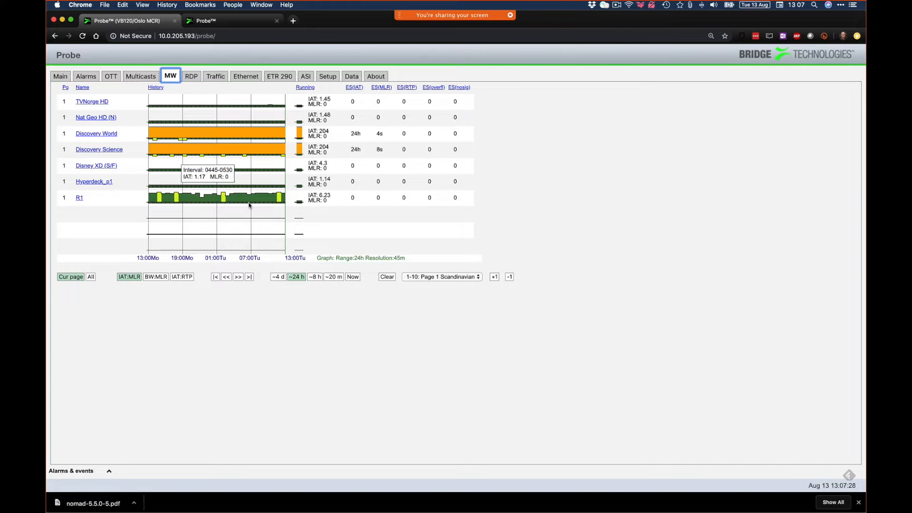
pyautogui.click(279, 277)
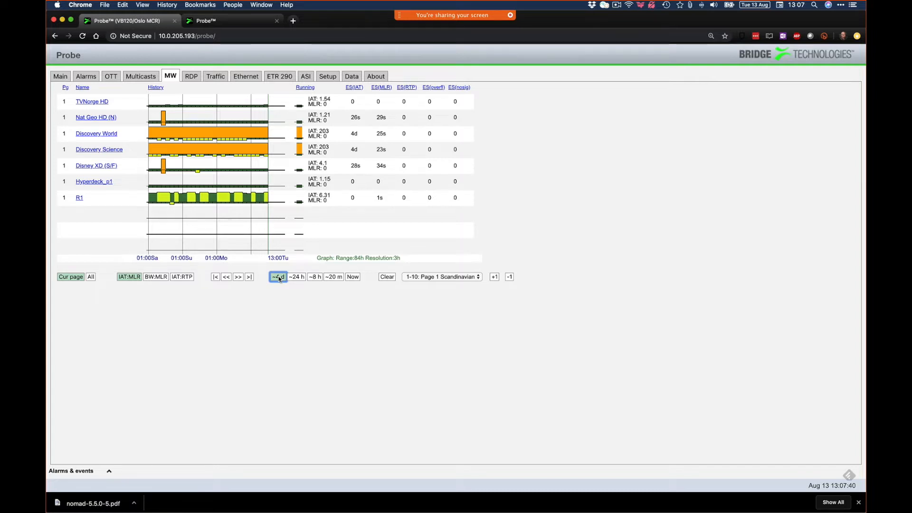
pyautogui.click(330, 279)
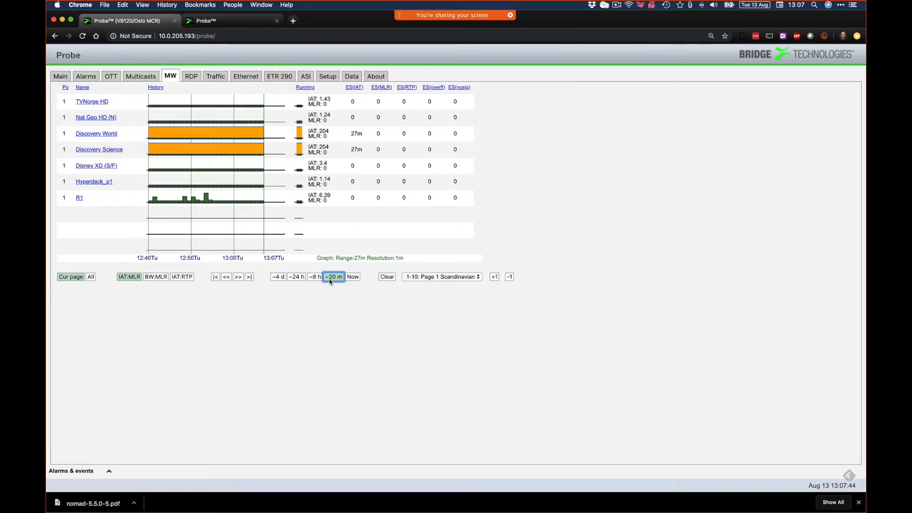
# Return to the 1000 Probe's joined multicasts and show their RTP and FEC parameters
pyautogui.click(209, 21)
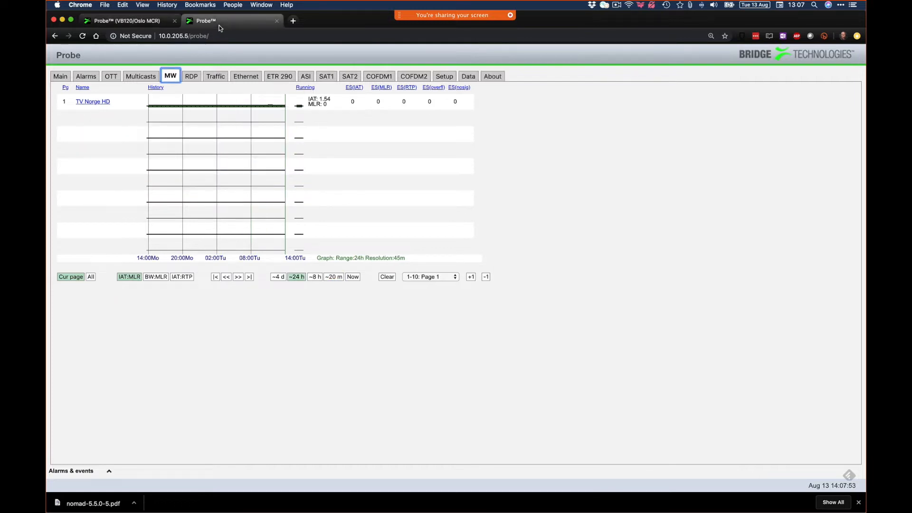
pyautogui.click(139, 76)
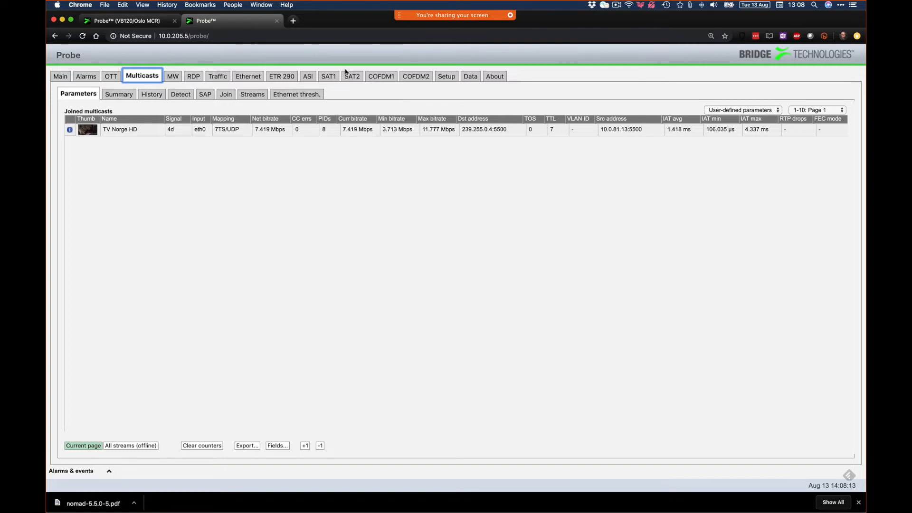
pyautogui.press('super+plus')
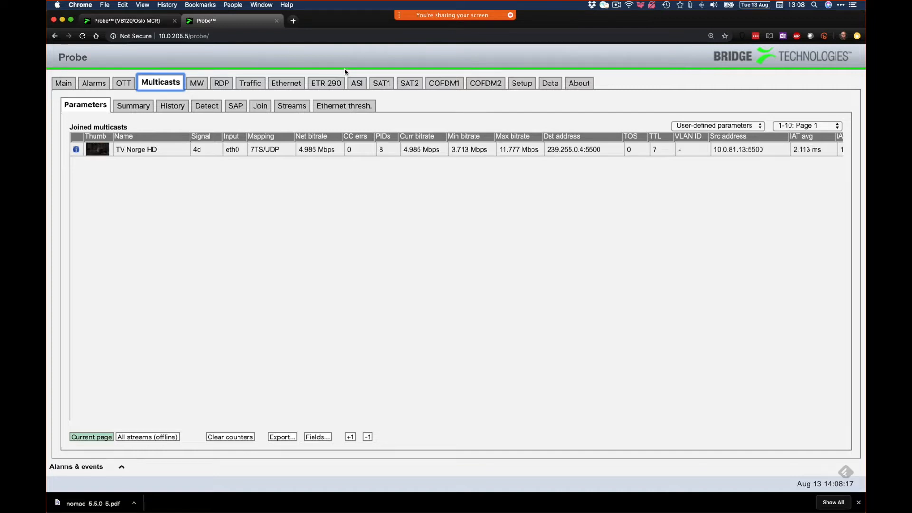
pyautogui.click(748, 126)
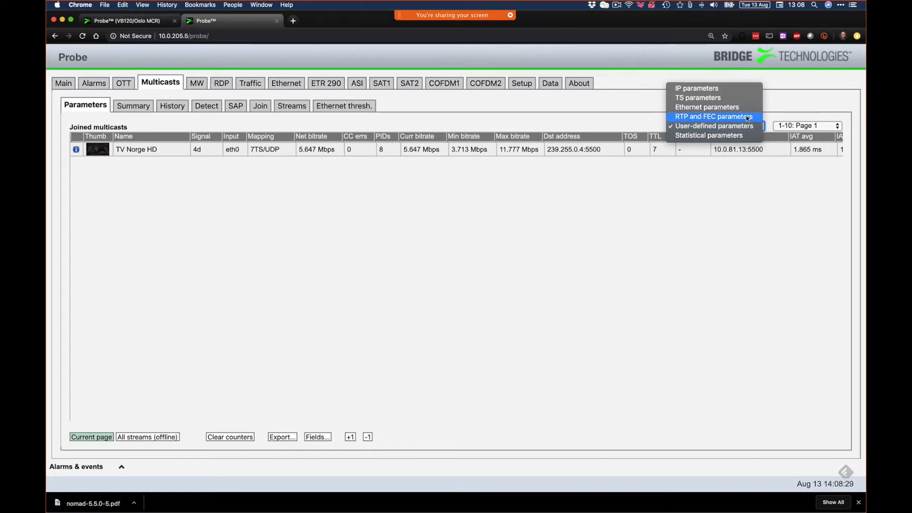
pyautogui.click(747, 117)
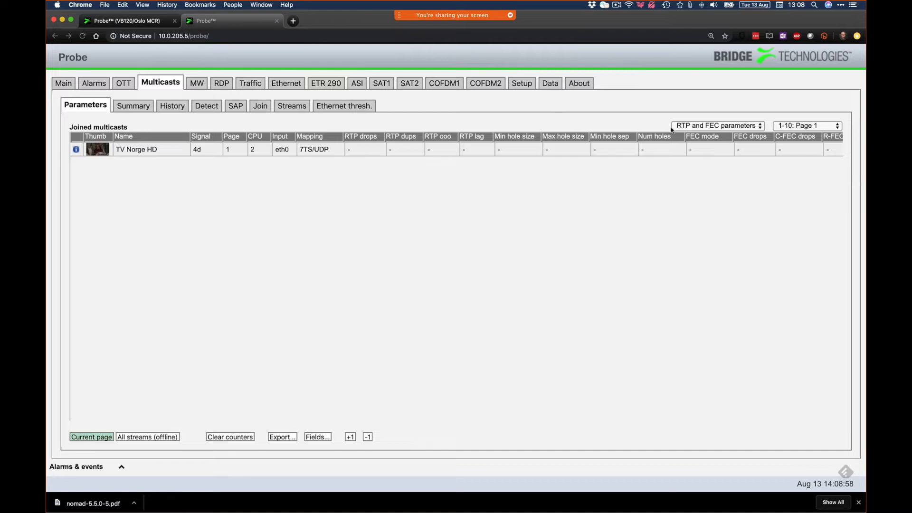
# View the Ethernet parameters and TS parameters of the joined multicasts, and return to the user-defined parameters
pyautogui.click(714, 127)
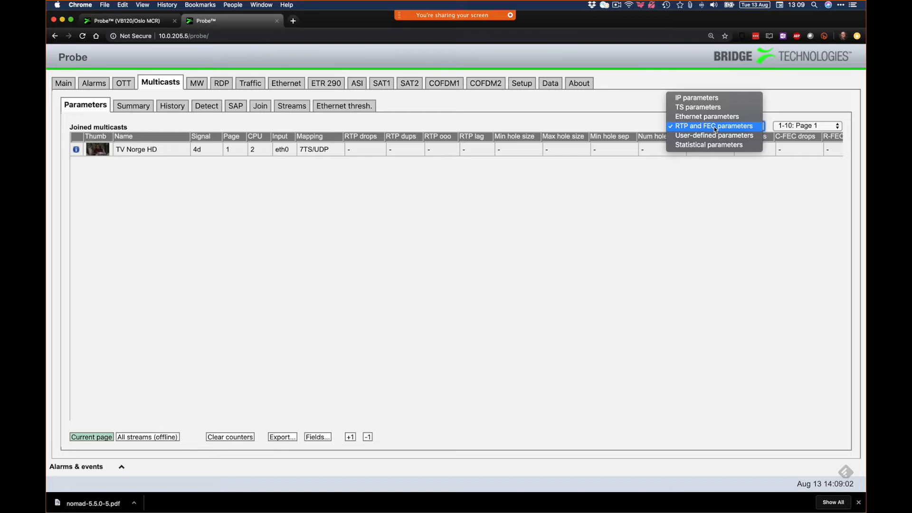
pyautogui.click(716, 119)
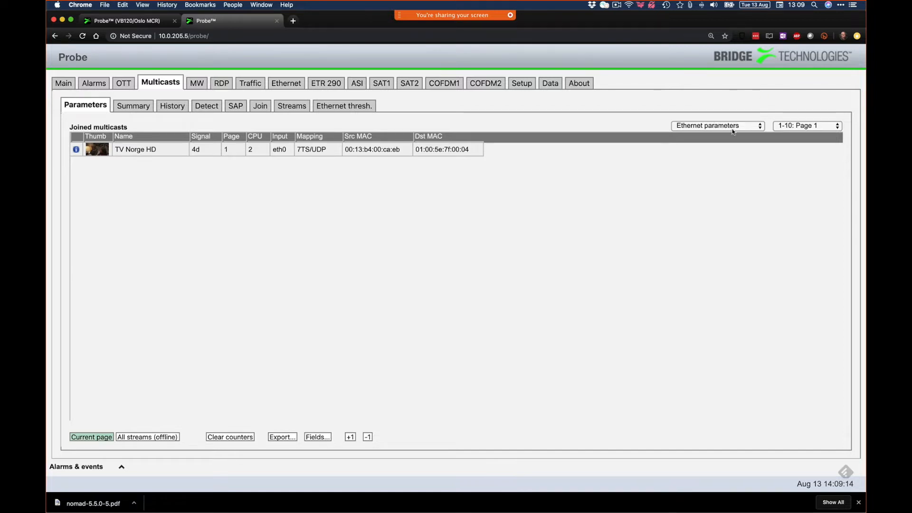
pyautogui.click(733, 131)
pyautogui.click(729, 116)
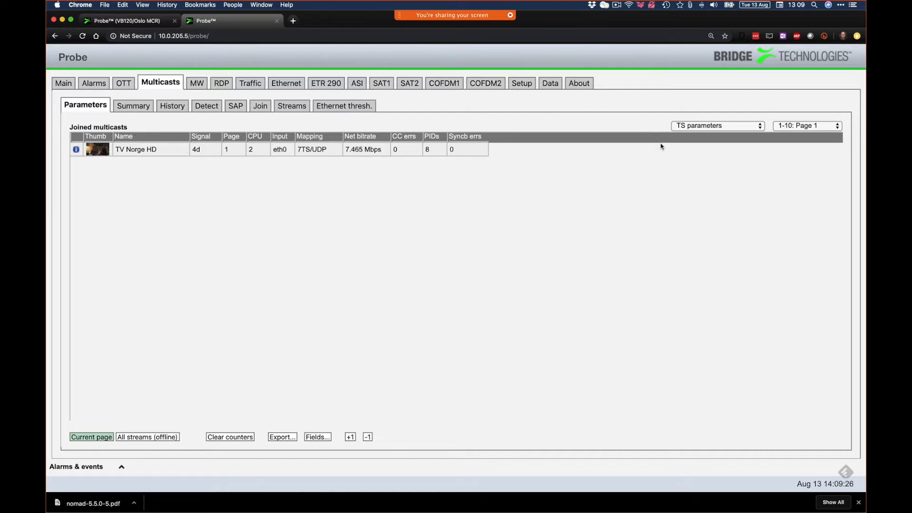
pyautogui.click(717, 125)
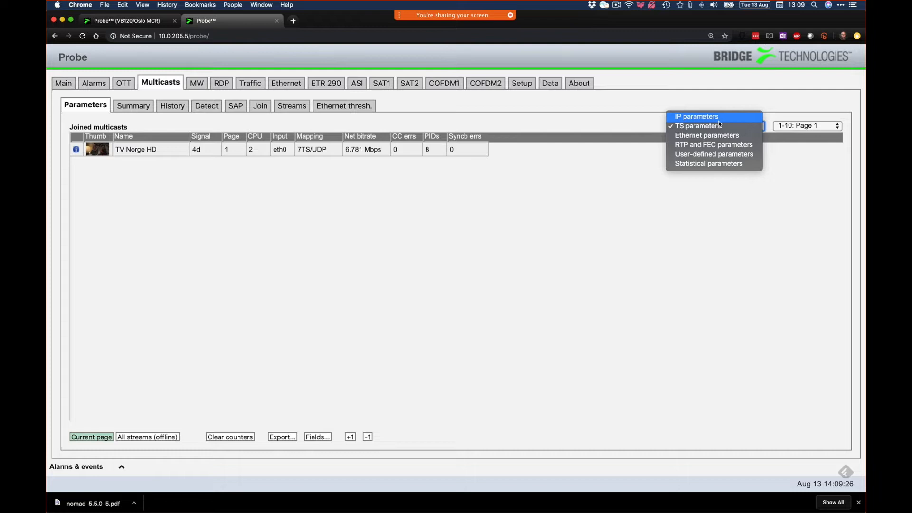
pyautogui.click(717, 154)
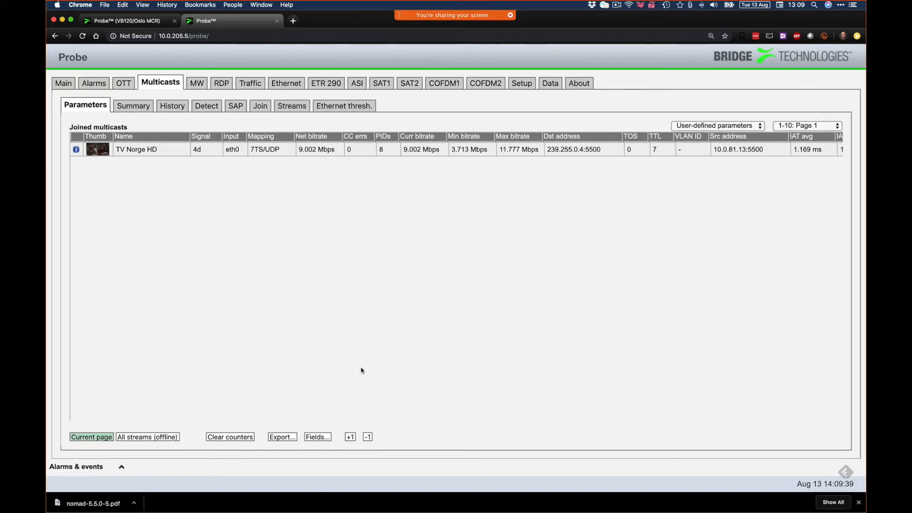
# Add Num holes to the user-defined multicast parameters, apply it, and check the added column in the joined multicasts list
pyautogui.click(326, 438)
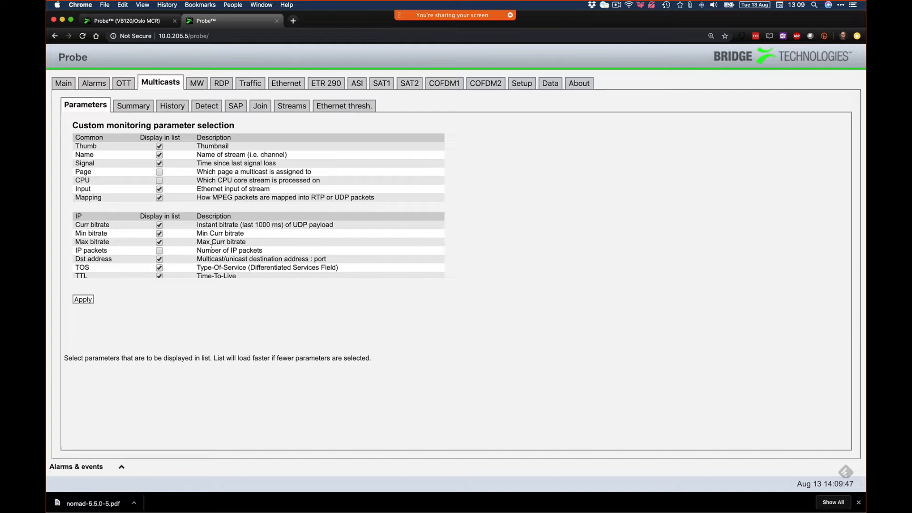
pyautogui.scroll(-10, 211, 248)
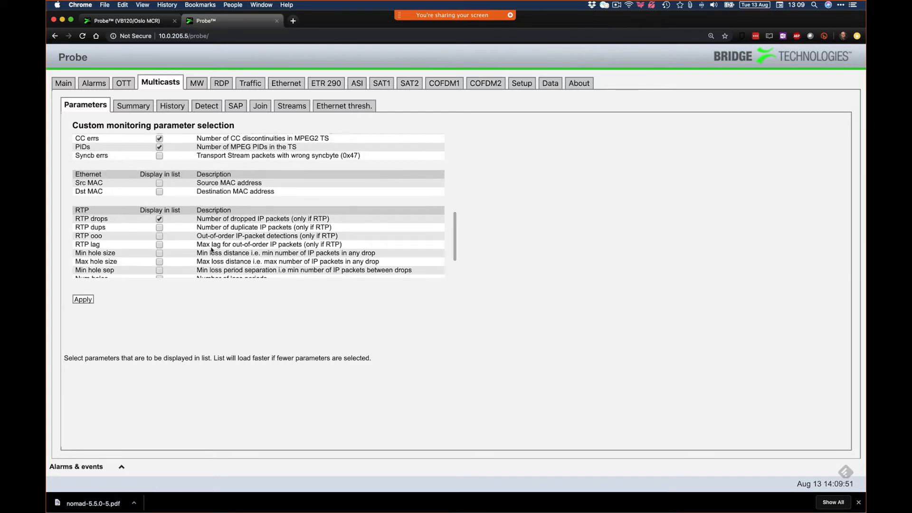
pyautogui.scroll(-5, 211, 250)
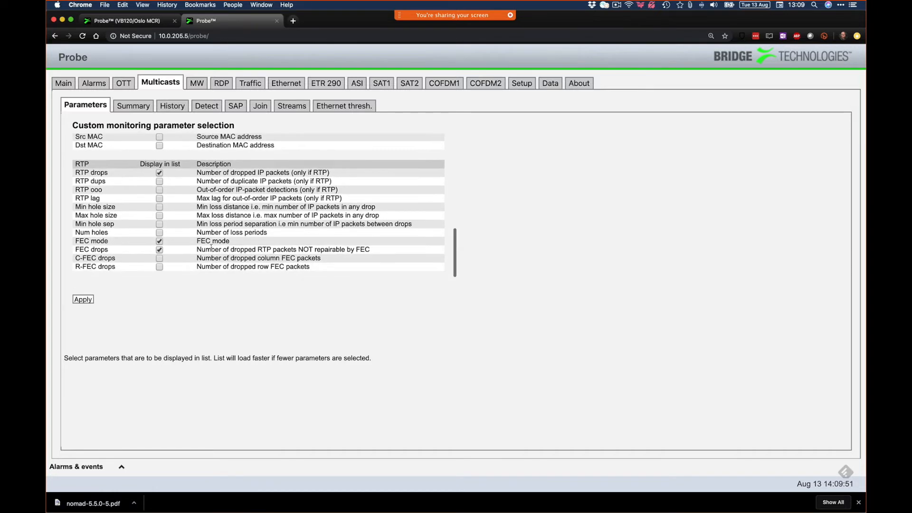
pyautogui.click(159, 232)
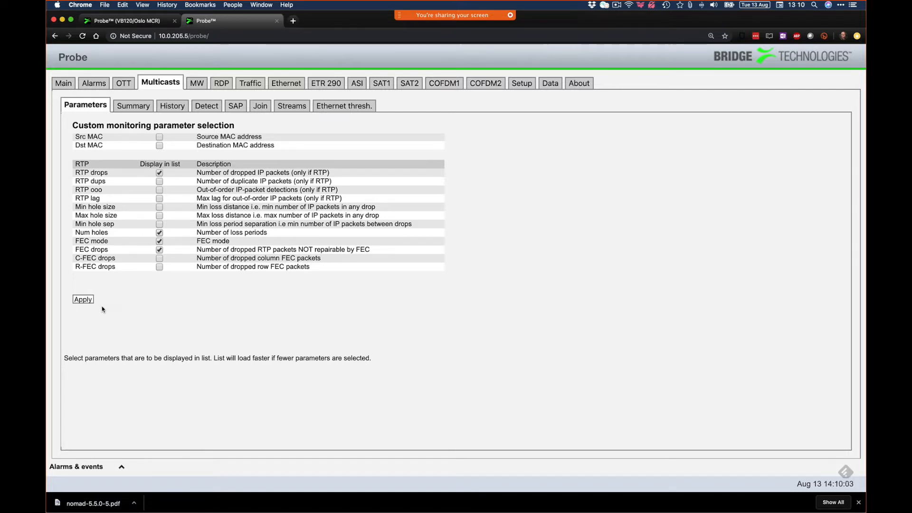
pyautogui.click(83, 300)
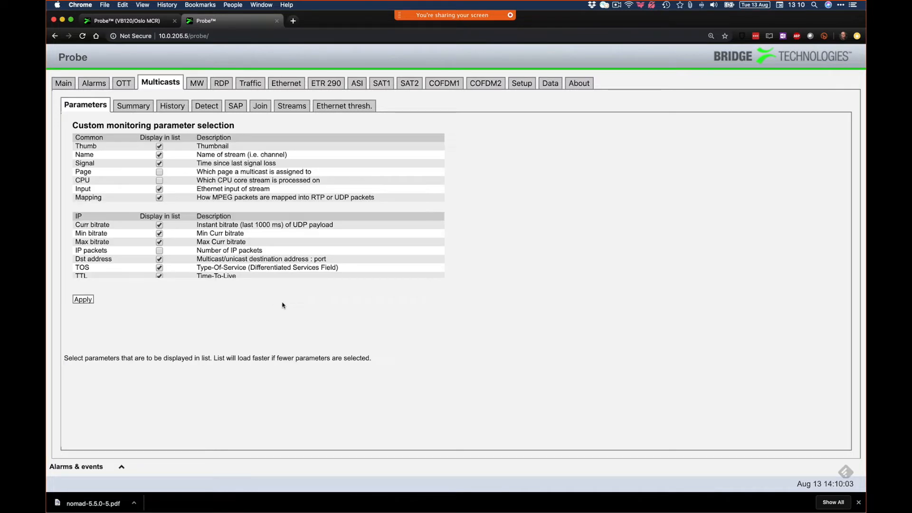
pyautogui.click(96, 110)
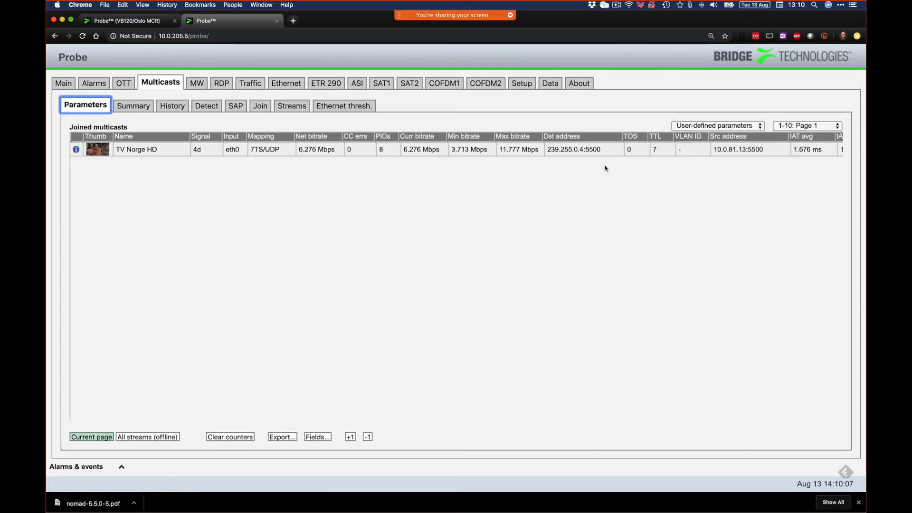
pyautogui.hscroll(5, 605, 168)
pyautogui.hscroll(5, 606, 168)
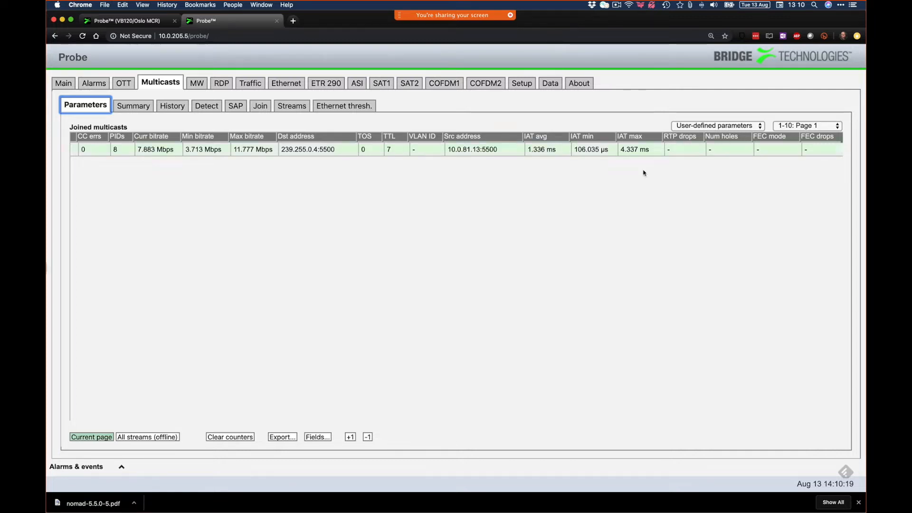
# Remove Num holes and RTP drops from the user-defined multicast parameters, apply the selection, and return to the multicasts list
pyautogui.click(317, 437)
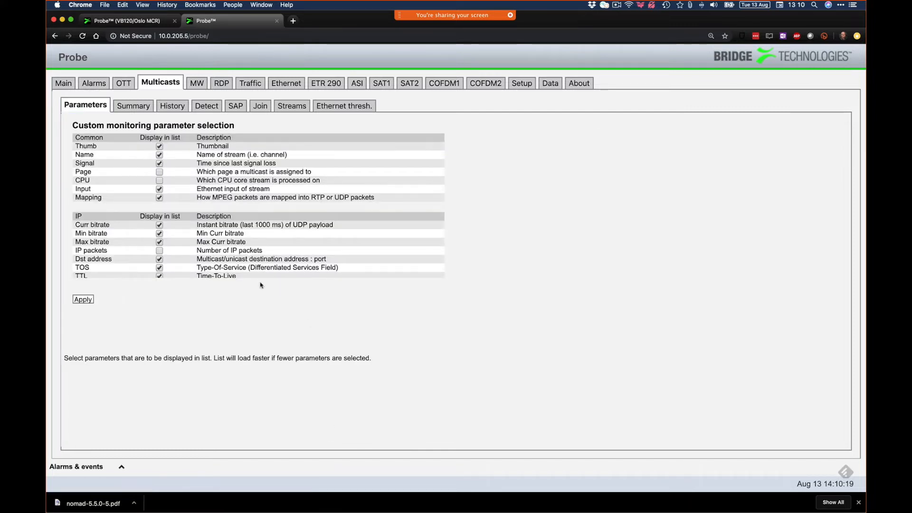
pyautogui.scroll(-5, 223, 275)
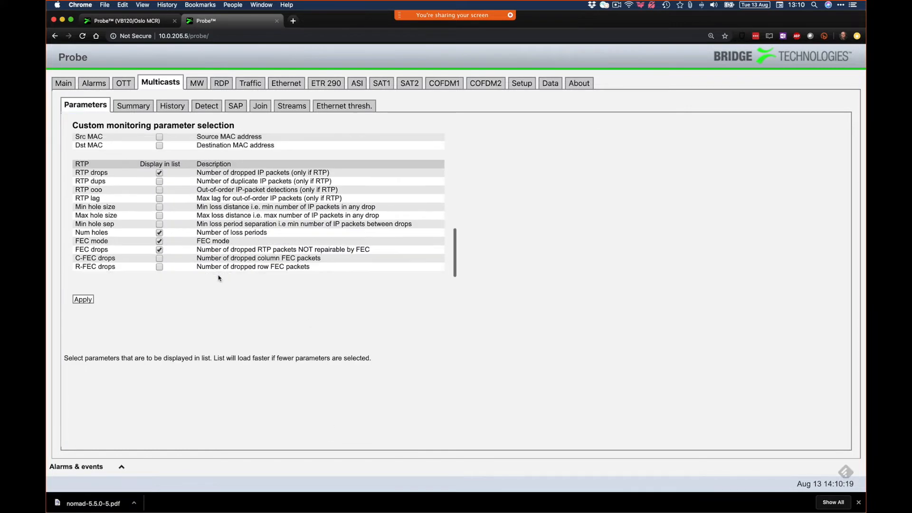
pyautogui.click(160, 233)
pyautogui.click(160, 173)
pyautogui.click(84, 300)
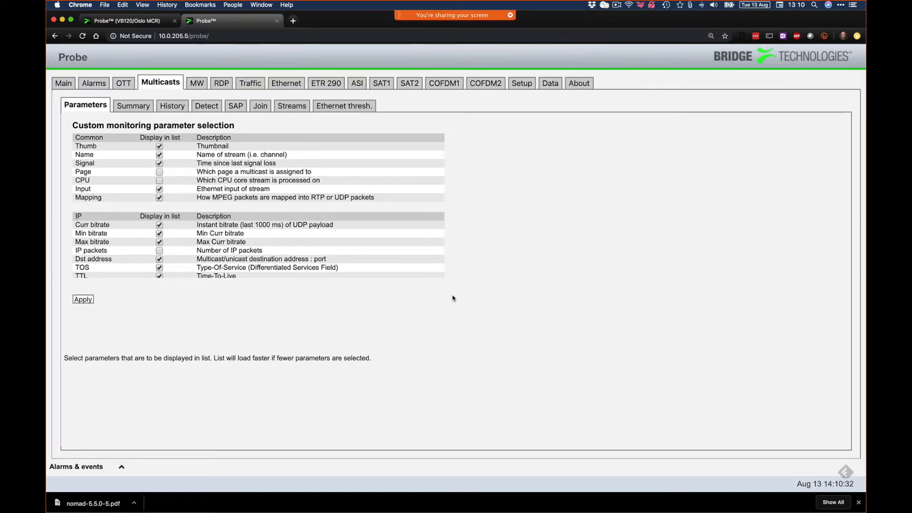
pyautogui.click(98, 110)
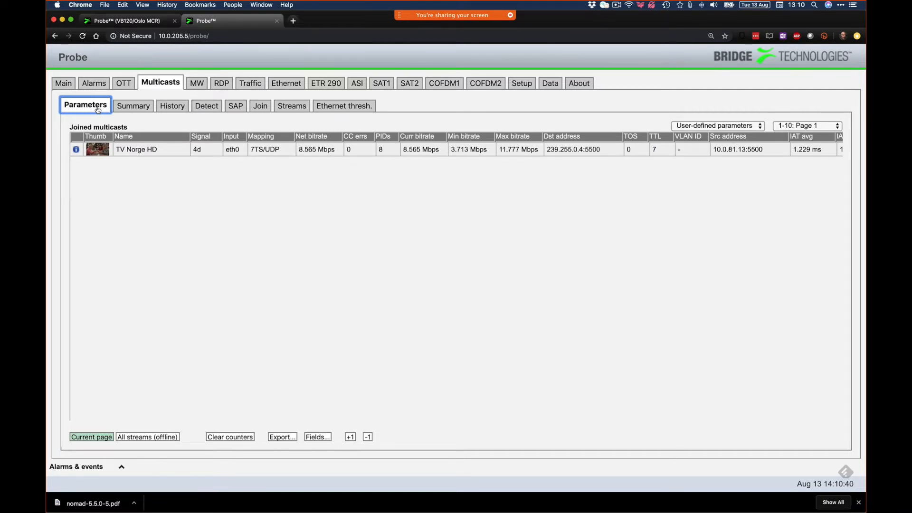
# Show the Page 3 Movies multicasts on the VB120/Oslo MCR probe
pyautogui.click(802, 126)
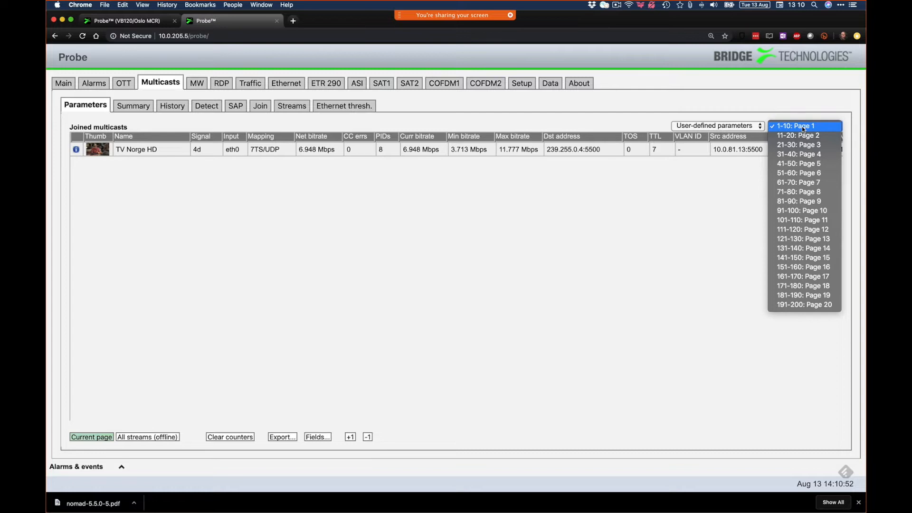
pyautogui.click(126, 21)
pyautogui.click(141, 23)
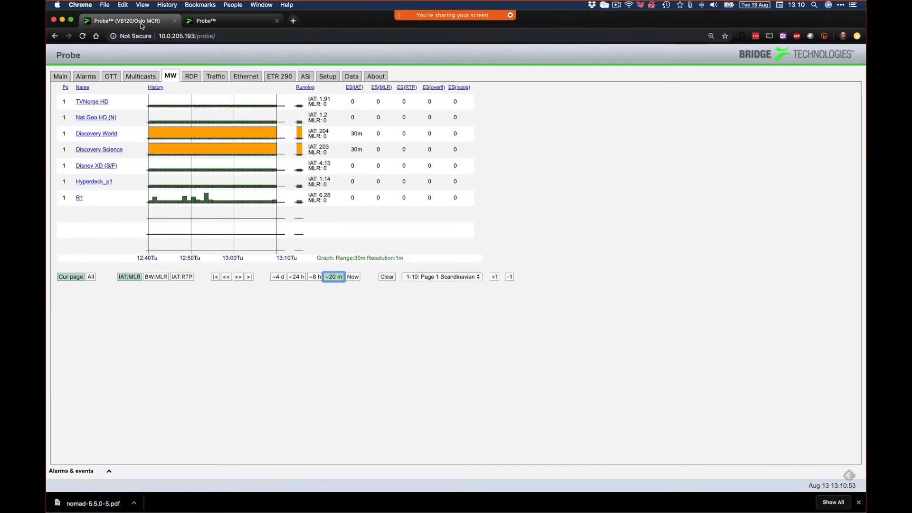
pyautogui.click(142, 76)
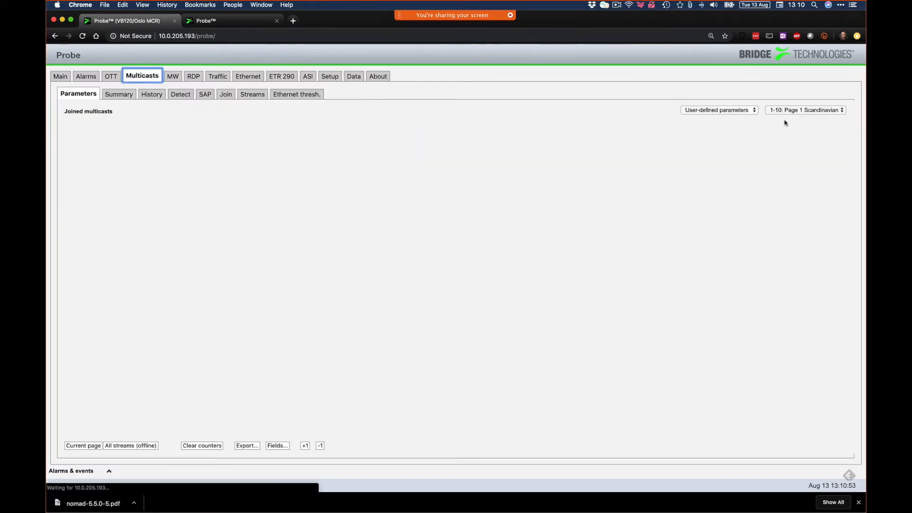
pyautogui.click(803, 109)
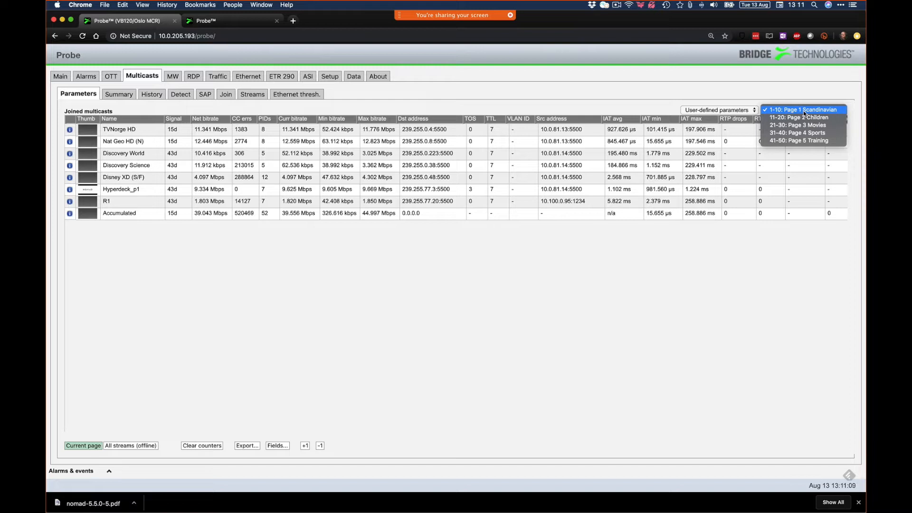
pyautogui.click(804, 125)
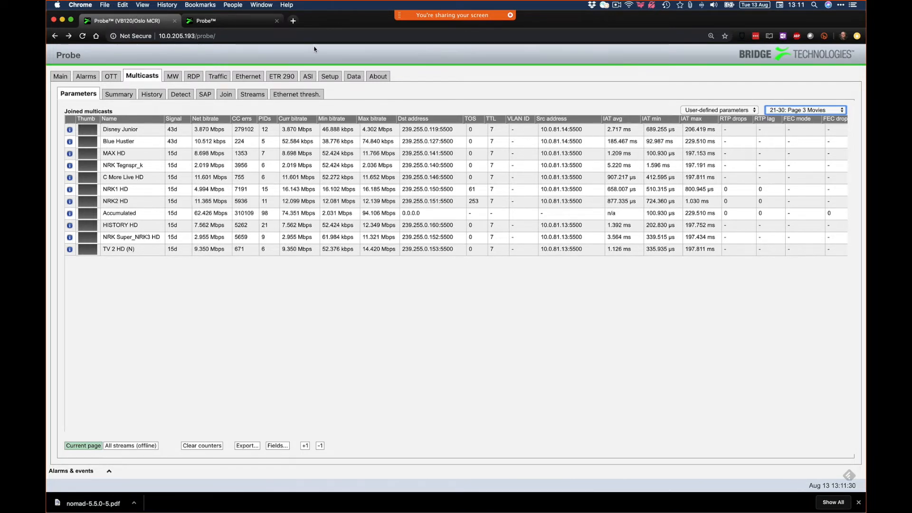
# Switch to the other probe, review the TV Norge HD stream's general settings without changes, and sort the streams by Ethernet threshold
pyautogui.click(198, 19)
pyautogui.click(294, 107)
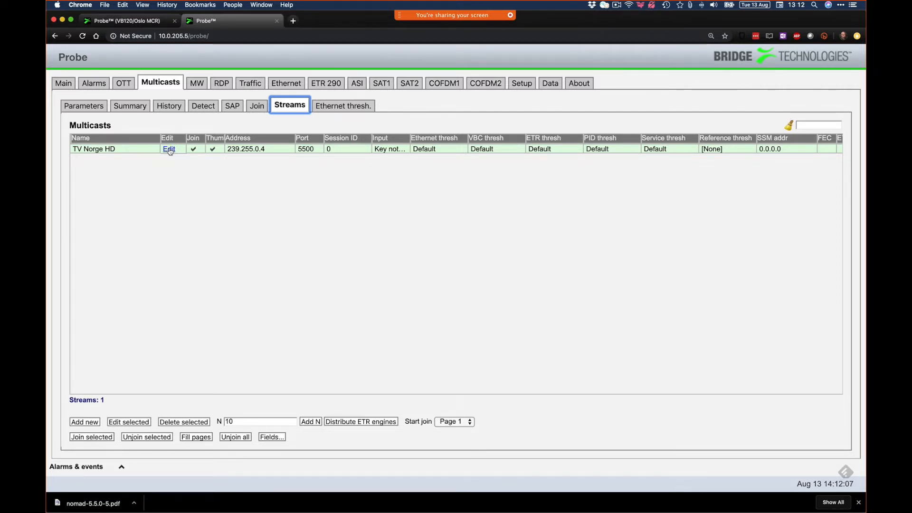
pyautogui.click(152, 151)
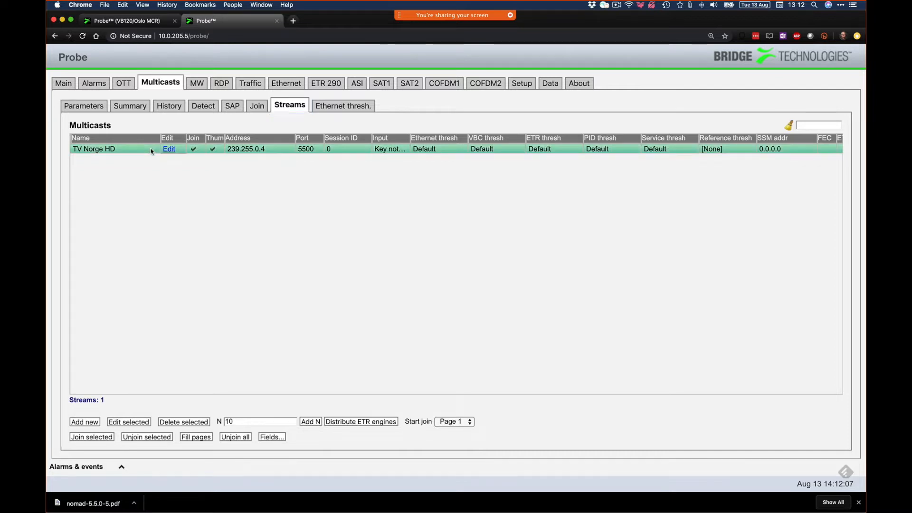
pyautogui.click(135, 422)
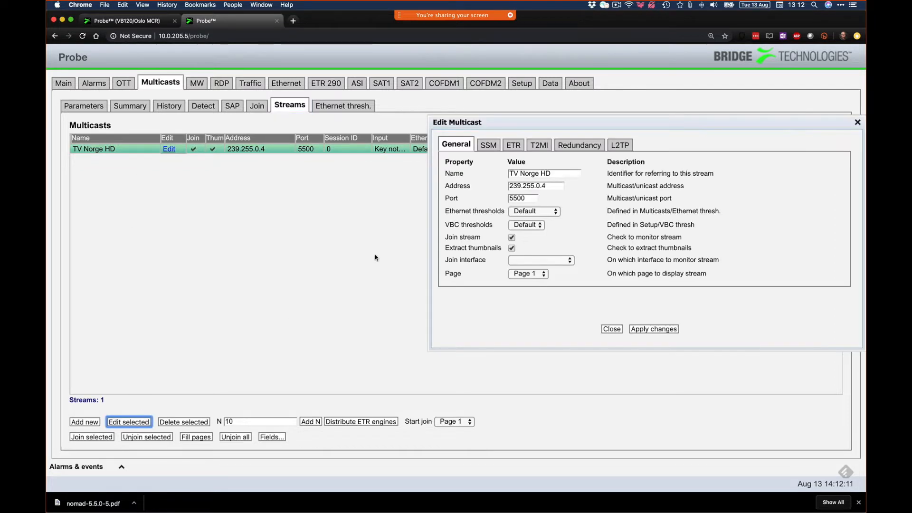
pyautogui.click(857, 122)
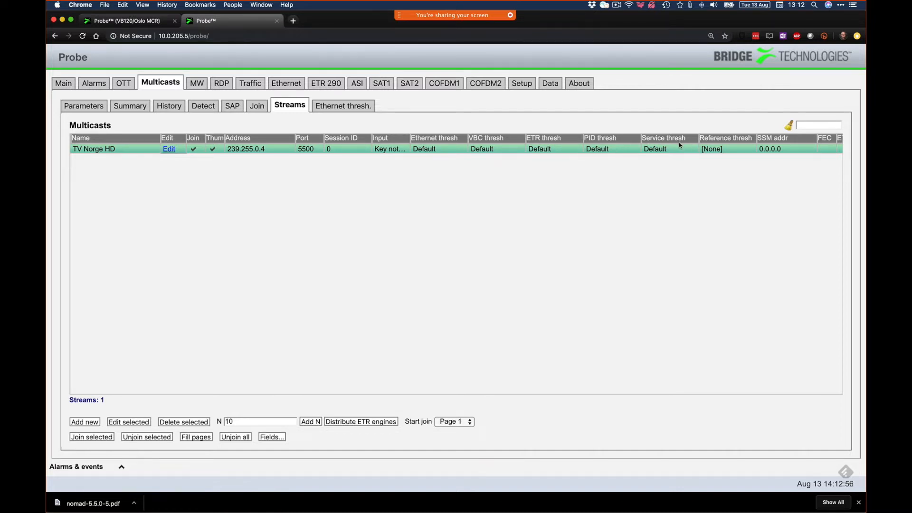
pyautogui.click(444, 137)
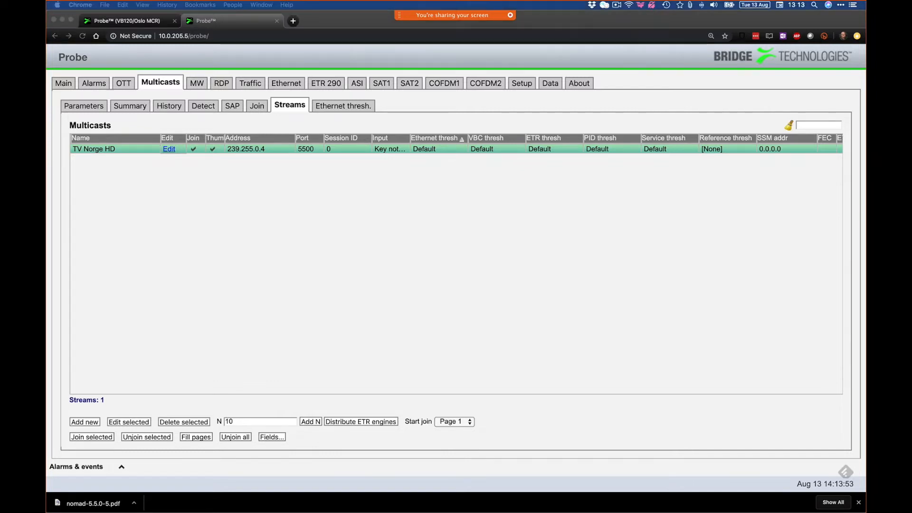
pyautogui.moveTo(487, 5)
pyautogui.click(493, 21)
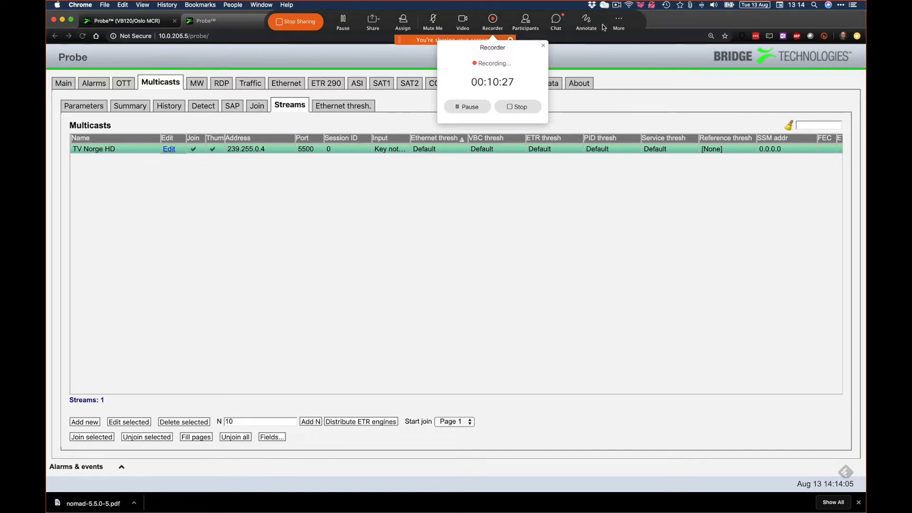
pyautogui.click(543, 46)
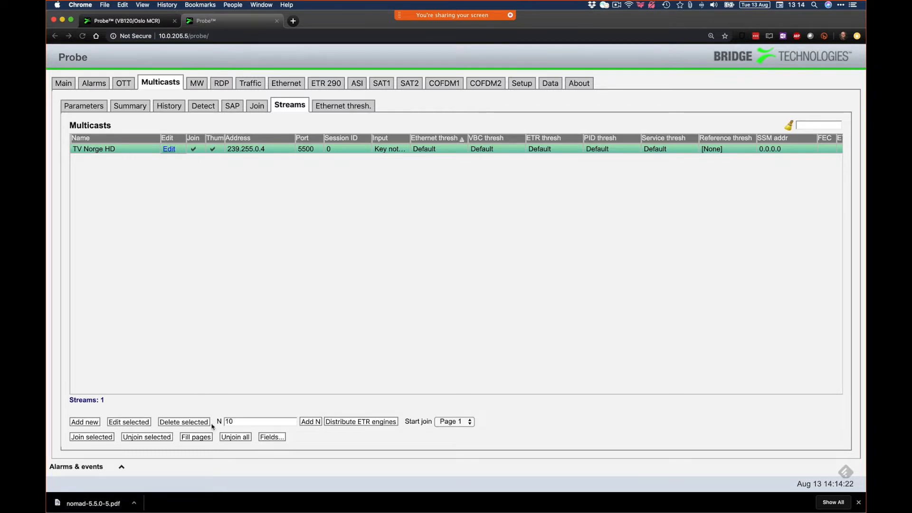
# Add a new multicast stream and enter CNN Intl as its name
pyautogui.click(90, 423)
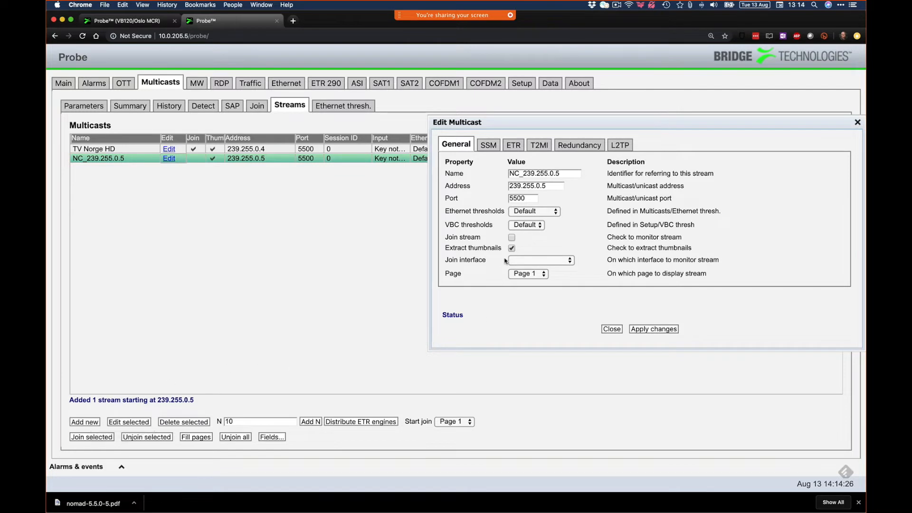
pyautogui.moveTo(549, 186); pyautogui.dragTo(507, 187)
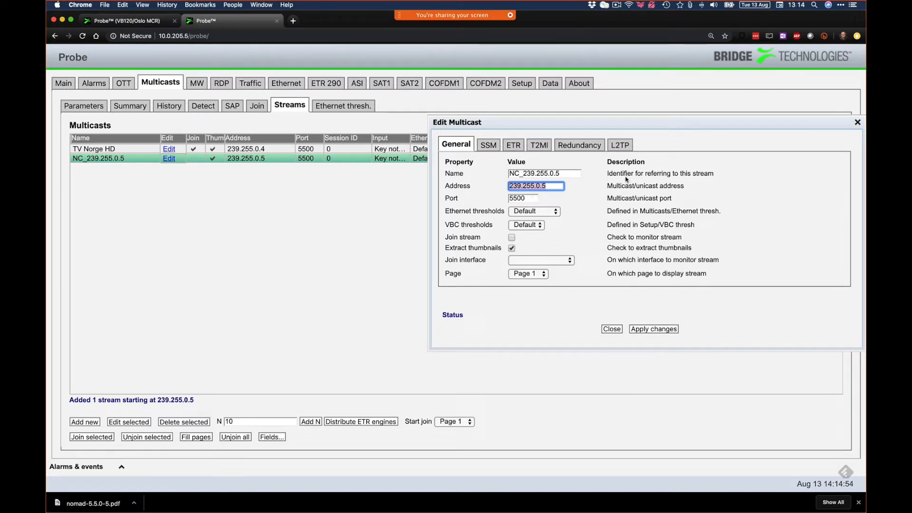
pyautogui.click(524, 174)
pyautogui.doubleClick(524, 174)
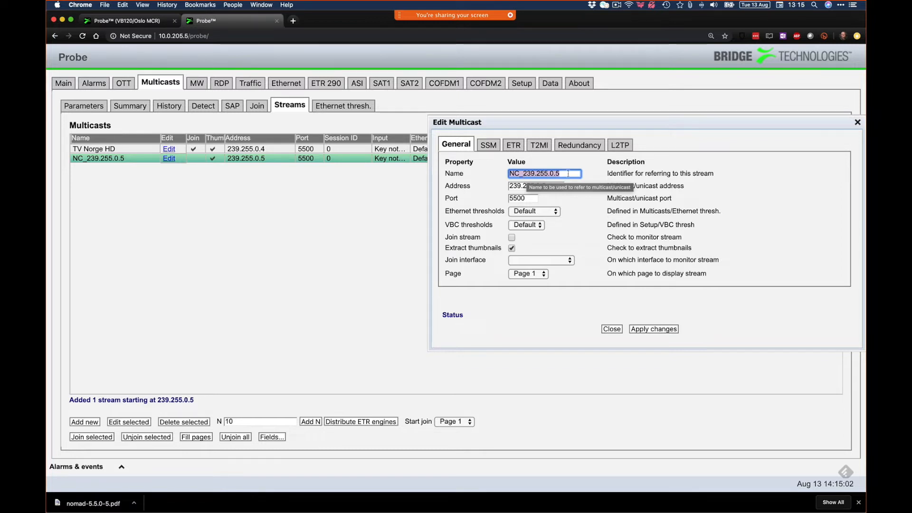
pyautogui.press('BackSpace')
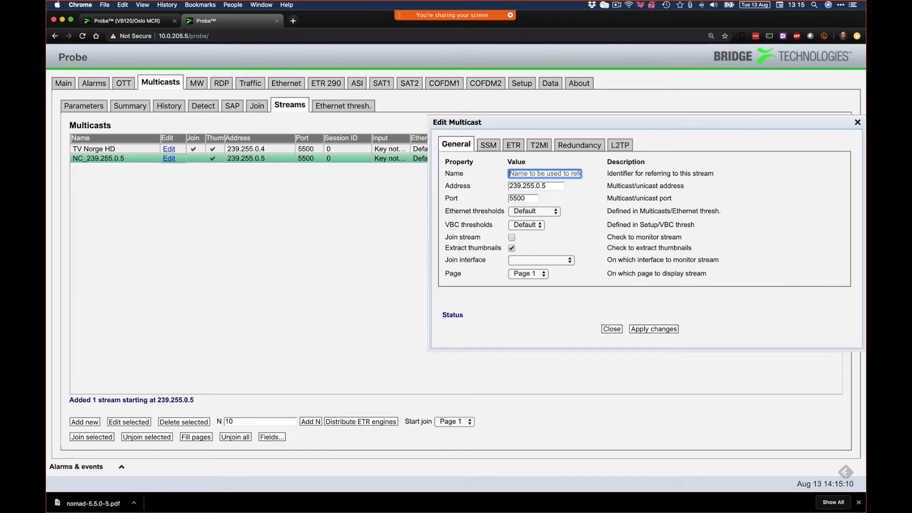
pyautogui.write('CNN Intl')
# Keep the Default Ethernet thresholds for the CNN Intl stream, enable Join stream, and check the available join interfaces
pyautogui.click(543, 212)
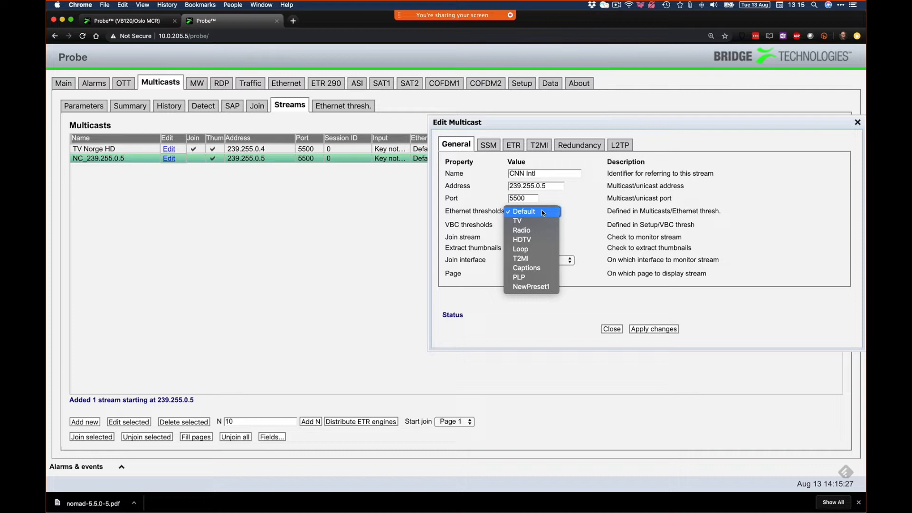
pyautogui.click(541, 210)
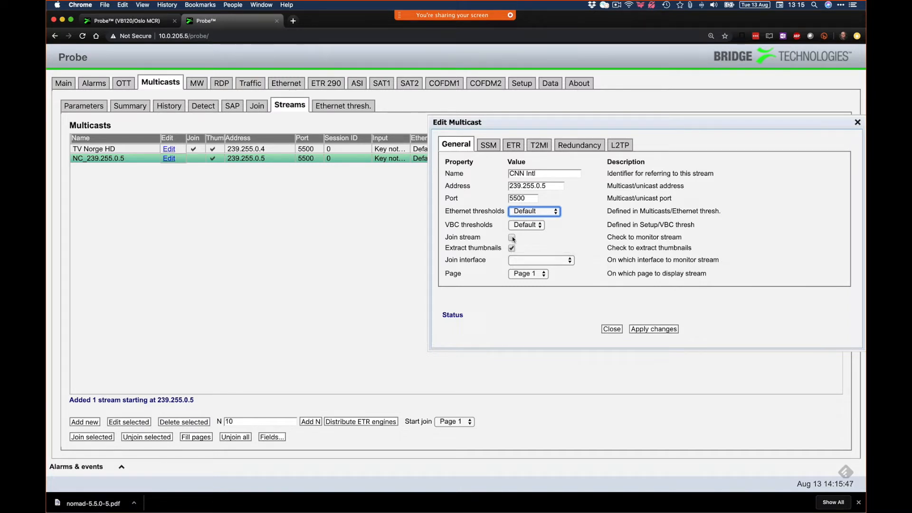
pyautogui.click(511, 238)
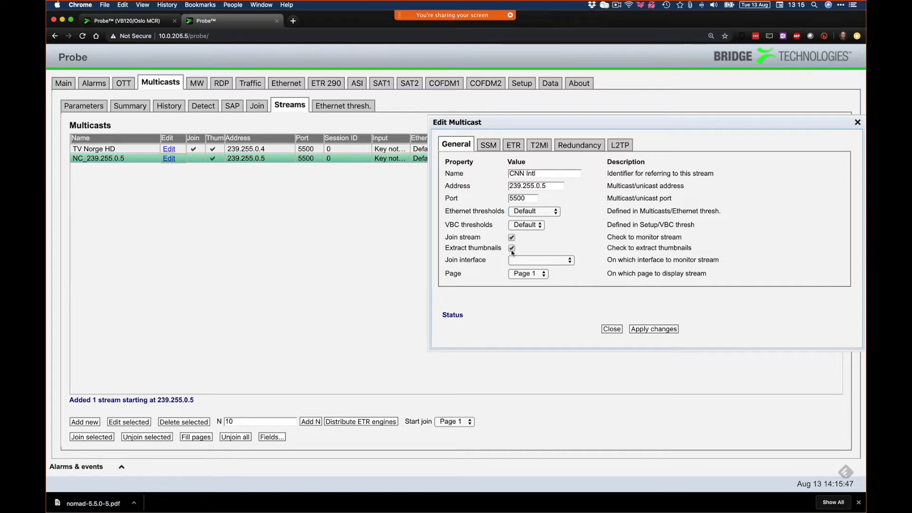
pyautogui.moveTo(445, 249); pyautogui.dragTo(501, 252)
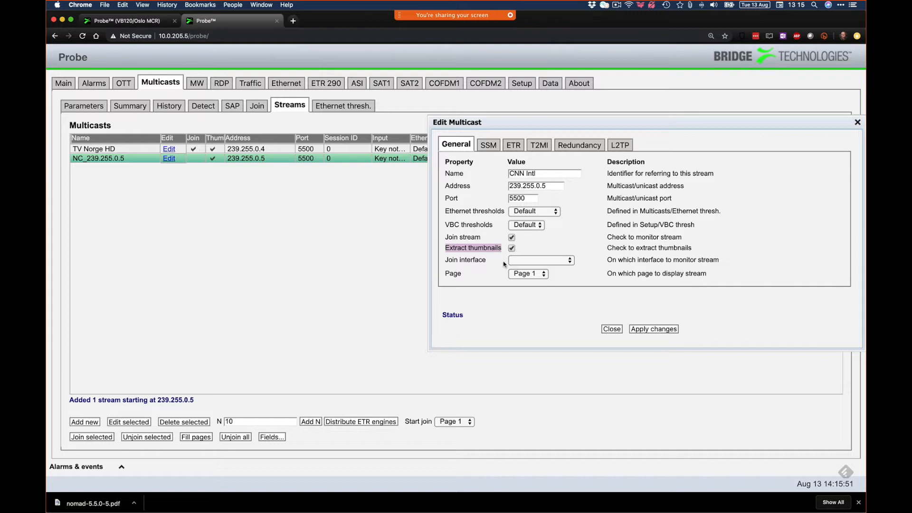
pyautogui.click(526, 260)
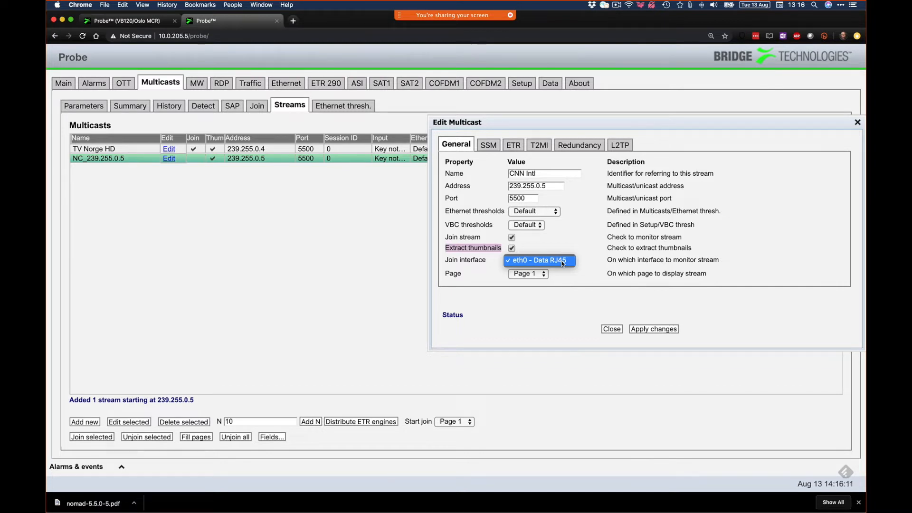
pyautogui.click(533, 276)
# Assign the CNN Intl stream to Page 2, and return the assignment to Page 1
pyautogui.click(532, 276)
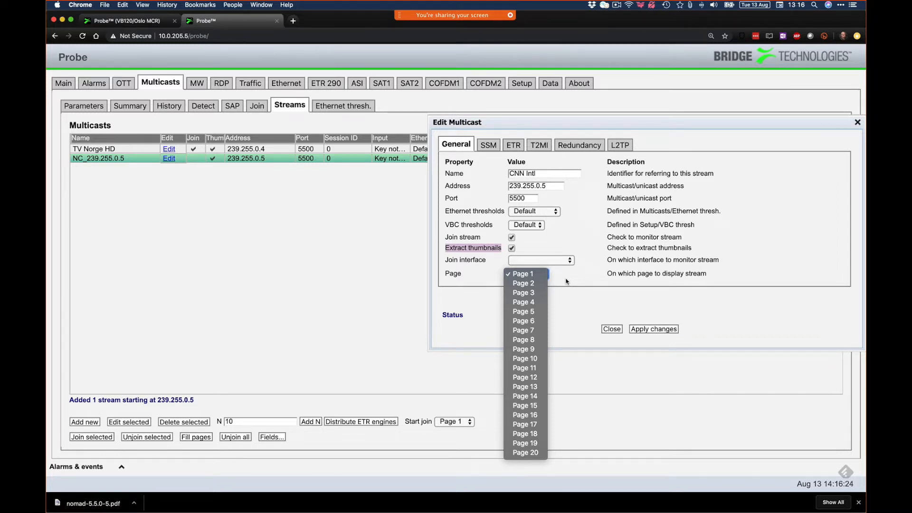
pyautogui.click(528, 283)
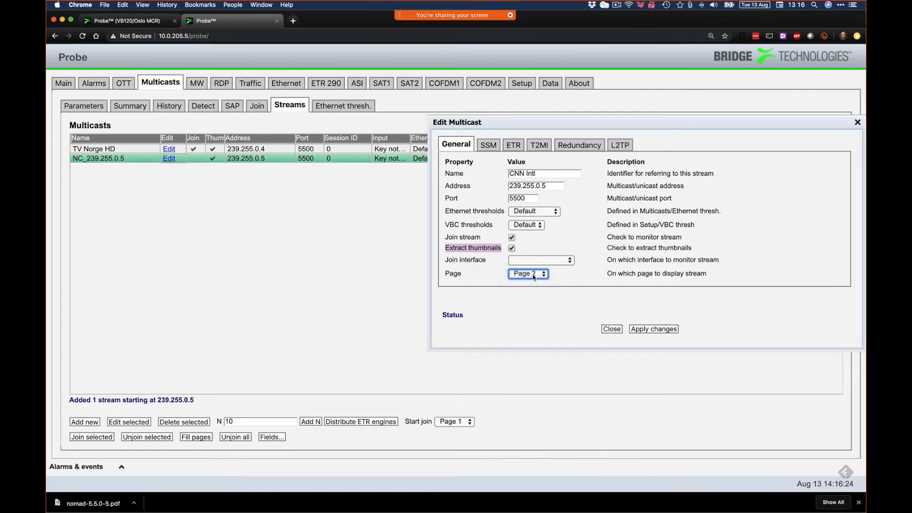
pyautogui.click(533, 275)
pyautogui.click(532, 264)
# Review the SSM source addresses, usernames and the note on source address matching for the CNN Intl stream
pyautogui.click(488, 145)
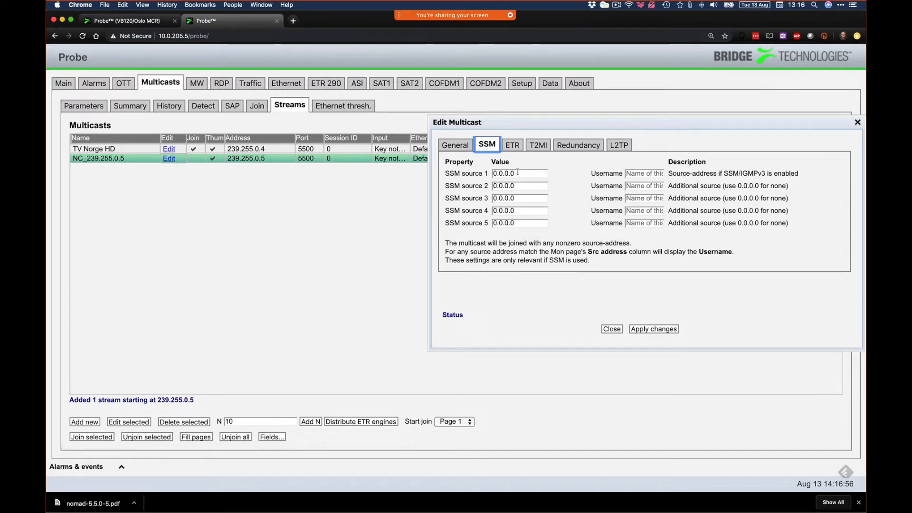
pyautogui.click(653, 174)
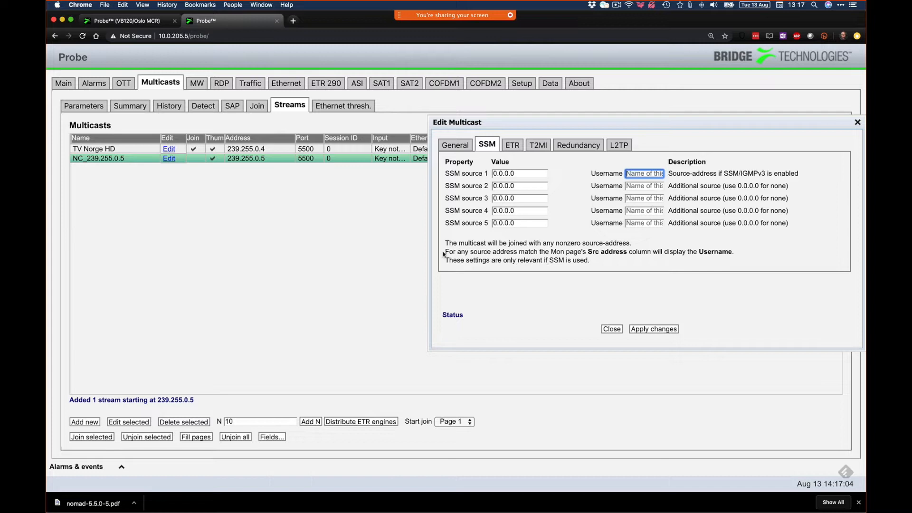
pyautogui.moveTo(445, 252); pyautogui.dragTo(627, 255)
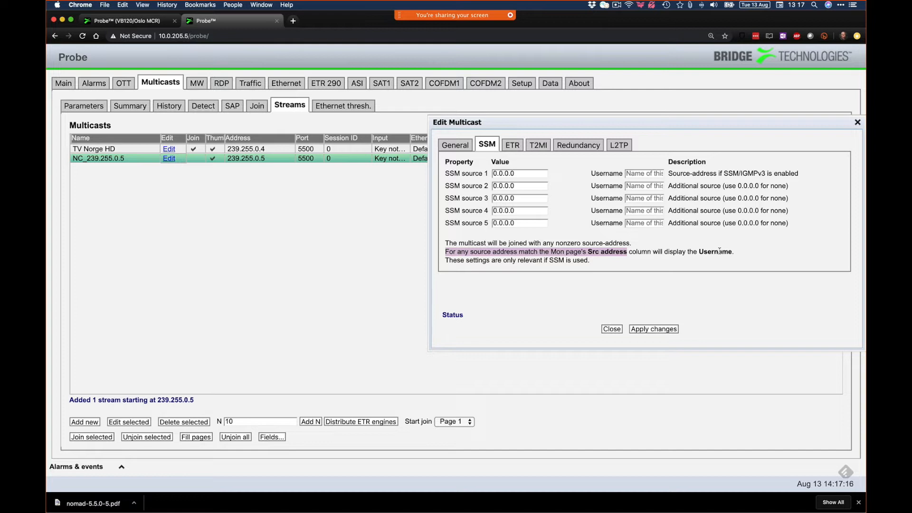
# Enable ETR monitoring for the CNN Intl stream, keeping ETR engine 1
pyautogui.click(516, 149)
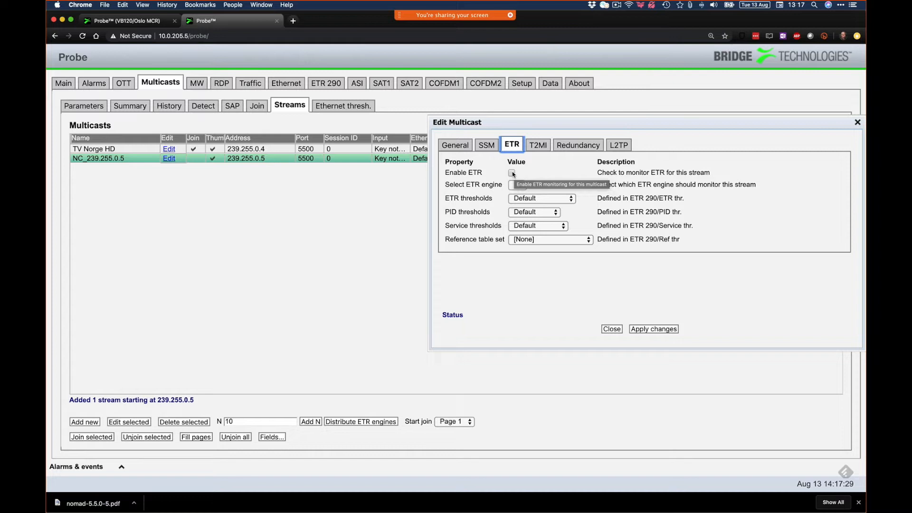
pyautogui.click(512, 173)
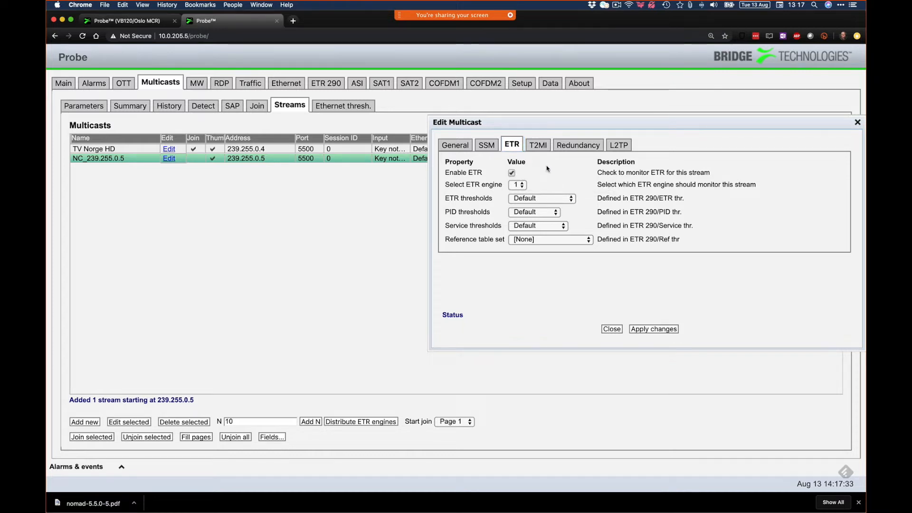
pyautogui.click(523, 185)
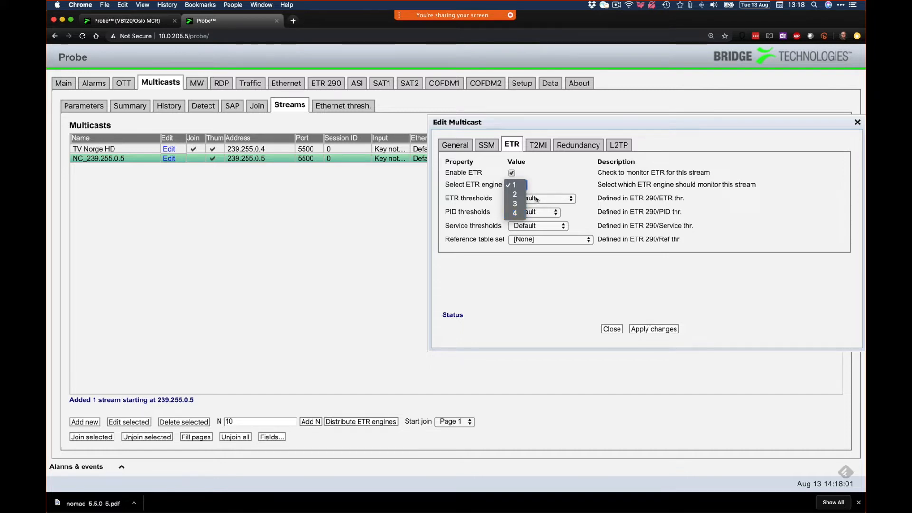
pyautogui.click(549, 184)
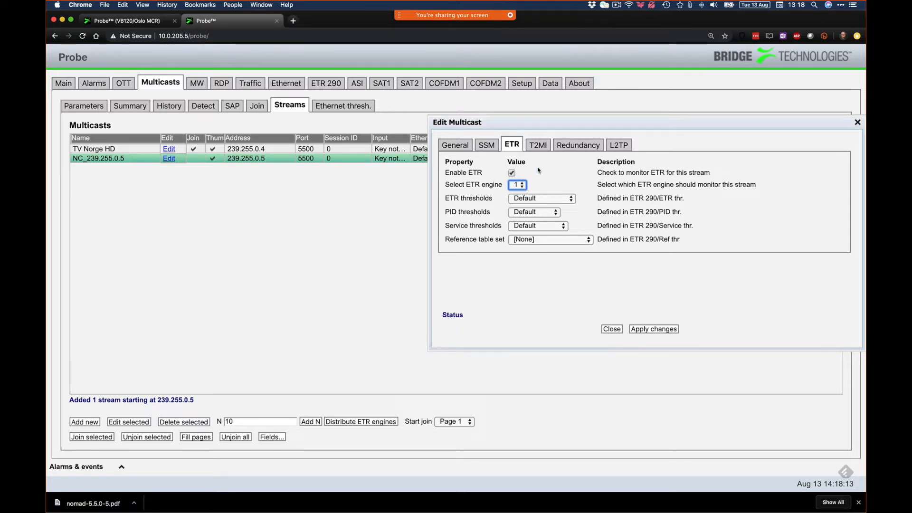
# Review the T2MI, Redundancy and L2TP settings of the CNN Intl stream, leave FEC disabled, and apply the stream's changes
pyautogui.click(542, 148)
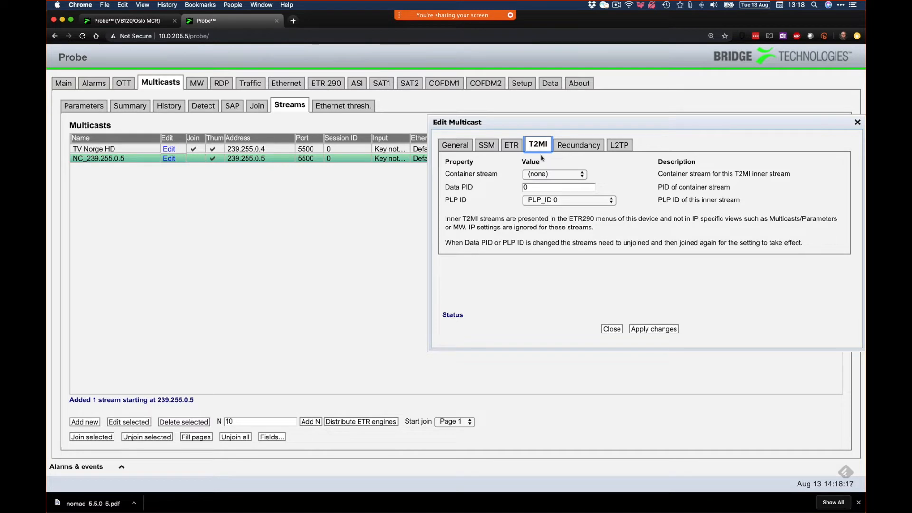
pyautogui.click(577, 151)
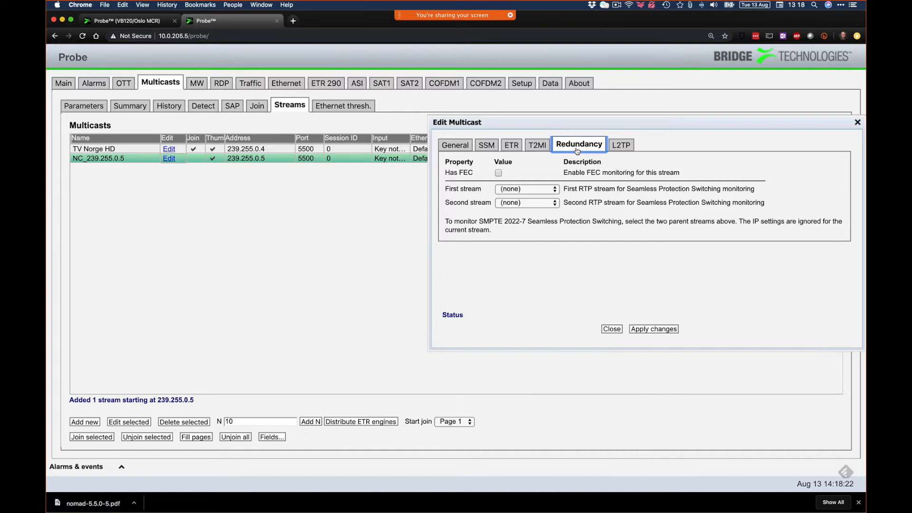
pyautogui.click(497, 174)
pyautogui.click(499, 174)
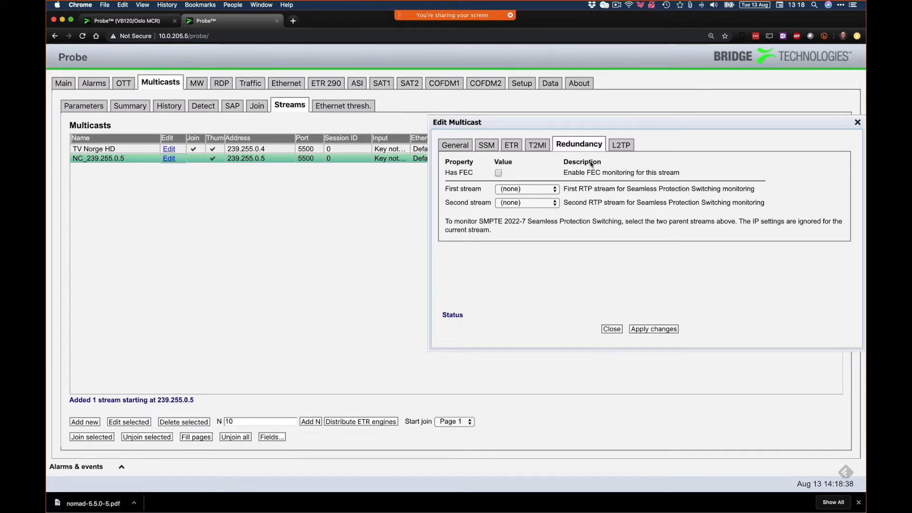
pyautogui.click(619, 145)
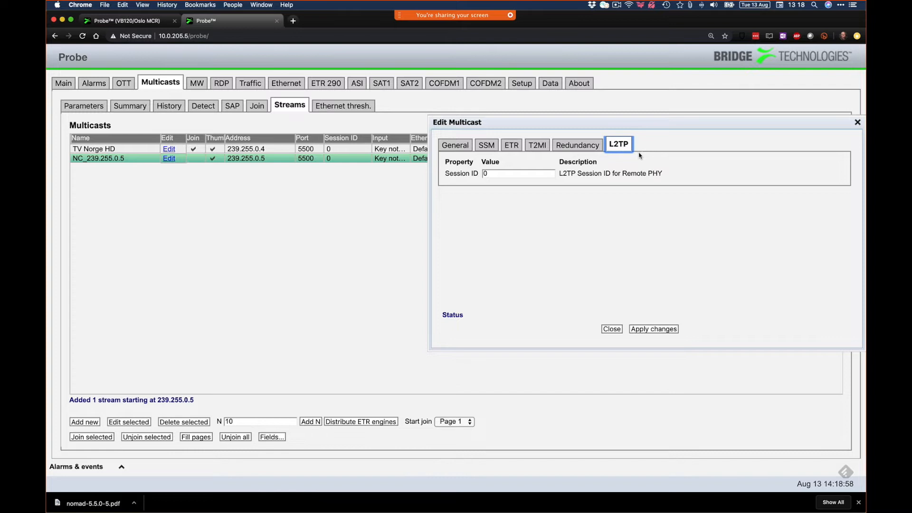
pyautogui.click(655, 330)
pyautogui.click(611, 329)
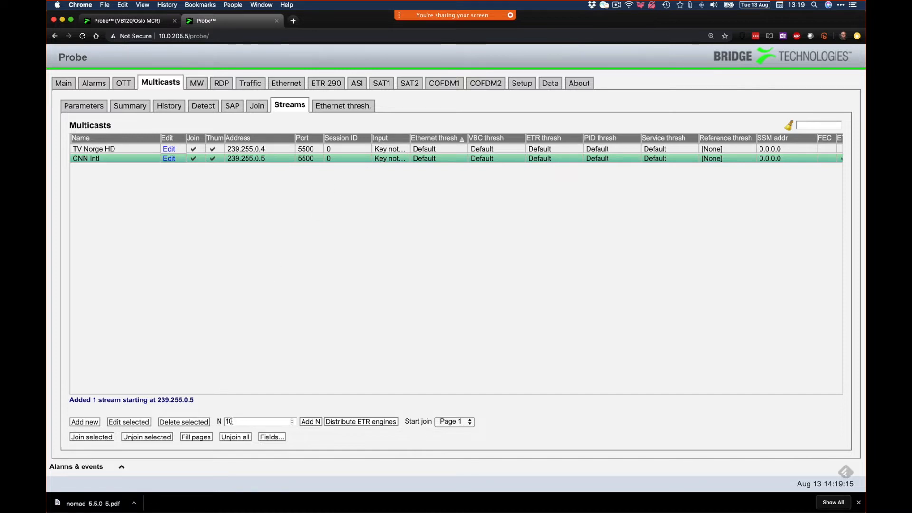
# Add 5 more multicast streams in one go to the streams list
pyautogui.click(235, 422)
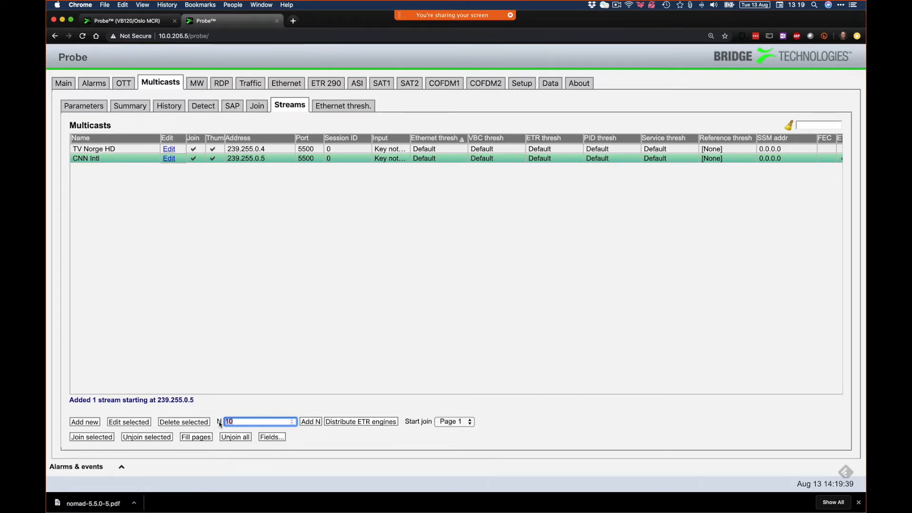
pyautogui.write('5')
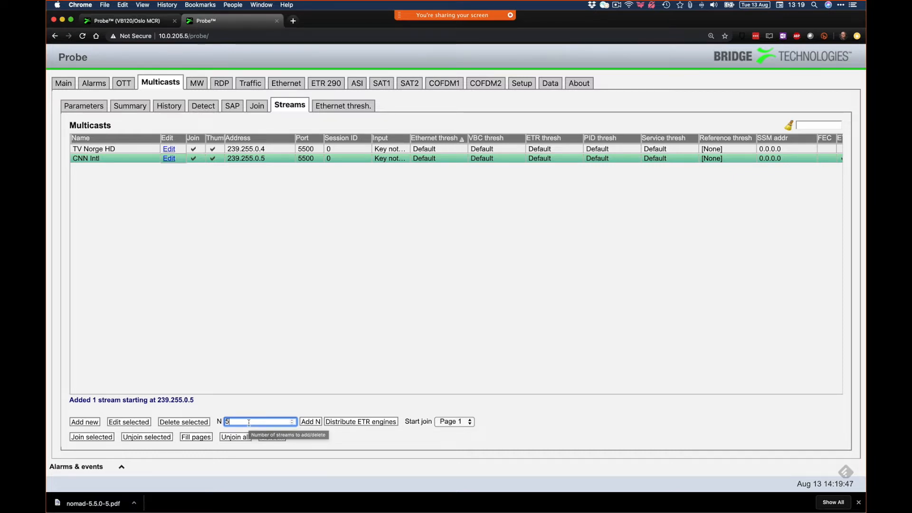
pyautogui.click(309, 421)
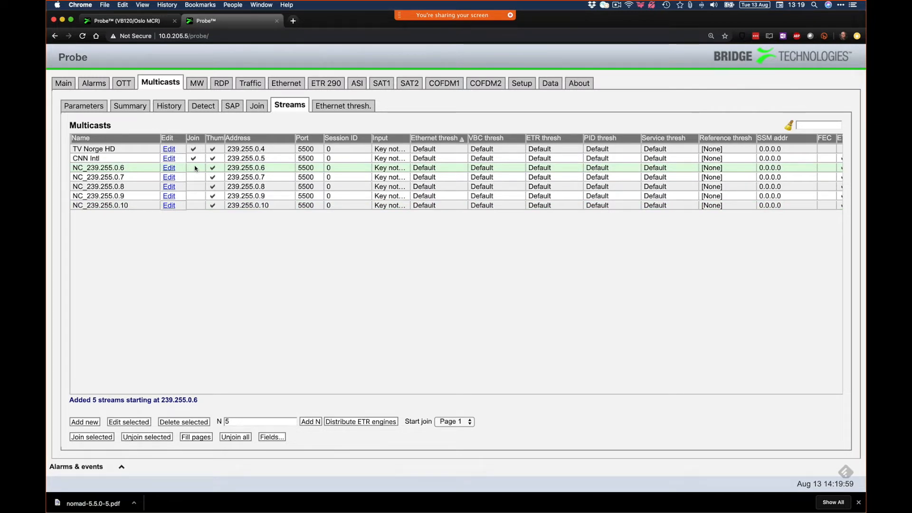
# Bulk-edit the five new streams 239.255.0.6 to 239.255.0.10, enabling joining and setting the join interface to eth0 - Data RJ45
pyautogui.click(144, 168)
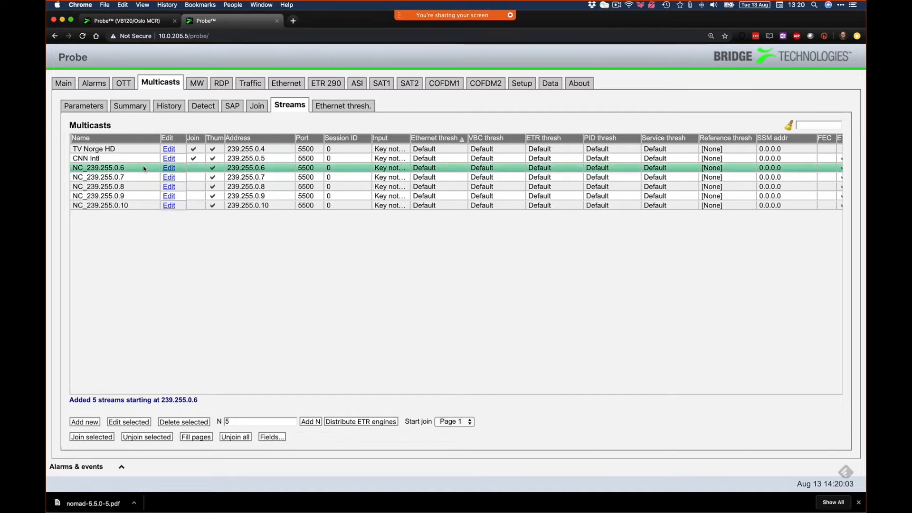
pyautogui.keyDown('shift'); pyautogui.click(144, 206); pyautogui.keyUp('shift')
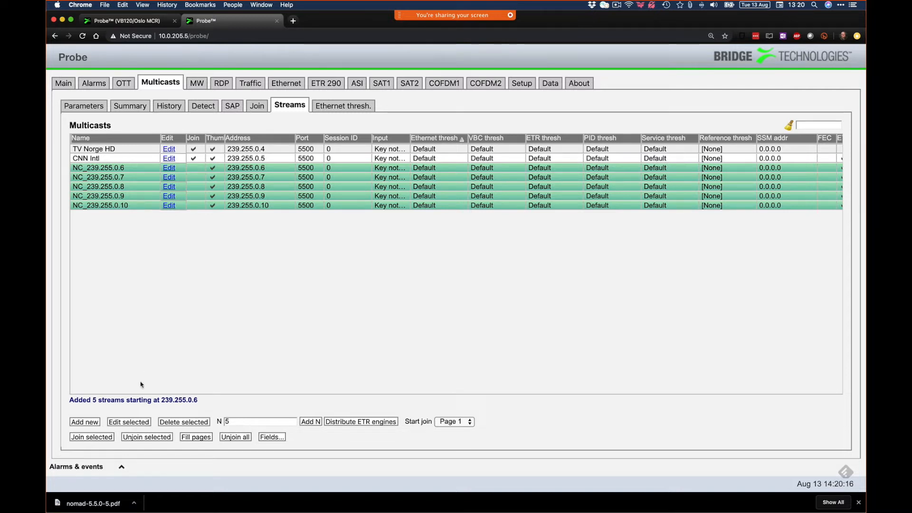
pyautogui.click(135, 421)
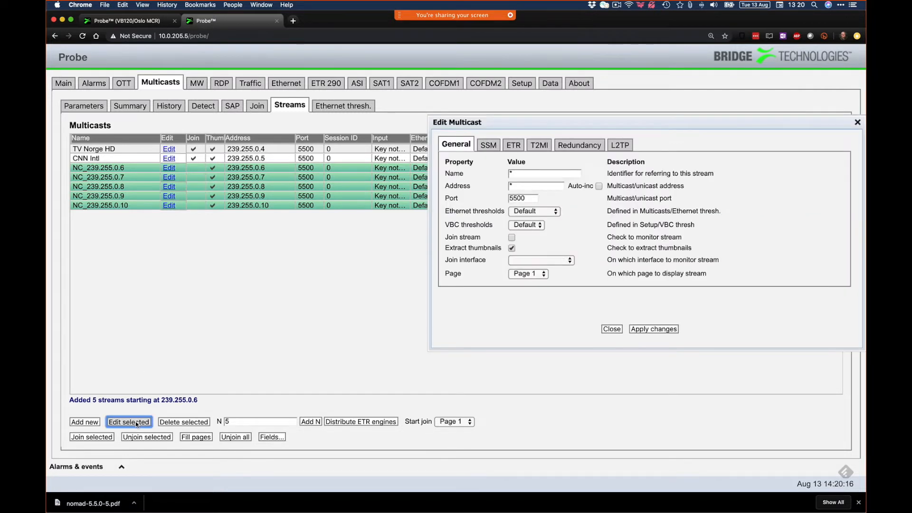
pyautogui.moveTo(595, 127); pyautogui.dragTo(498, 137)
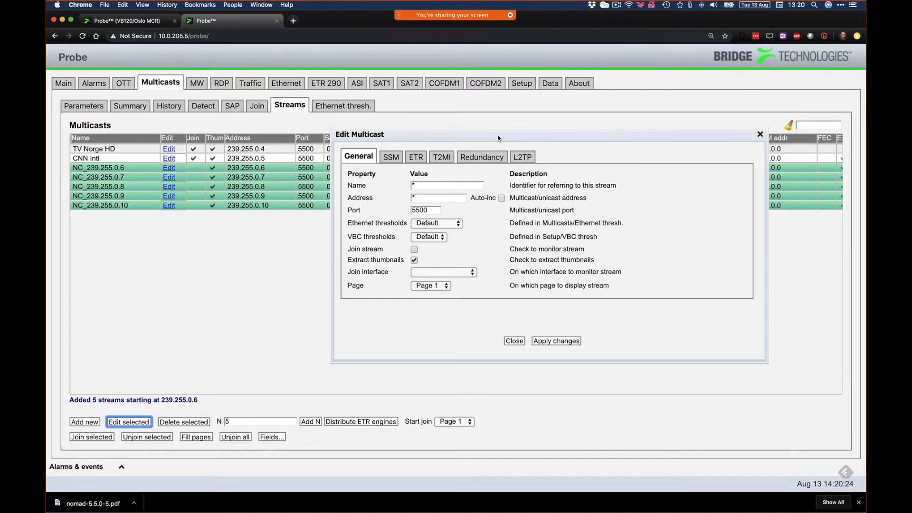
pyautogui.click(439, 224)
pyautogui.click(477, 234)
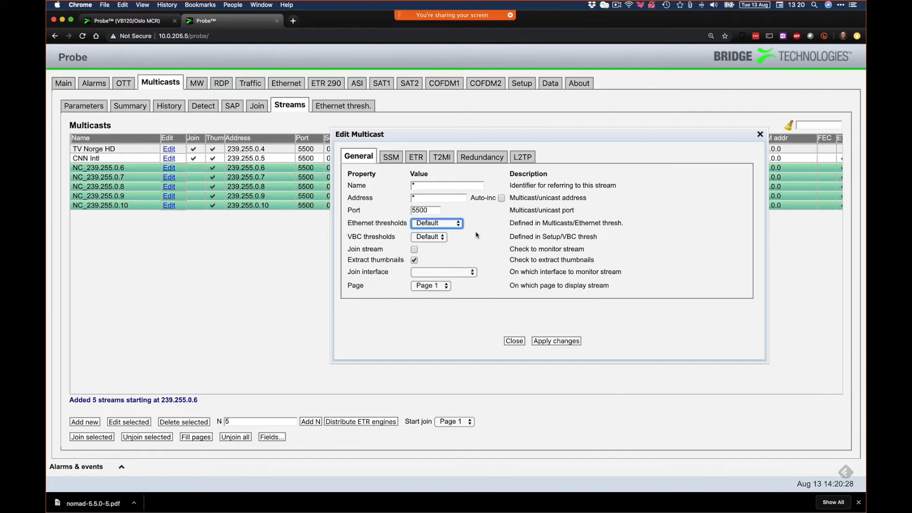
pyautogui.click(414, 249)
pyautogui.click(471, 272)
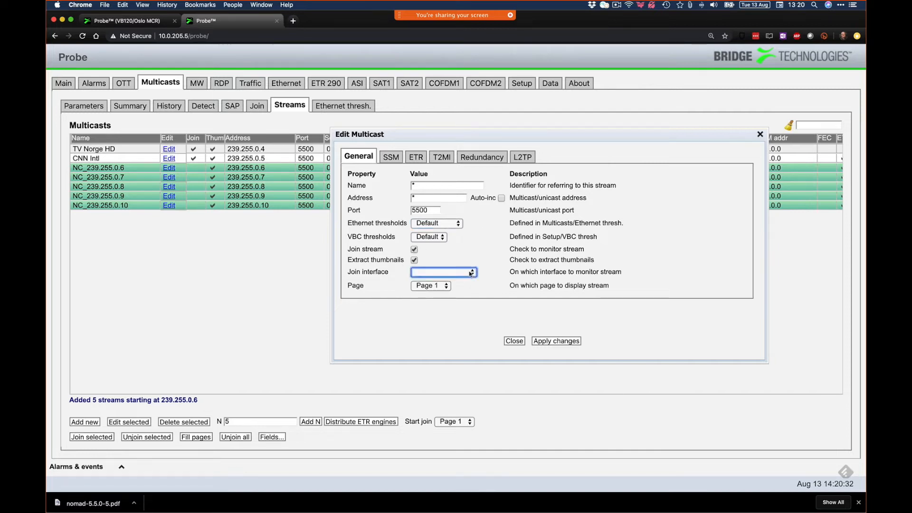
pyautogui.click(441, 272)
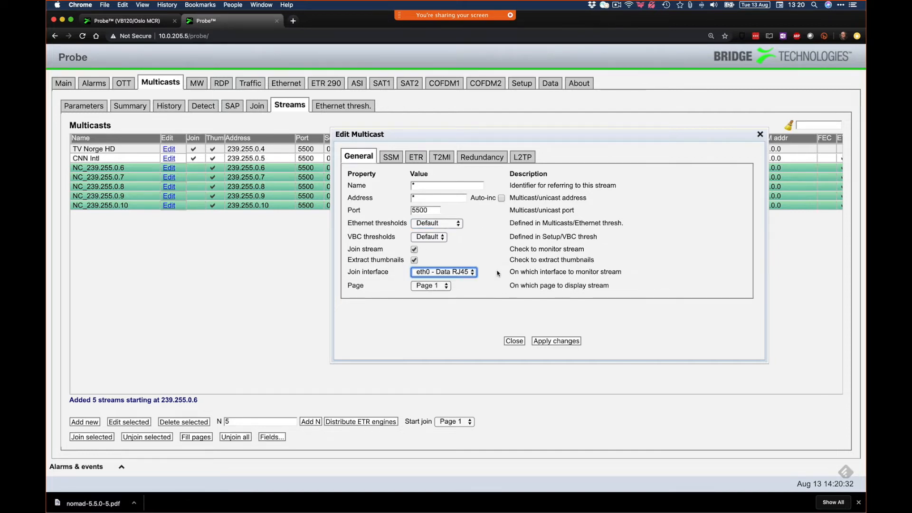
# Assign the five selected streams to Page 2, apply the bulk changes and close the editor
pyautogui.click(442, 286)
pyautogui.click(440, 294)
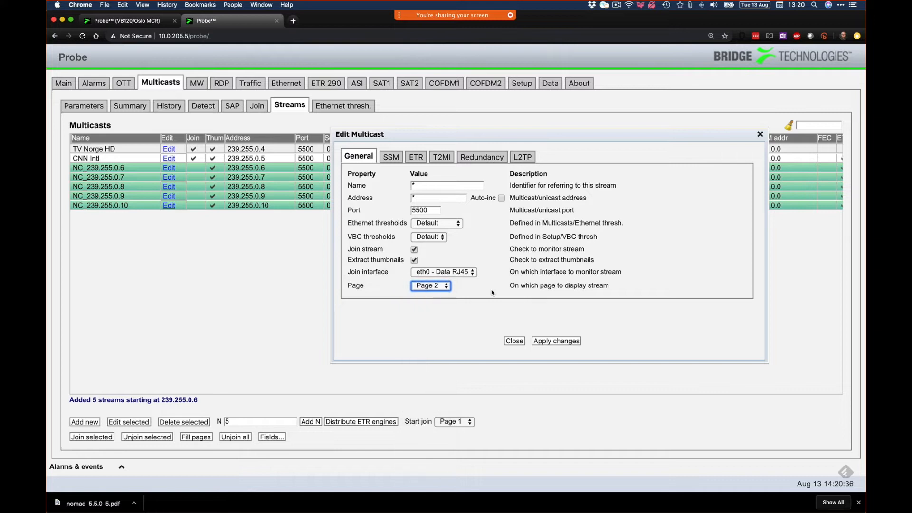
pyautogui.click(568, 342)
pyautogui.click(518, 342)
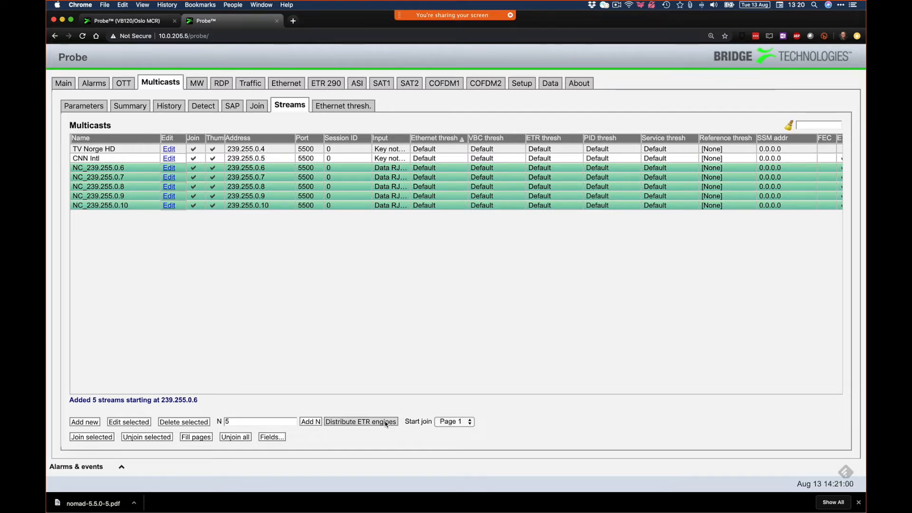
# Try Page 4 as the start join page, review the streams list's field selection, and return to the streams list
pyautogui.click(451, 422)
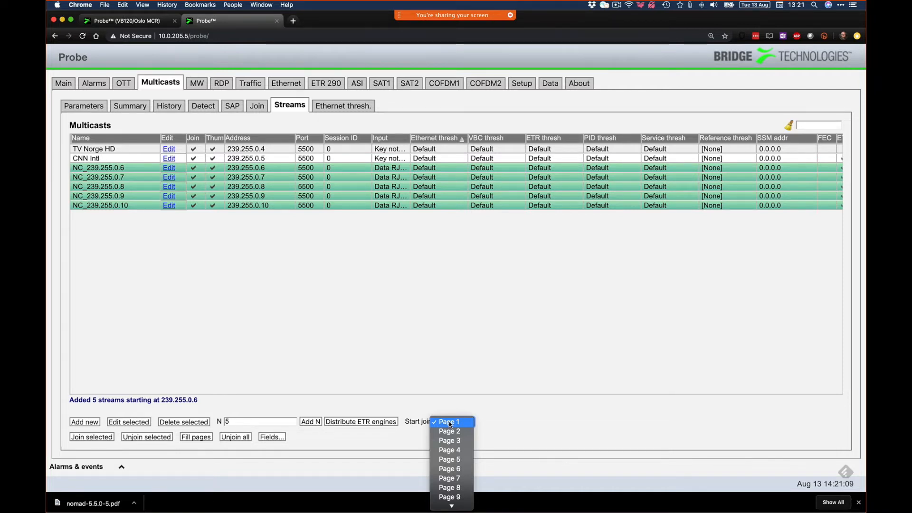
pyautogui.click(453, 451)
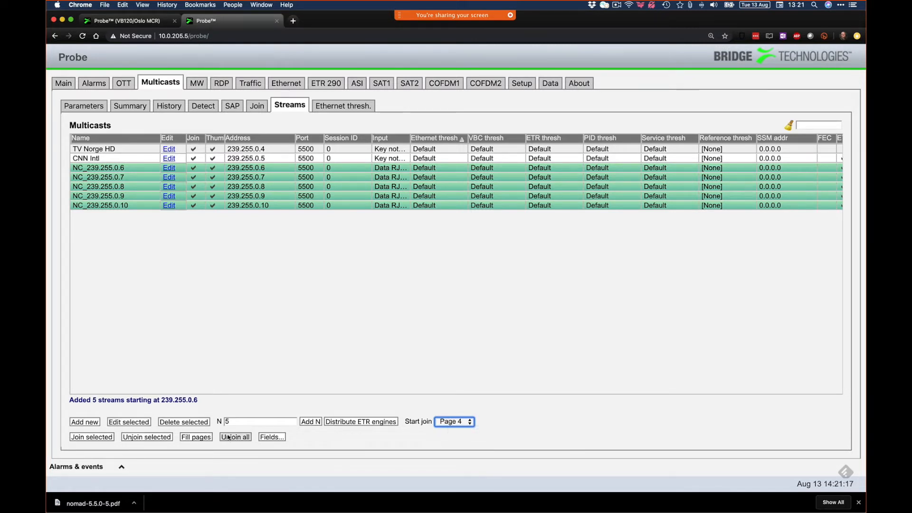
pyautogui.click(270, 437)
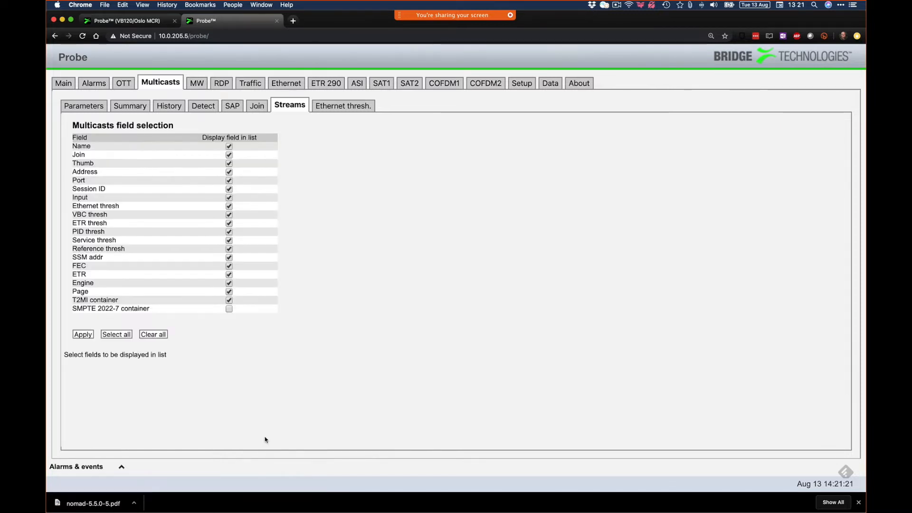
pyautogui.click(84, 335)
pyautogui.click(288, 106)
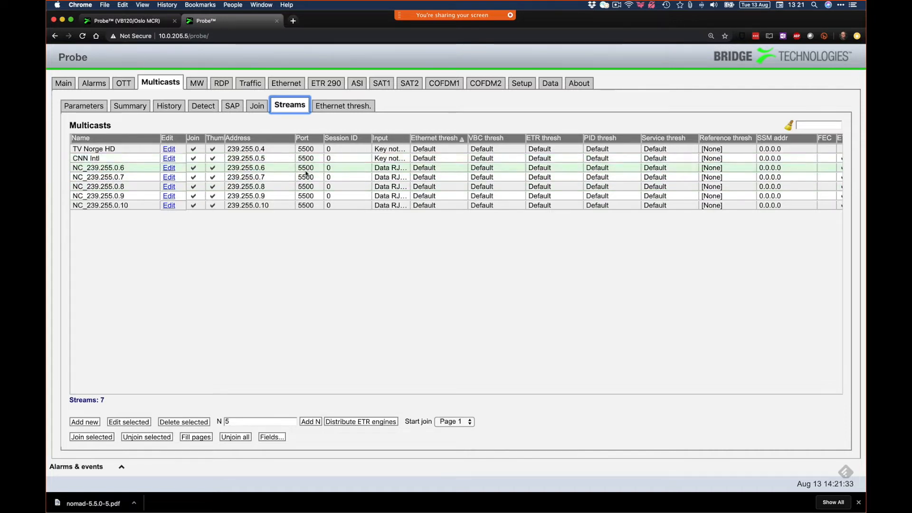
# Check the streams' ETR engine assignments, then enable ETR monitoring for the TV Norge HD stream on engine 2 and apply it
pyautogui.hscroll(5, 593, 194)
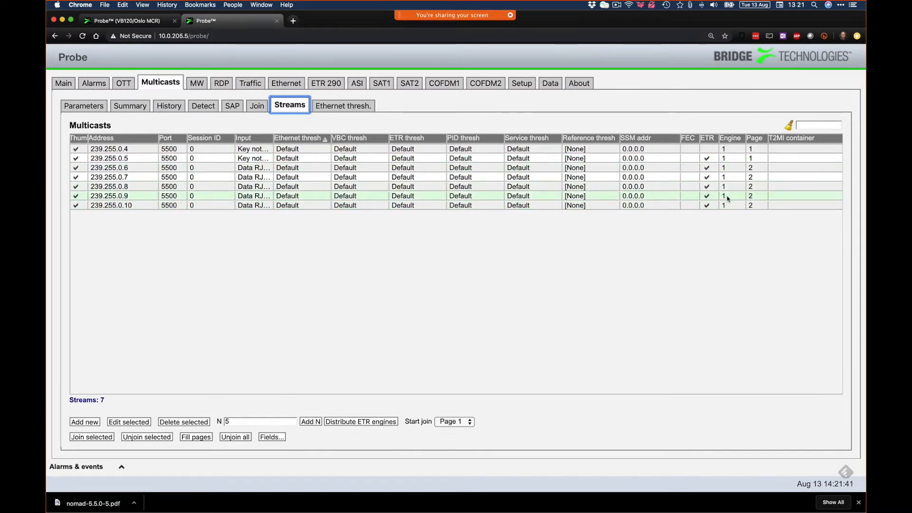
pyautogui.hscroll(1, 730, 147)
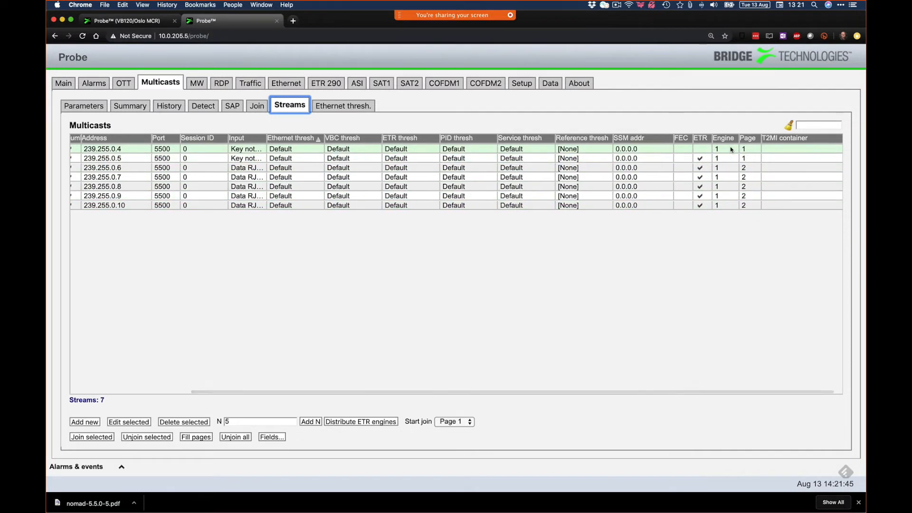
pyautogui.hscroll(-5, 730, 146)
pyautogui.hscroll(-4, 731, 146)
pyautogui.click(134, 149)
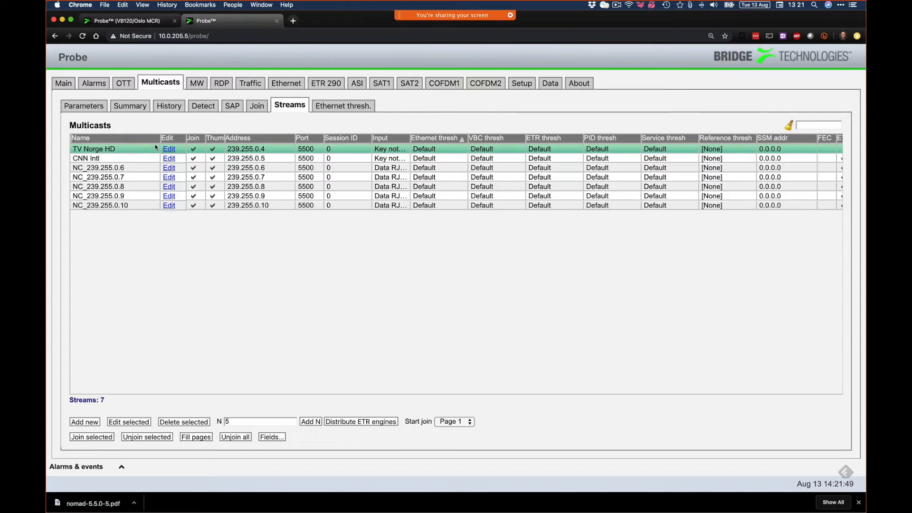
pyautogui.click(169, 150)
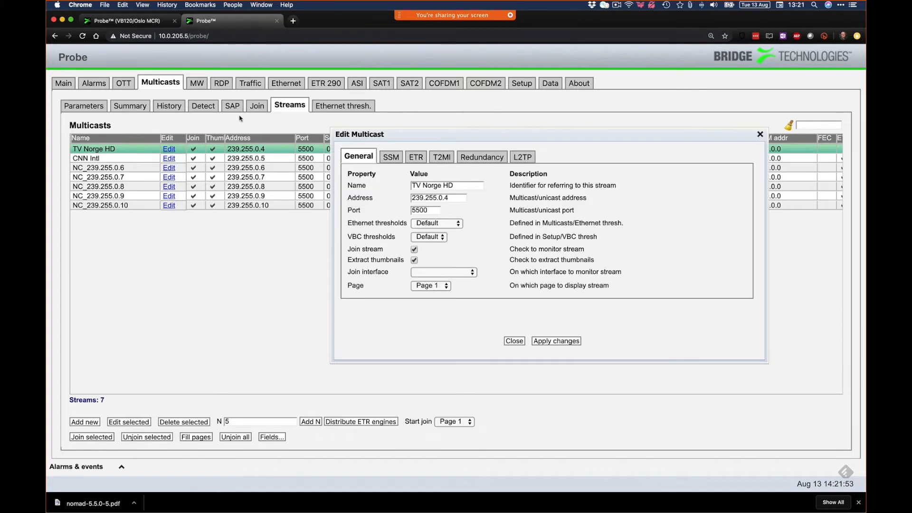
pyautogui.click(416, 157)
pyautogui.click(420, 197)
pyautogui.click(423, 205)
pyautogui.click(554, 340)
pyautogui.click(515, 340)
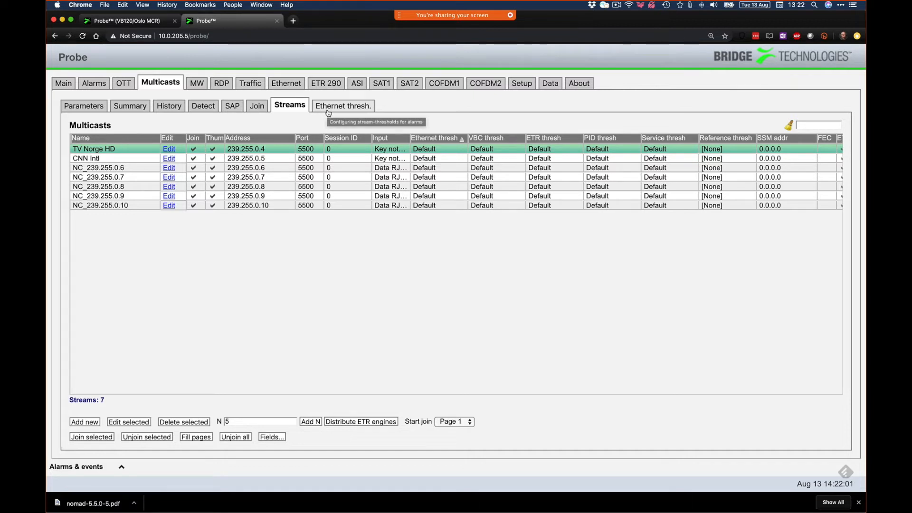
# Review the joined multicasts' parameters on Page 1, Page 3 and Page 2
pyautogui.click(82, 108)
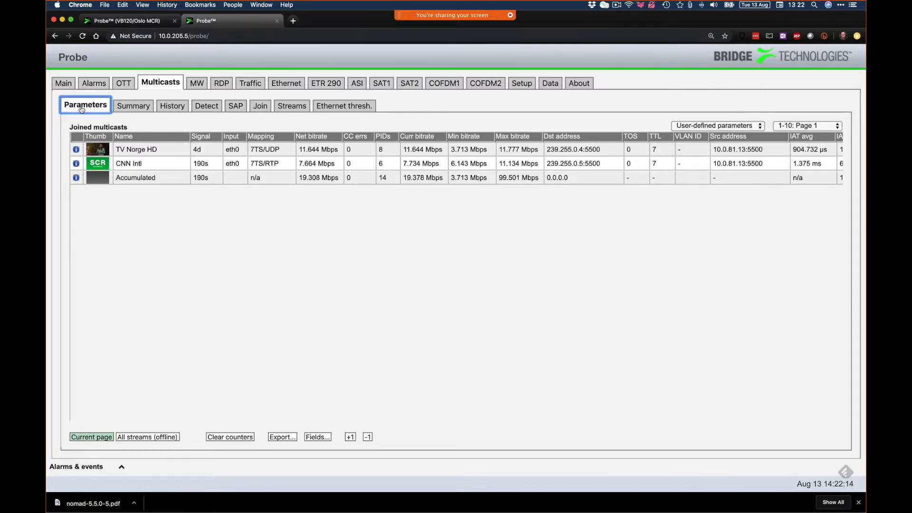
pyautogui.click(222, 181)
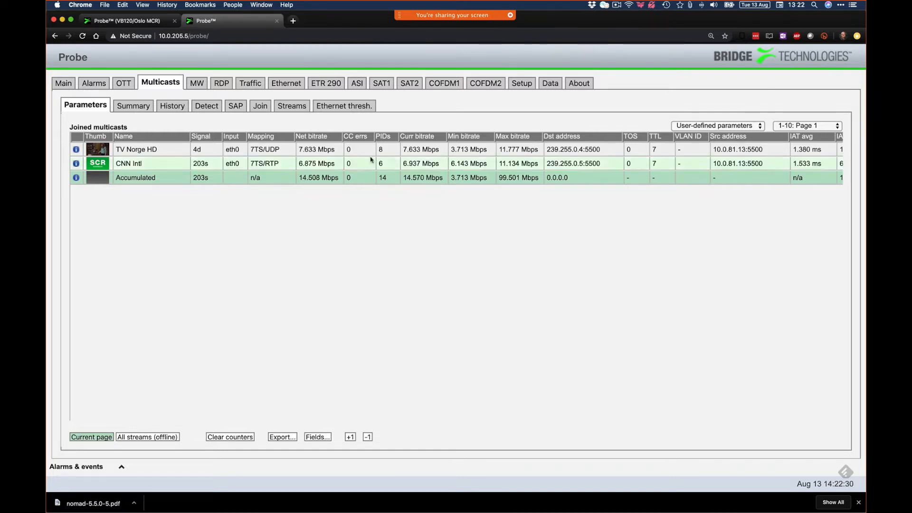
pyautogui.click(826, 125)
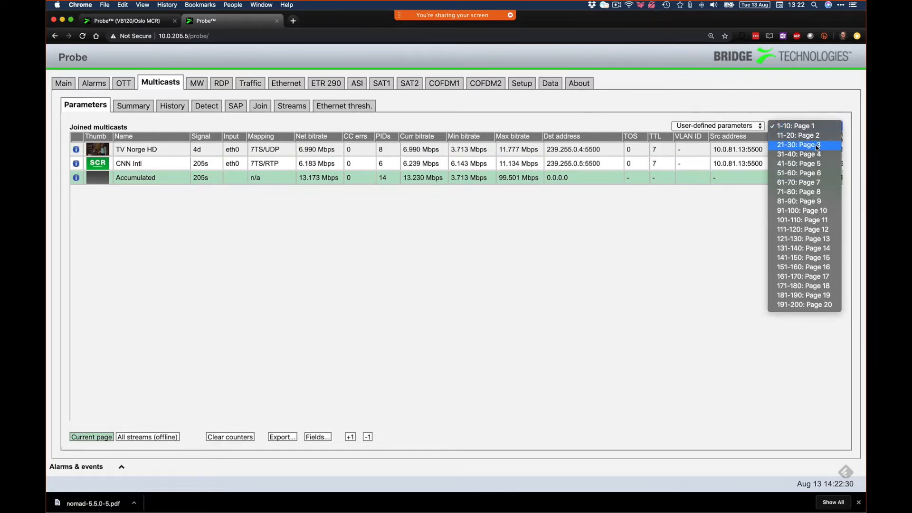
pyautogui.click(817, 145)
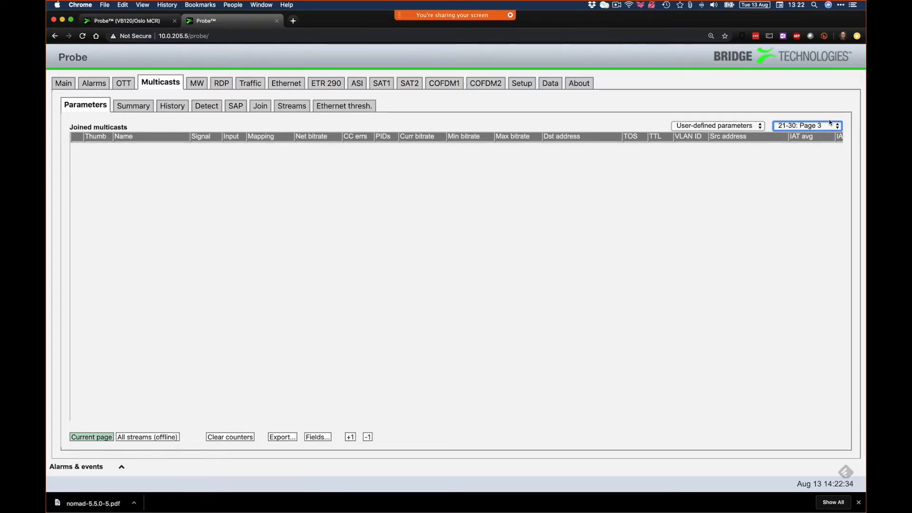
pyautogui.click(823, 127)
pyautogui.click(819, 118)
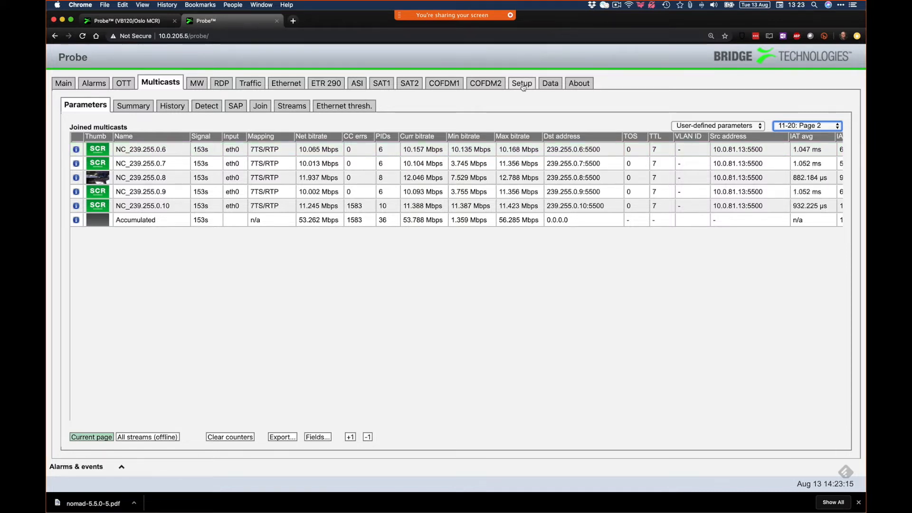
# Export the Ethernet stream list with joininfo as the XML file eth_streamlist_ex in the Downloads folder
pyautogui.click(551, 84)
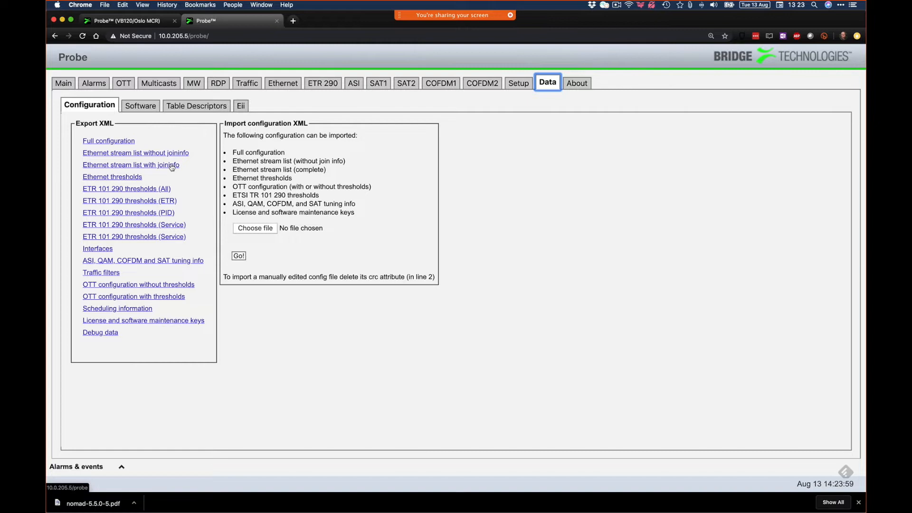
pyautogui.click(171, 165)
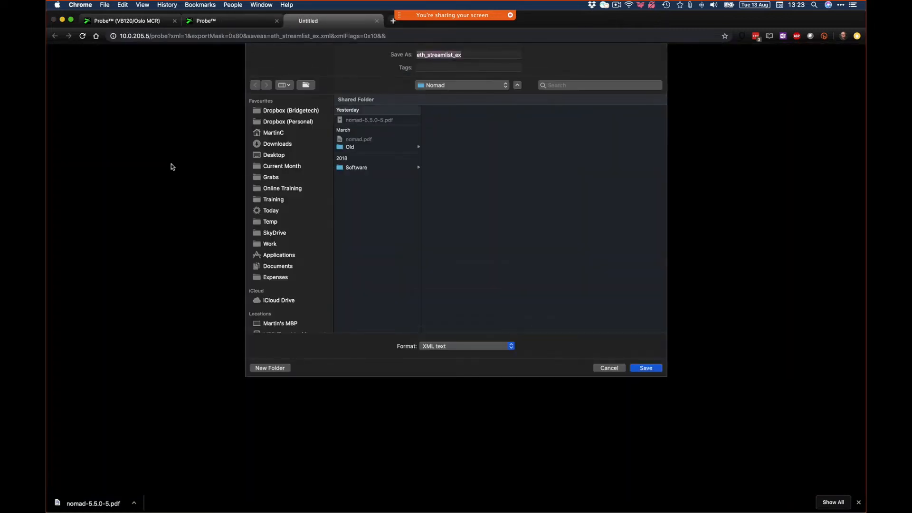
pyautogui.click(289, 145)
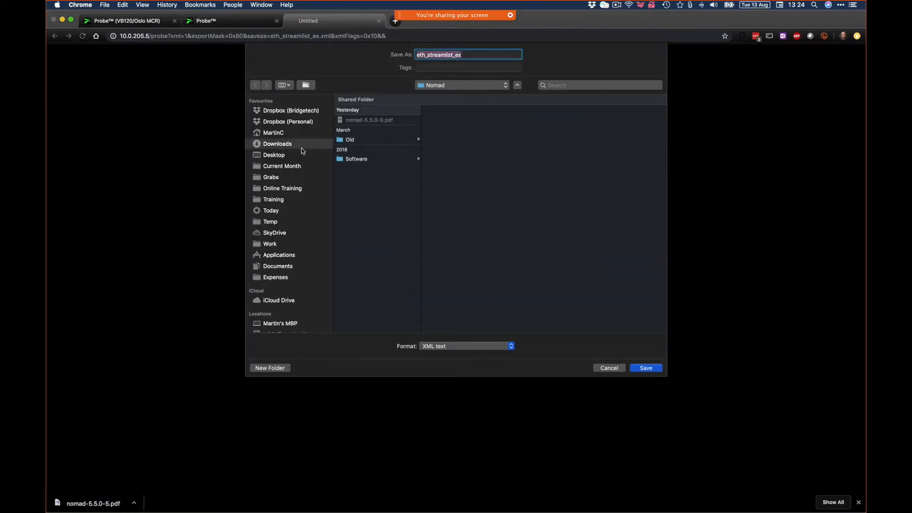
pyautogui.click(647, 369)
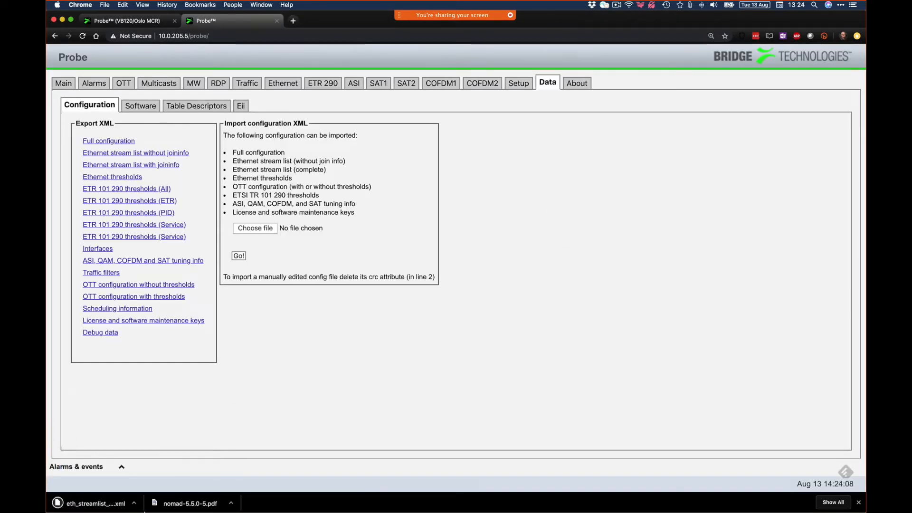
# Open the exported stream list and examine the TV Norge HD and CNN Intl entries, the join attribute and the crc attribute
pyautogui.click(134, 504)
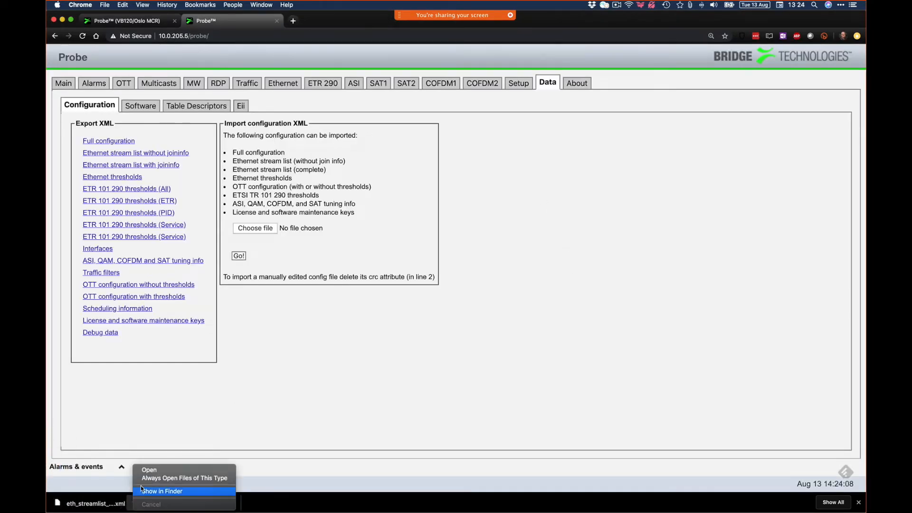
pyautogui.click(148, 470)
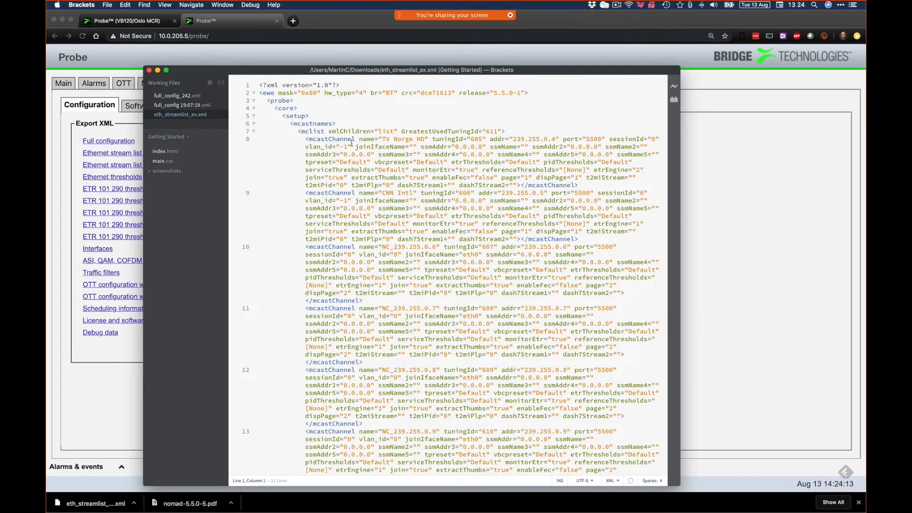
pyautogui.moveTo(306, 139); pyautogui.dragTo(594, 184)
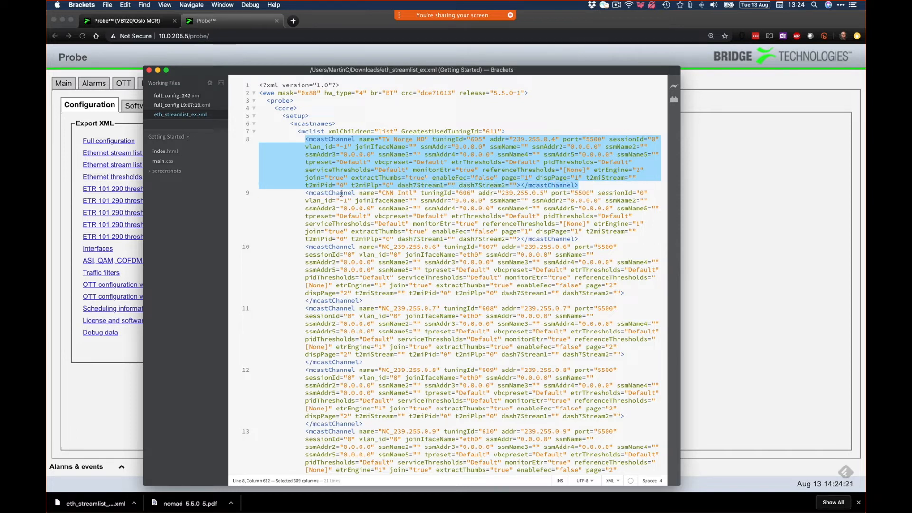
pyautogui.moveTo(305, 193); pyautogui.dragTo(598, 238)
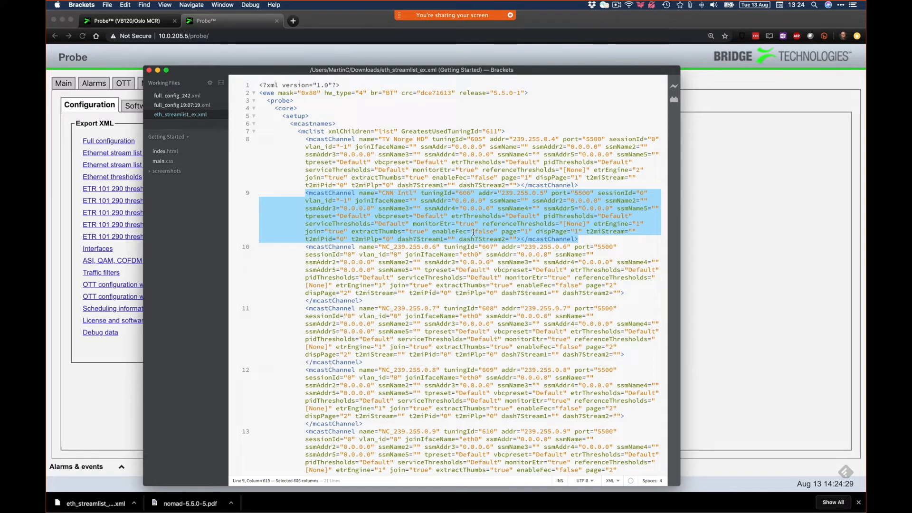
pyautogui.moveTo(305, 231); pyautogui.dragTo(347, 233)
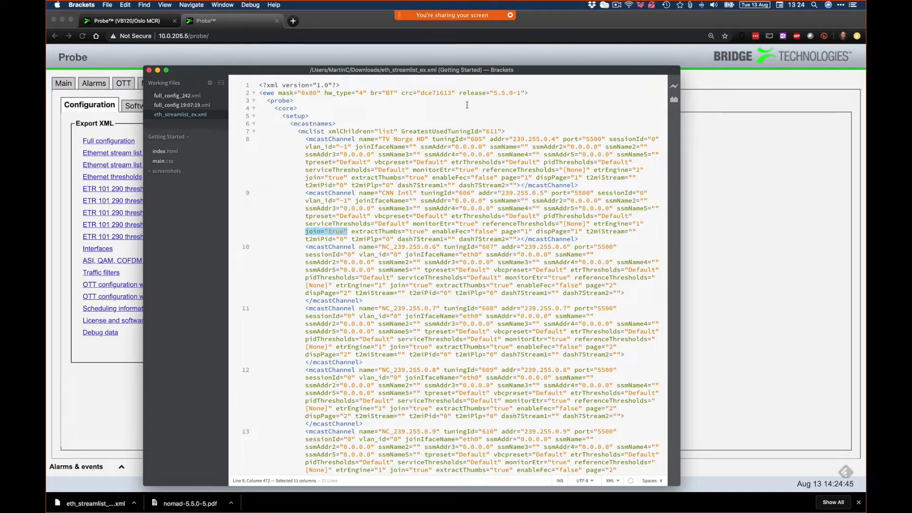
pyautogui.moveTo(455, 94); pyautogui.dragTo(401, 93)
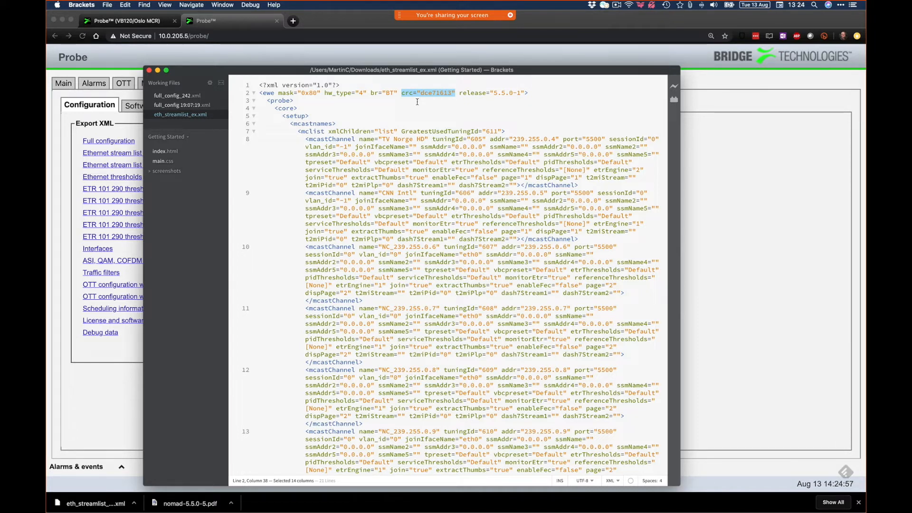
# Close the exported XML file and return to the VB120/Oslo MCR probe's multicast parameters
pyautogui.click(148, 70)
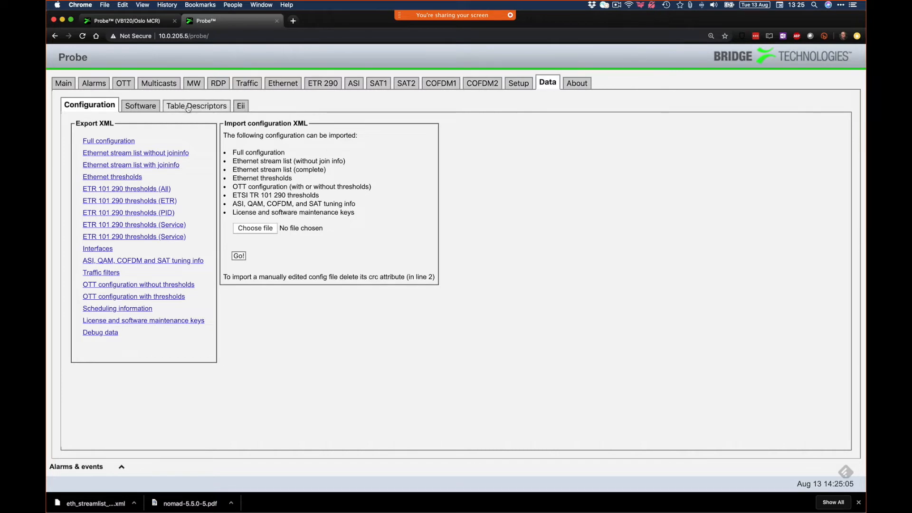
pyautogui.click(128, 20)
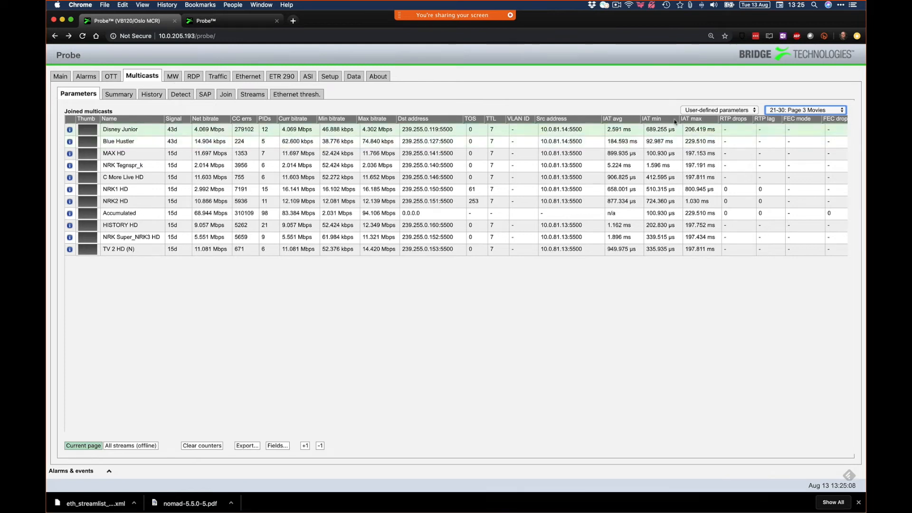
# Show the joined multicasts of Page 1 Scandinavian and briefly check the second probe's configuration export page
pyautogui.click(834, 110)
pyautogui.click(815, 93)
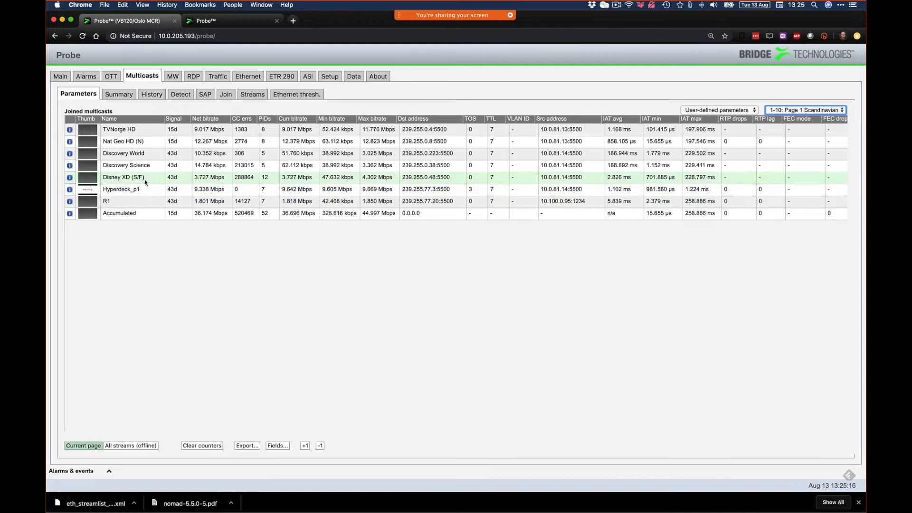
pyautogui.click(218, 23)
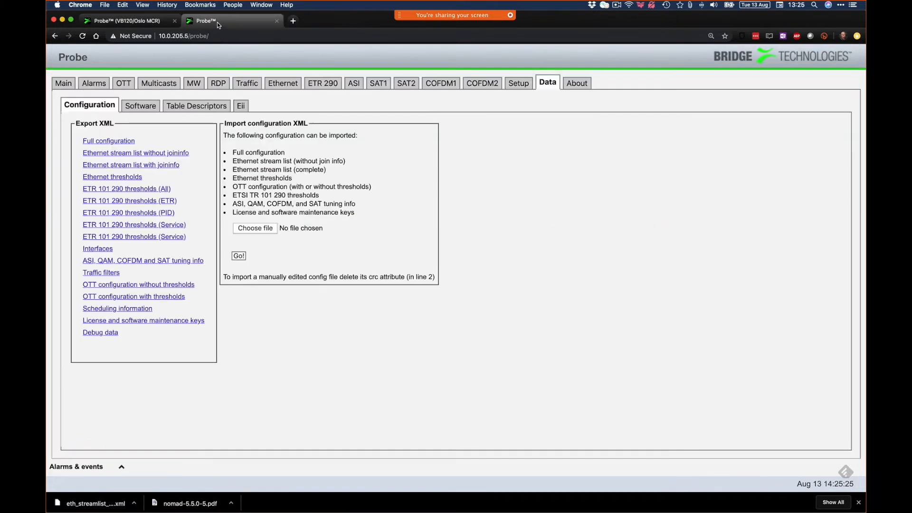
pyautogui.click(129, 22)
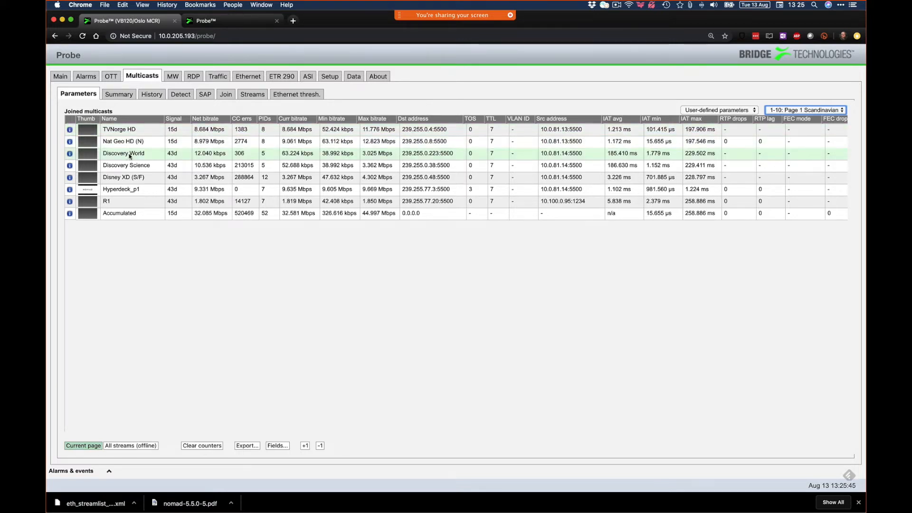
# Check the detailed monitoring of the Discovery World, Discovery Science, Hyperdeck_p1 and TVNorge HD multicasts one after another
pyautogui.doubleClick(268, 157)
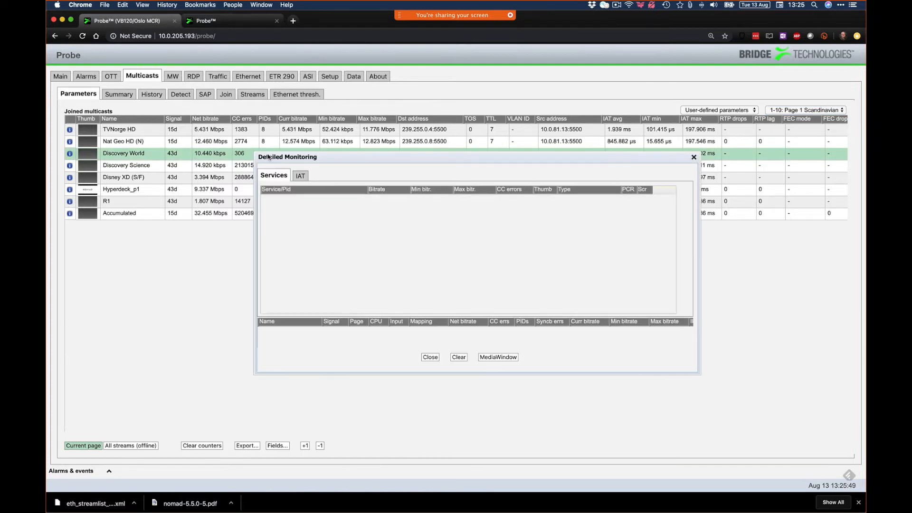
pyautogui.click(694, 157)
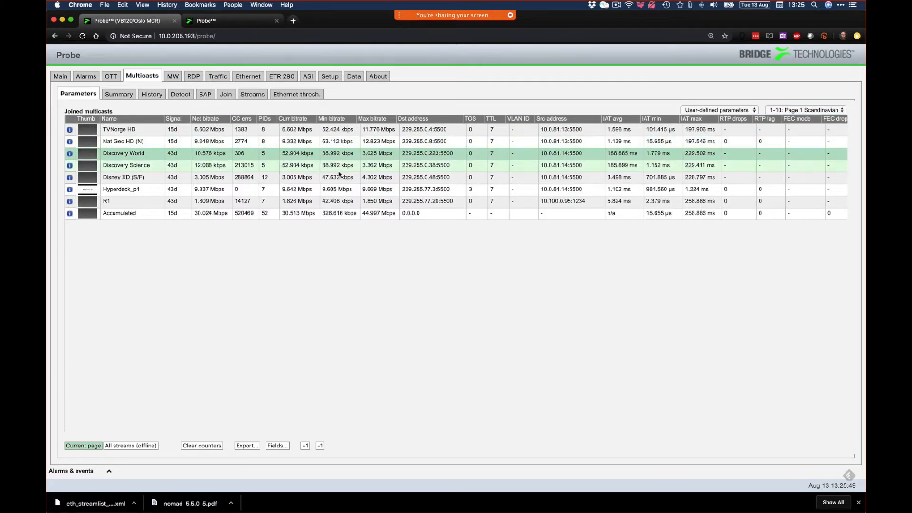
pyautogui.doubleClick(270, 167)
pyautogui.click(695, 158)
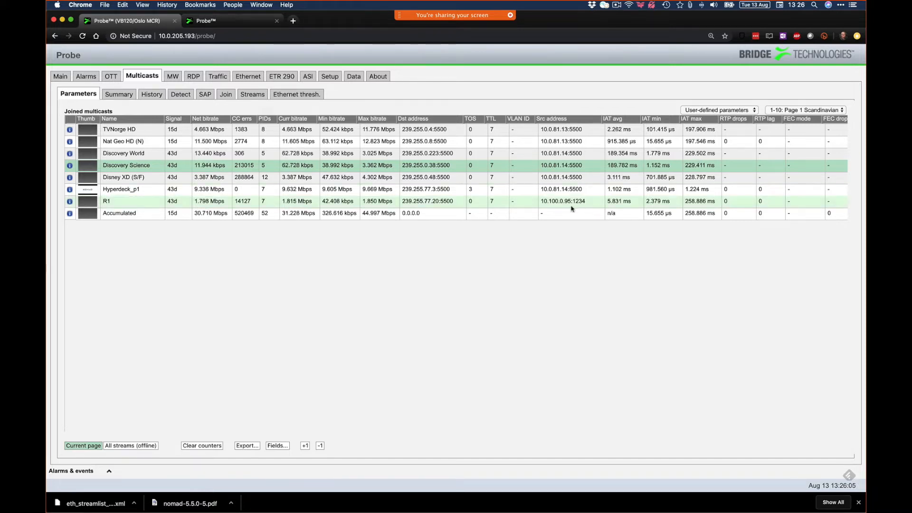
pyautogui.doubleClick(501, 190)
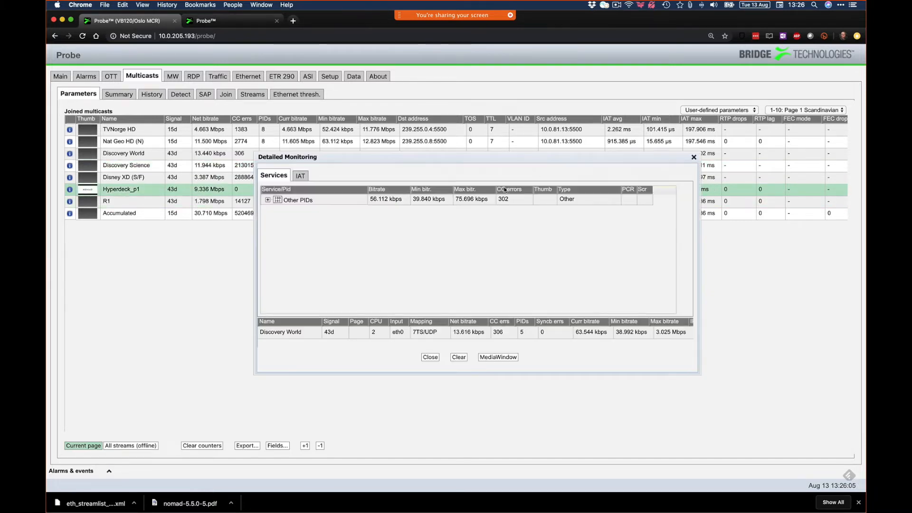
pyautogui.click(692, 158)
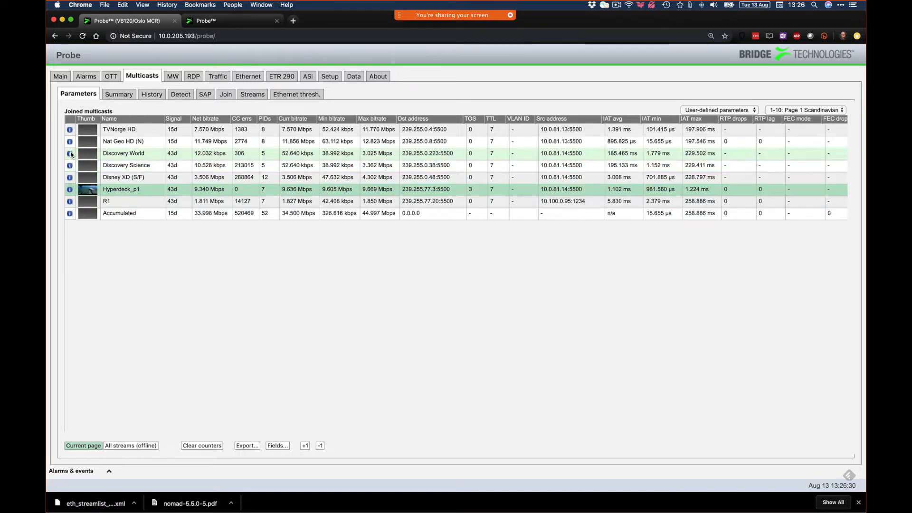
pyautogui.click(69, 129)
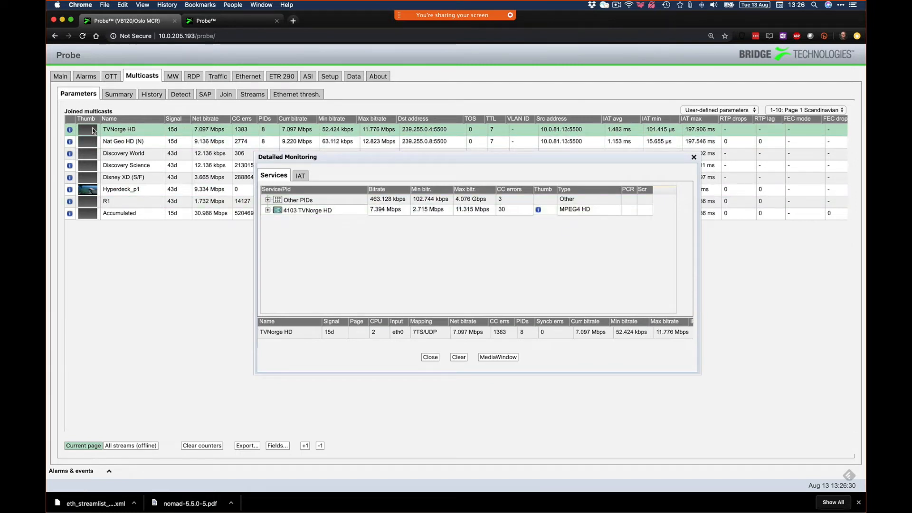
pyautogui.click(693, 157)
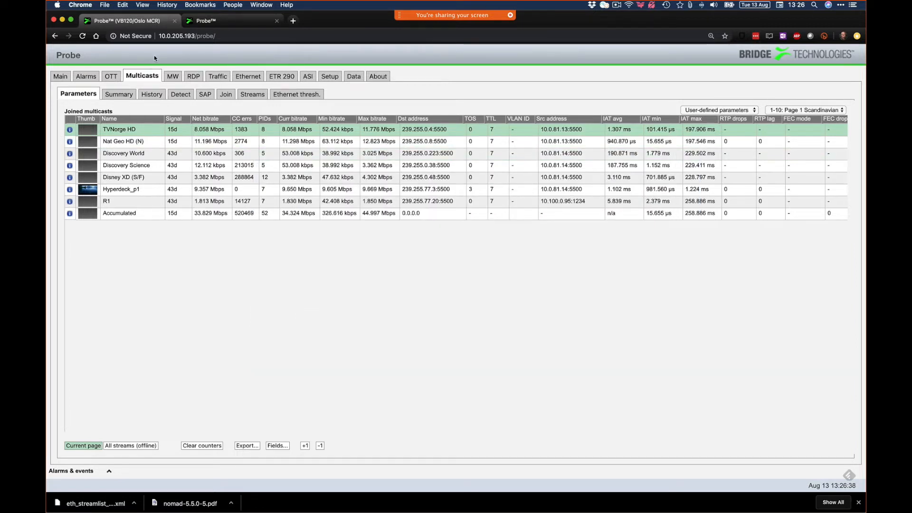
# On the second probe, inspect the thumbnail and detailed monitoring of multicast NC_239.255.0.8, including the PIDs of its Nat Geo HD (N) service
pyautogui.click(208, 20)
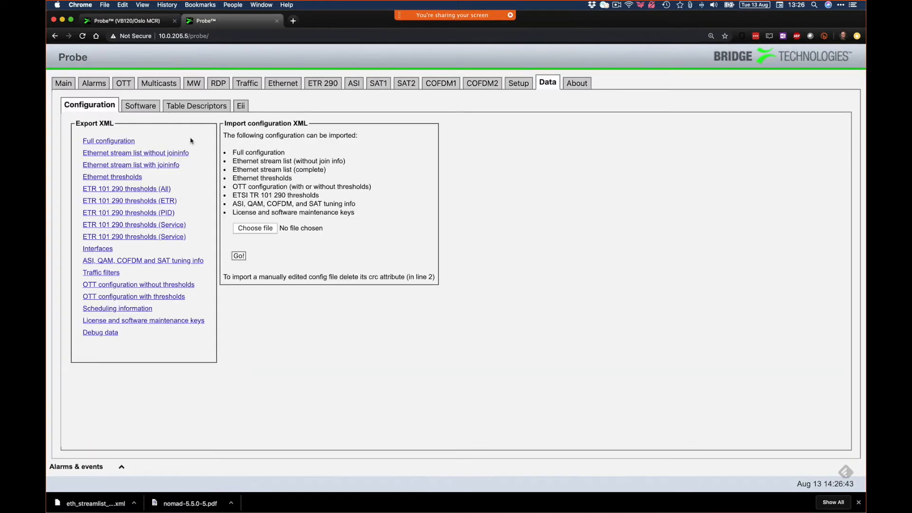
pyautogui.click(160, 84)
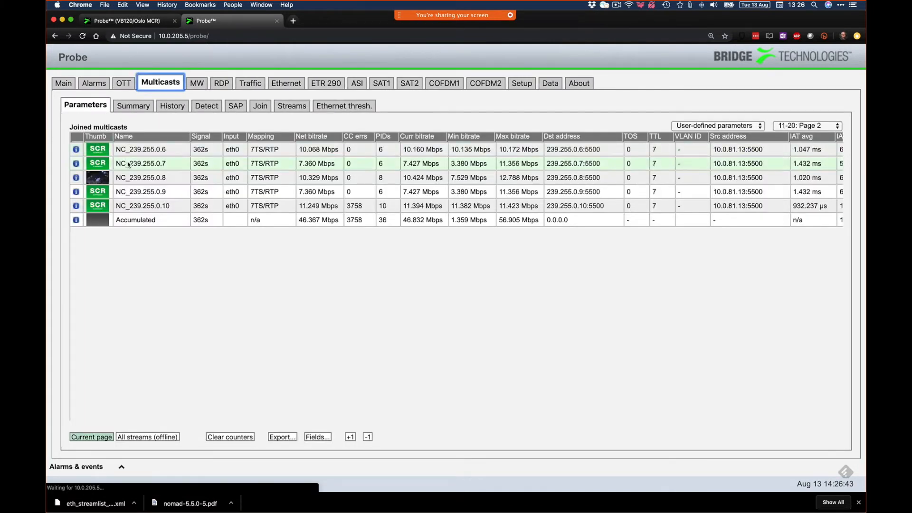
pyautogui.moveTo(103, 178)
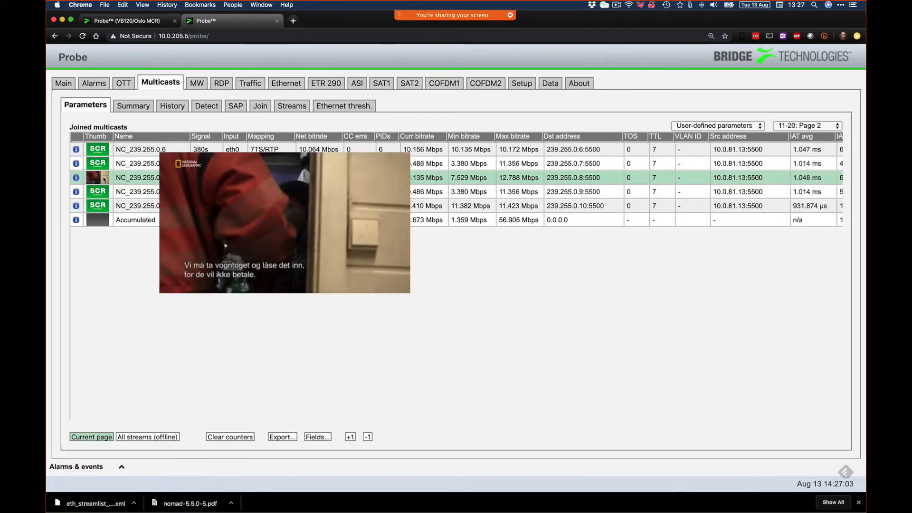
pyautogui.click(76, 178)
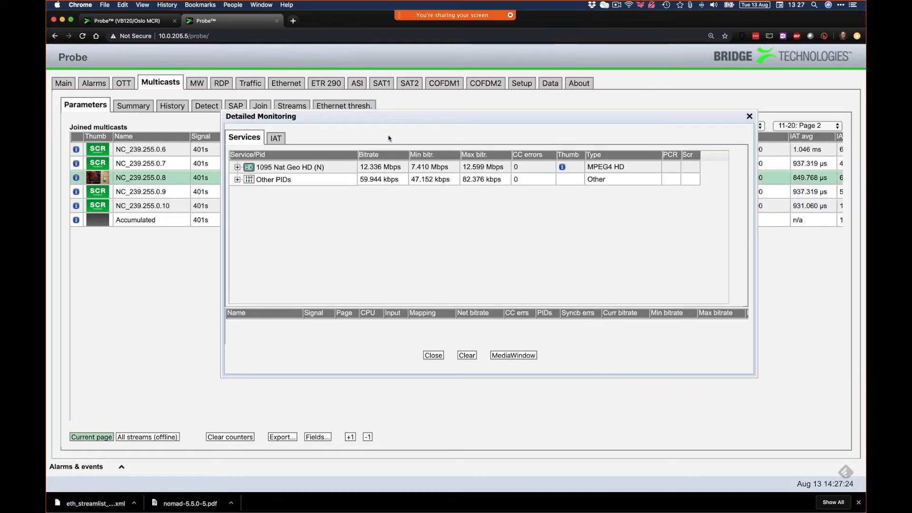
pyautogui.click(237, 167)
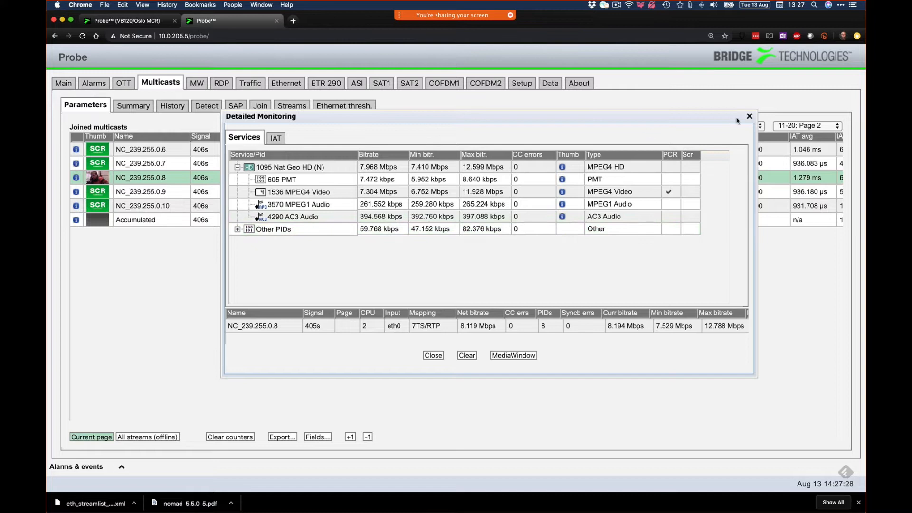
pyautogui.click(749, 117)
# On Page 1, inspect TV Norge HD's detailed monitoring with the Other PIDs and 4103 TVNorge HD groups expanded
pyautogui.click(793, 125)
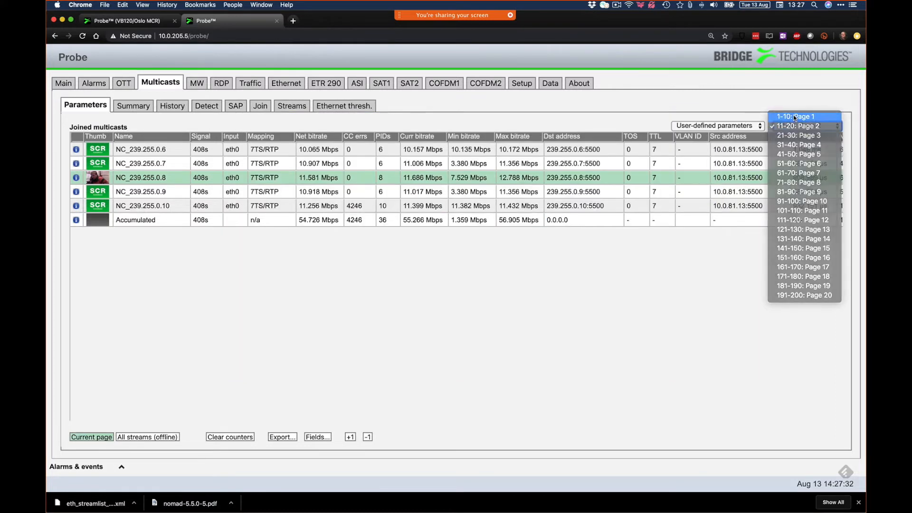
pyautogui.click(793, 115)
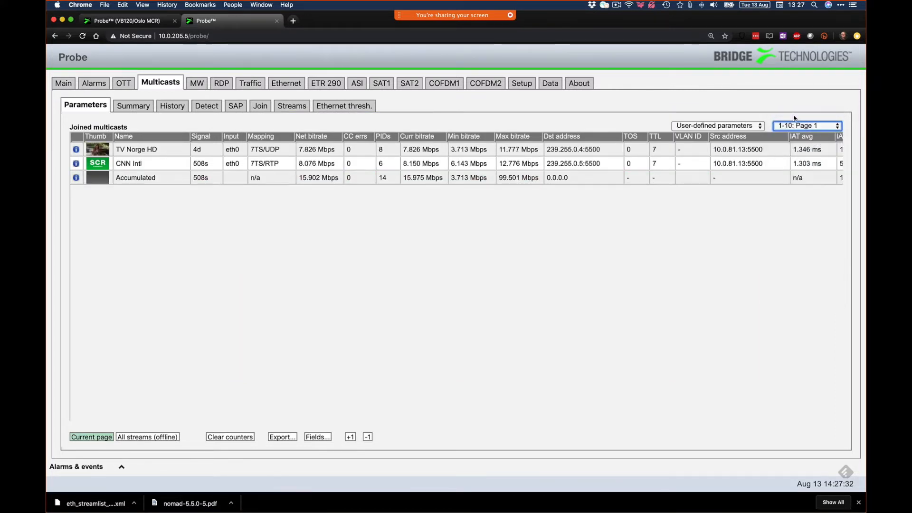
pyautogui.click(76, 149)
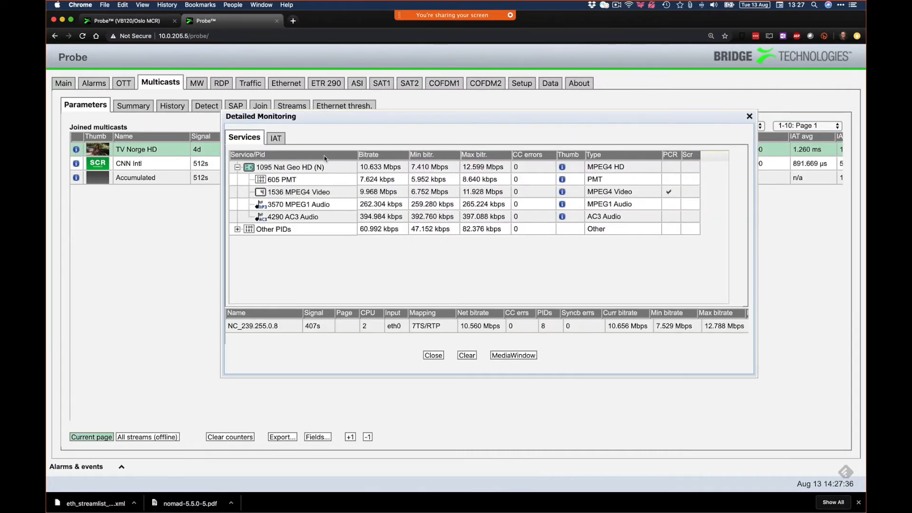
pyautogui.click(237, 168)
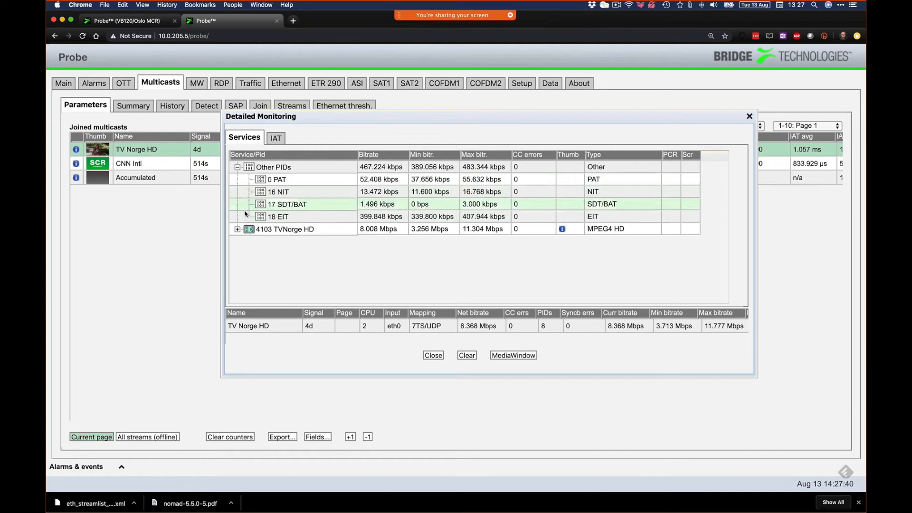
pyautogui.click(237, 229)
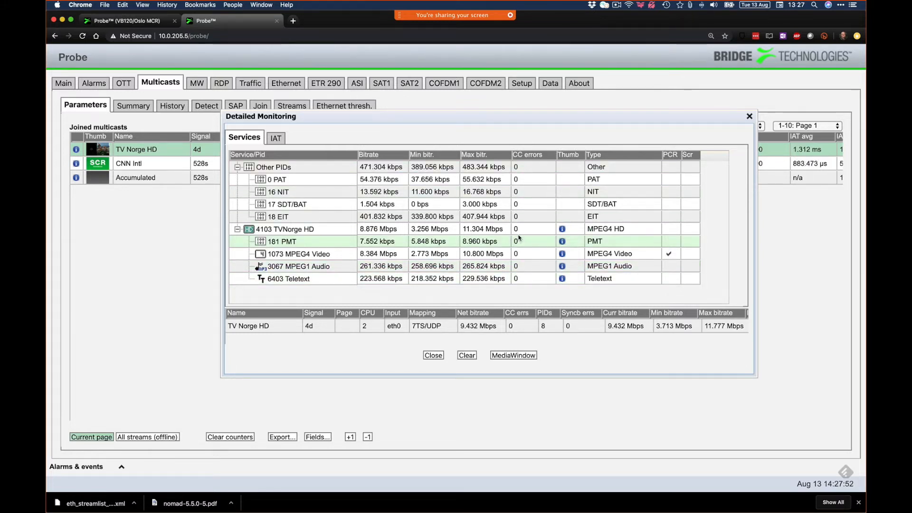
pyautogui.moveTo(454, 119); pyautogui.dragTo(415, 120)
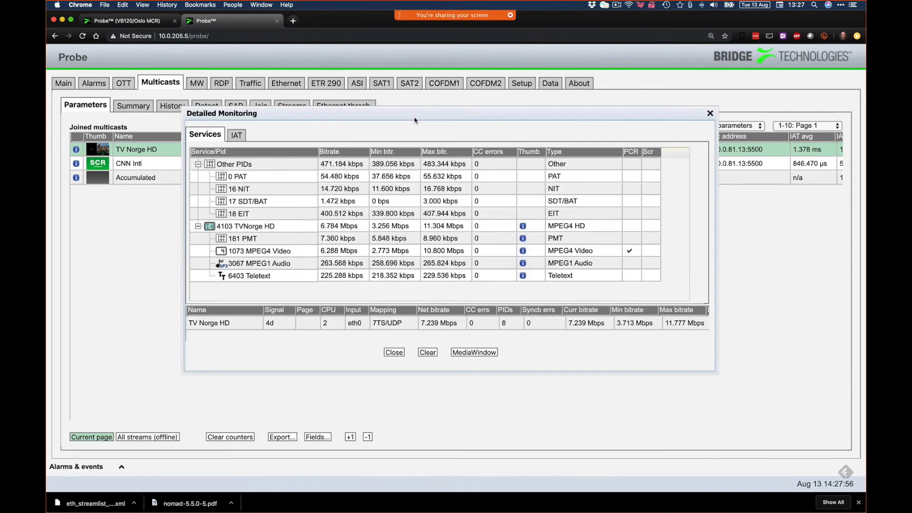
pyautogui.click(710, 113)
# On the VB120/Oslo MCR probe, examine the CC errors per PID of TVNorge HD, including 1073 MPEG4 Video
pyautogui.click(158, 21)
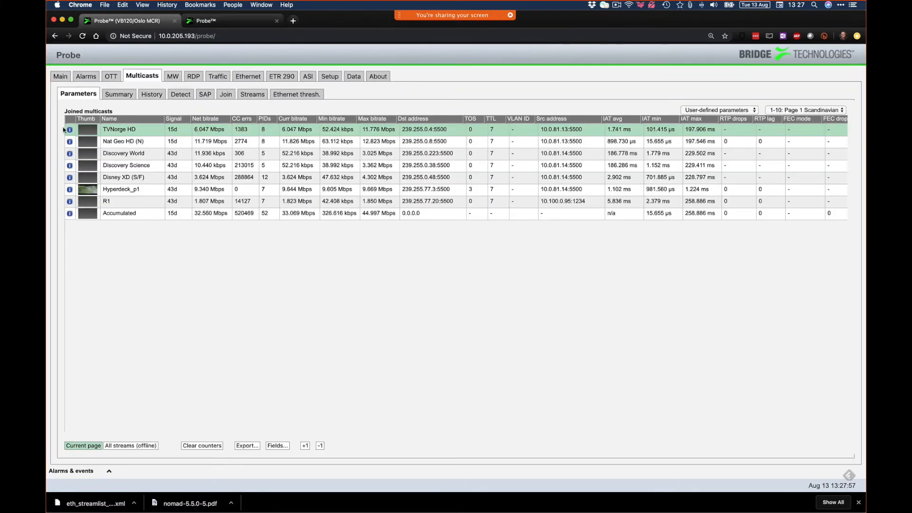
pyautogui.click(70, 130)
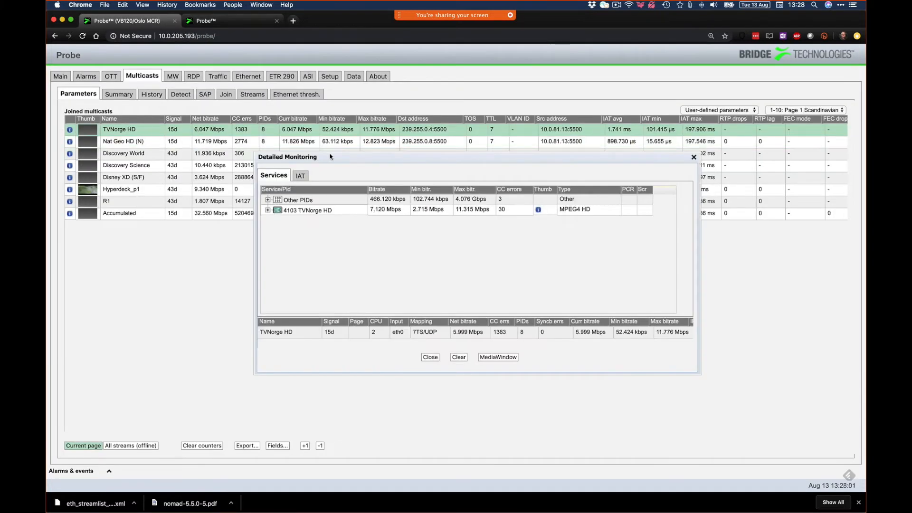
pyautogui.click(268, 200)
pyautogui.click(268, 251)
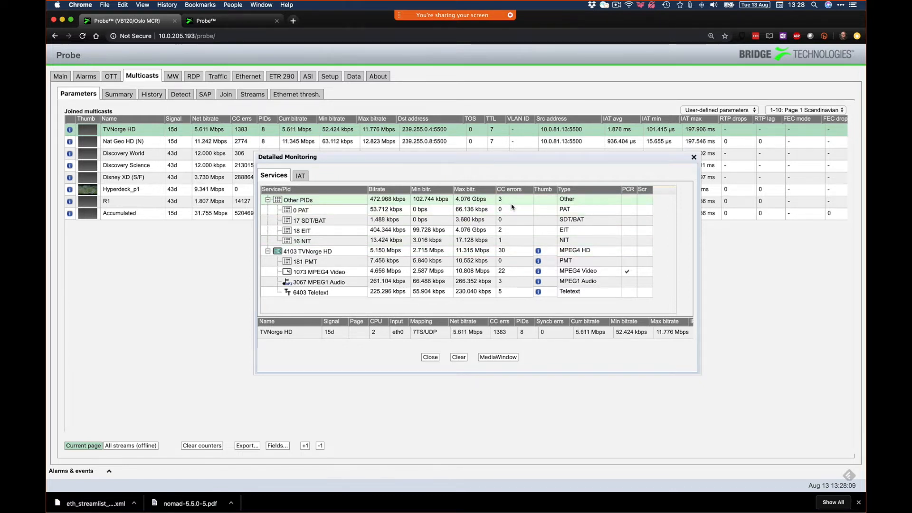
pyautogui.click(516, 272)
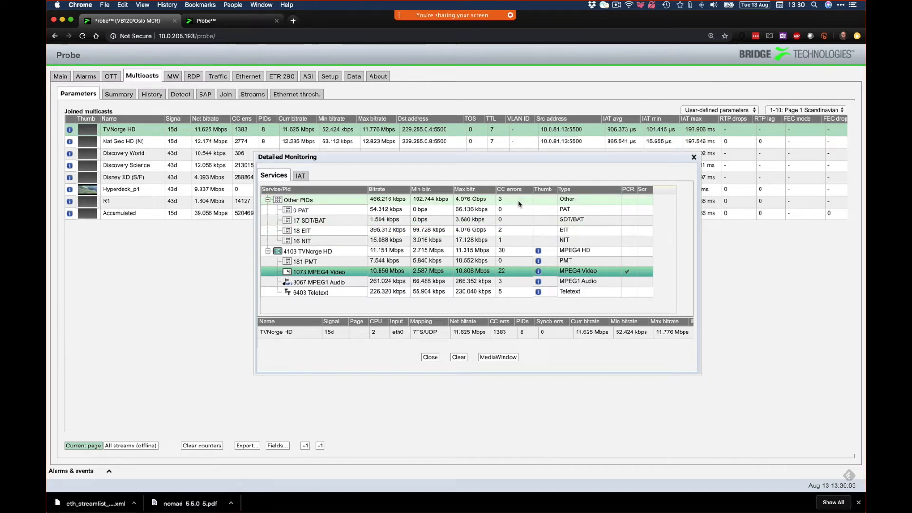
# View TVNorge HD's Inter Arrival Time histogram and magnify it until the time axis ends at 6.493 ms
pyautogui.click(300, 177)
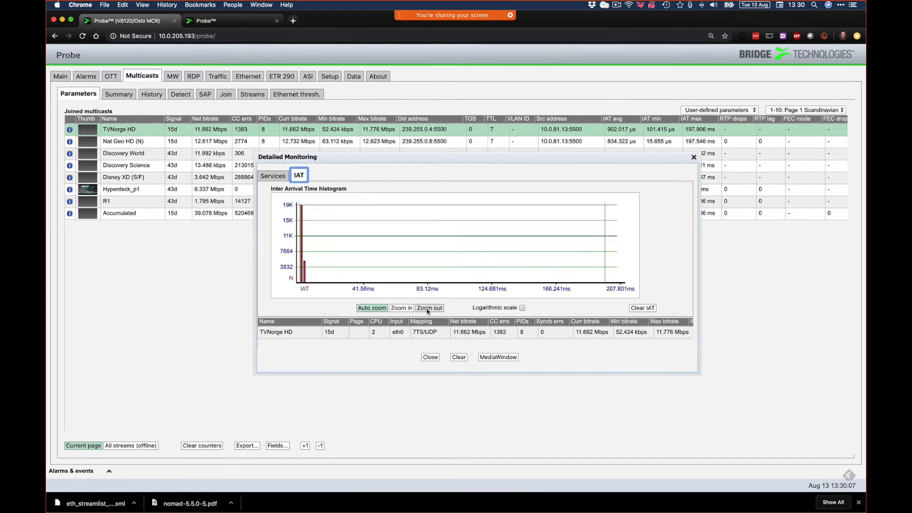
pyautogui.click(402, 309)
pyautogui.click(406, 309)
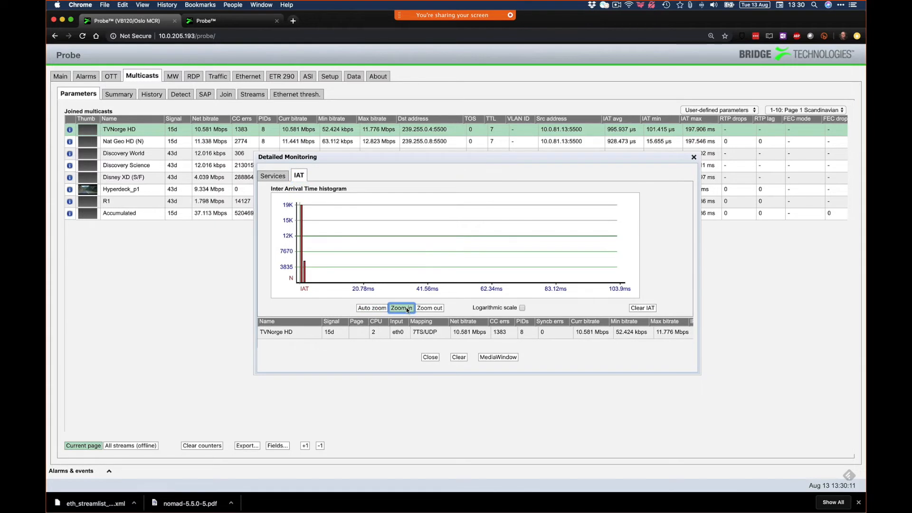
pyautogui.click(406, 307)
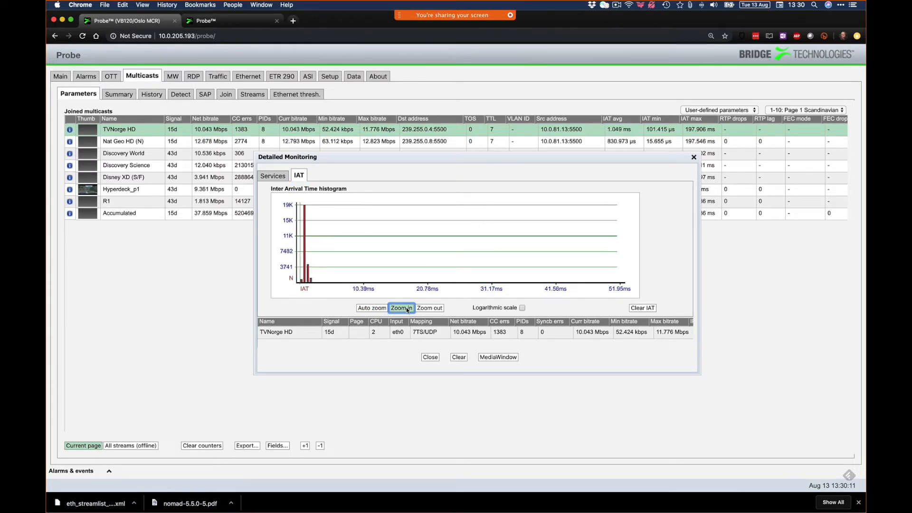
pyautogui.click(406, 307)
pyautogui.click(406, 307)
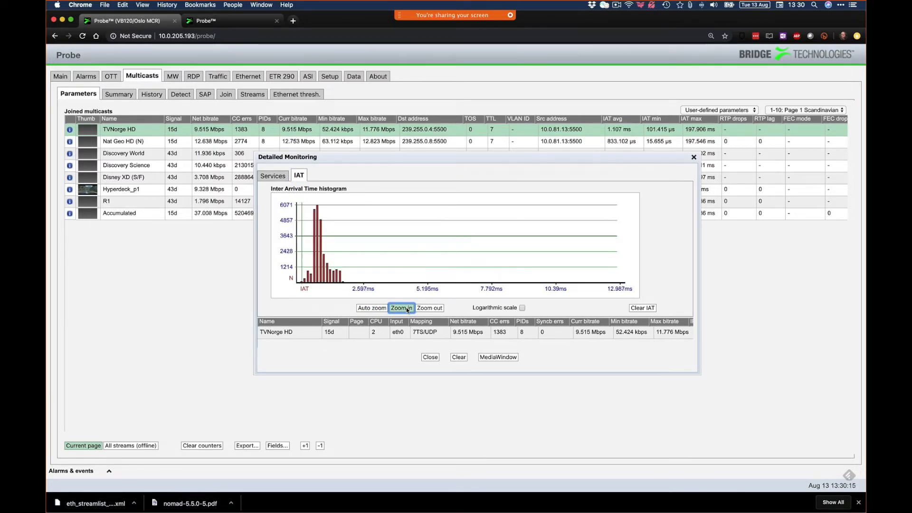
pyautogui.click(406, 306)
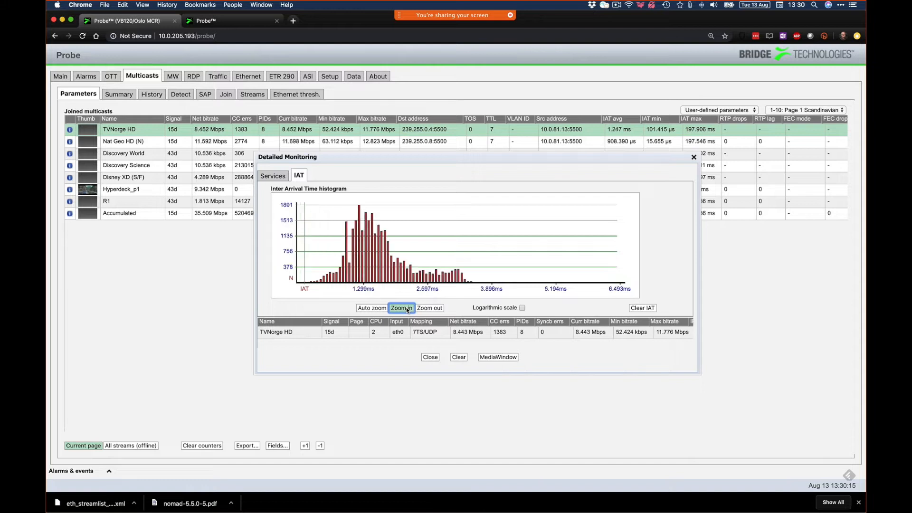
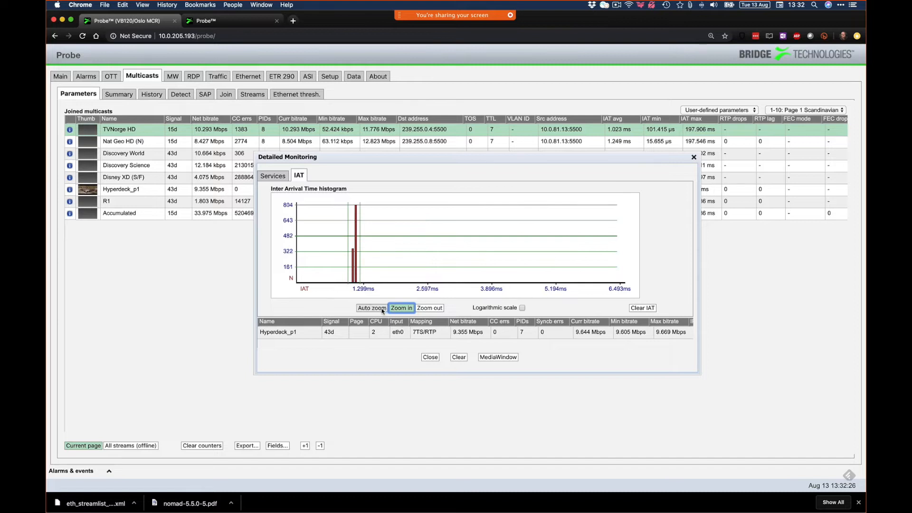
# Magnify Hyperdeck_p1's Inter Arrival Time histogram further, restore automatic zoom to examine the distribution, and close the detailed monitoring
pyautogui.click(401, 308)
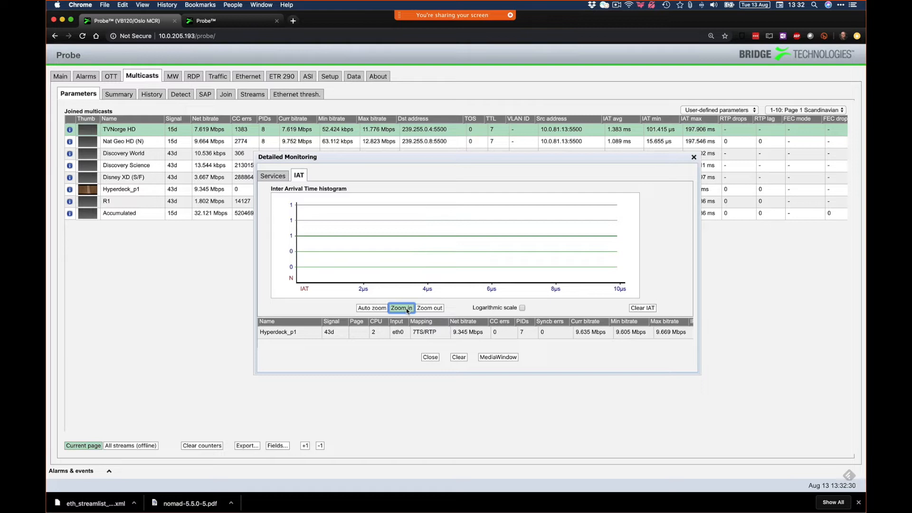
pyautogui.click(371, 308)
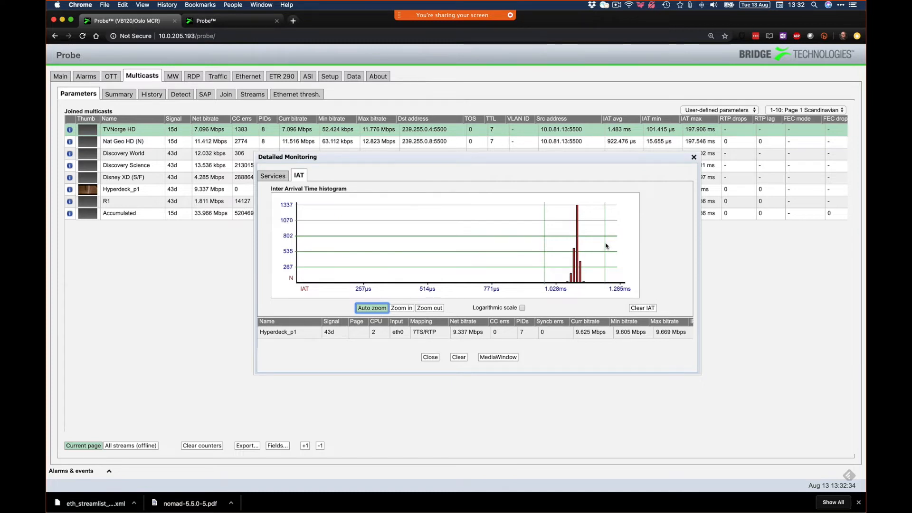
pyautogui.click(694, 156)
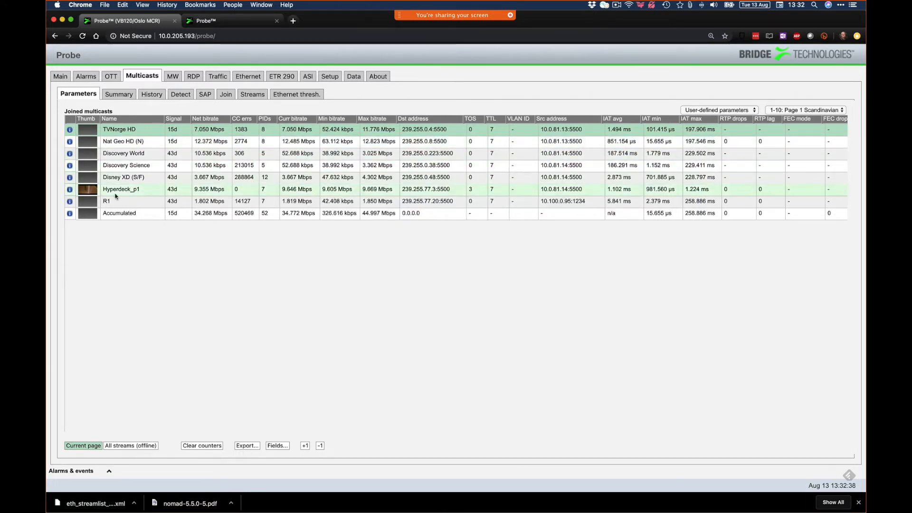
# View Hyperdeck_p1's Inter Arrival Time histogram, magnify it until the time axis ends at 642 µs, and restore automatic zoom
pyautogui.click(69, 189)
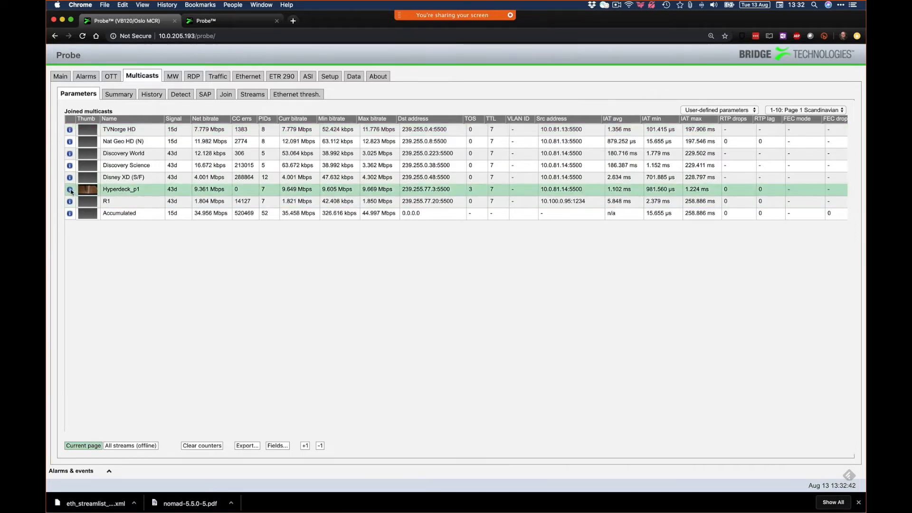
pyautogui.click(300, 177)
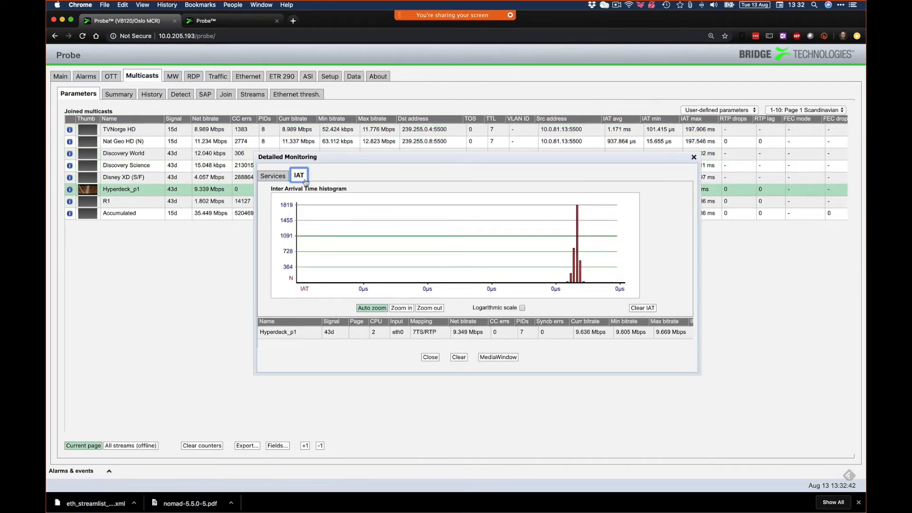
pyautogui.click(400, 308)
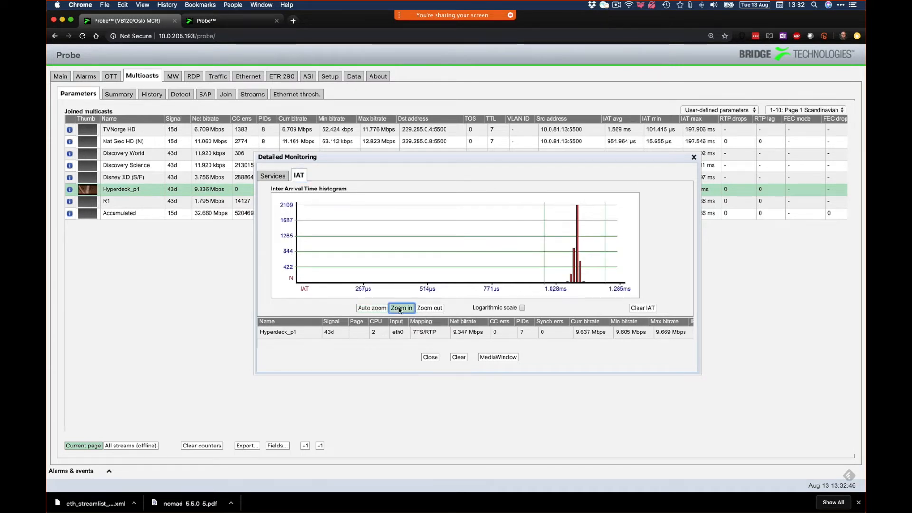
pyautogui.click(400, 308)
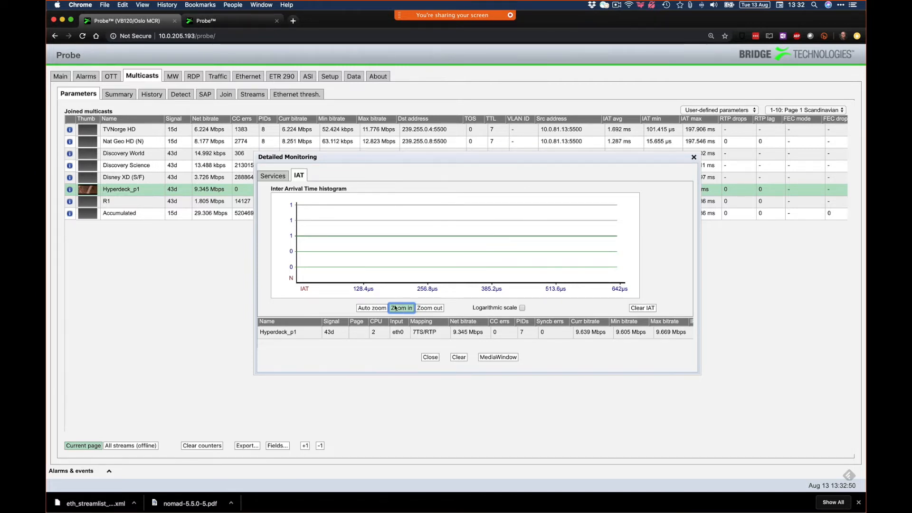
pyautogui.click(366, 308)
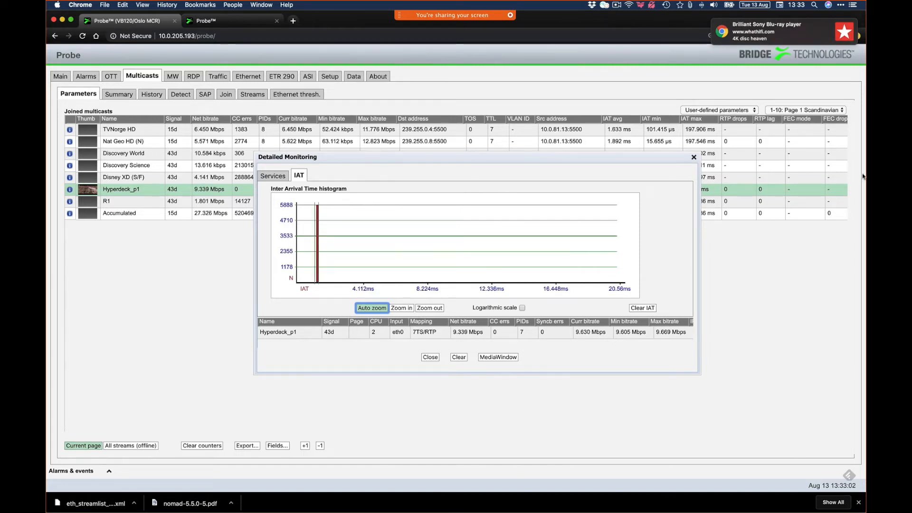
# Show Hyperdeck_p1's Inter Arrival Time histogram on a logarithmic scale and close the detailed monitoring
pyautogui.click(842, 25)
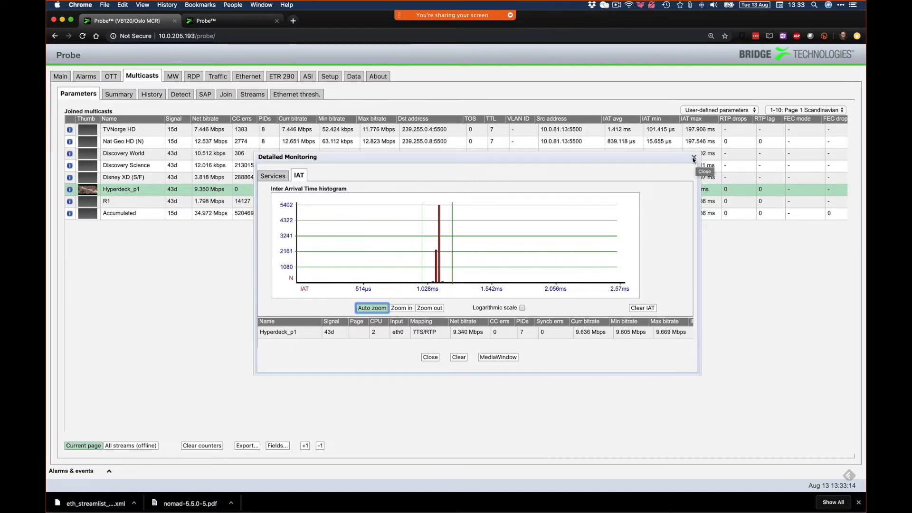
pyautogui.click(522, 308)
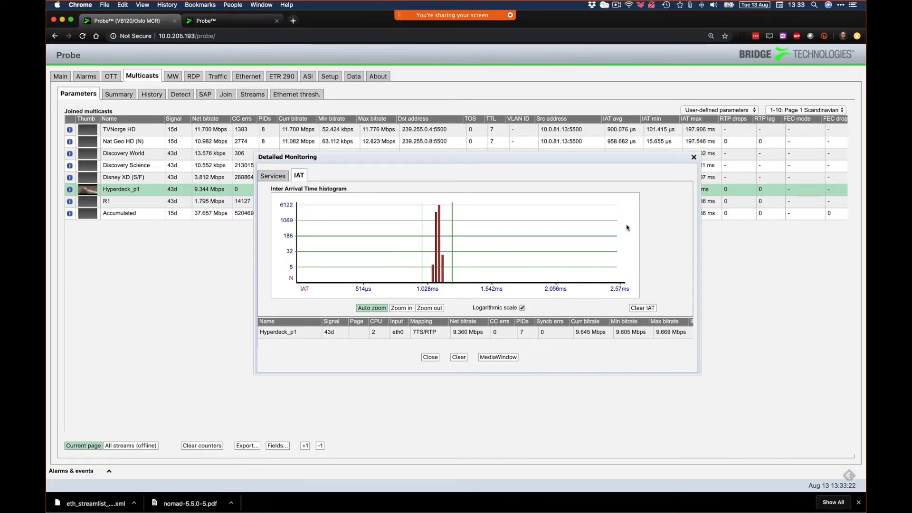
pyautogui.click(694, 157)
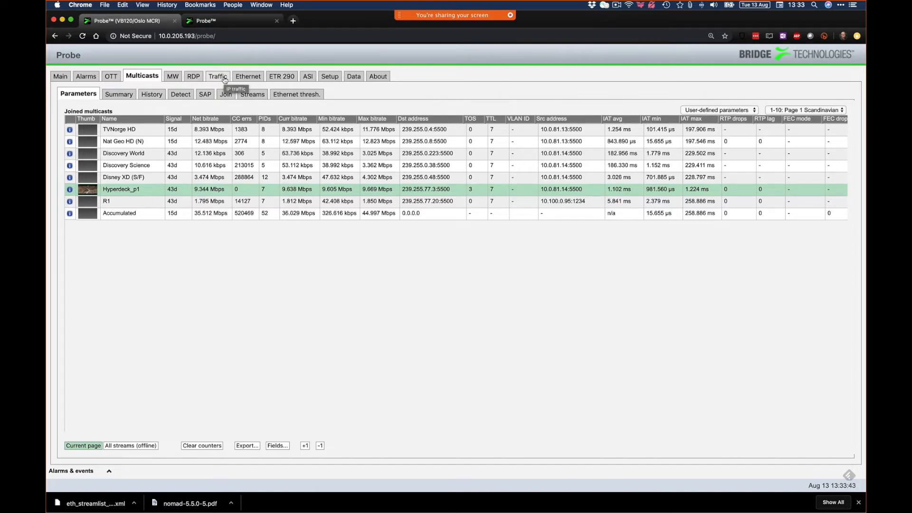
# Review the multicast summary for each page with errored seconds over 4 days, 20 minutes and 8 hours, including ES(MLR)
pyautogui.click(225, 77)
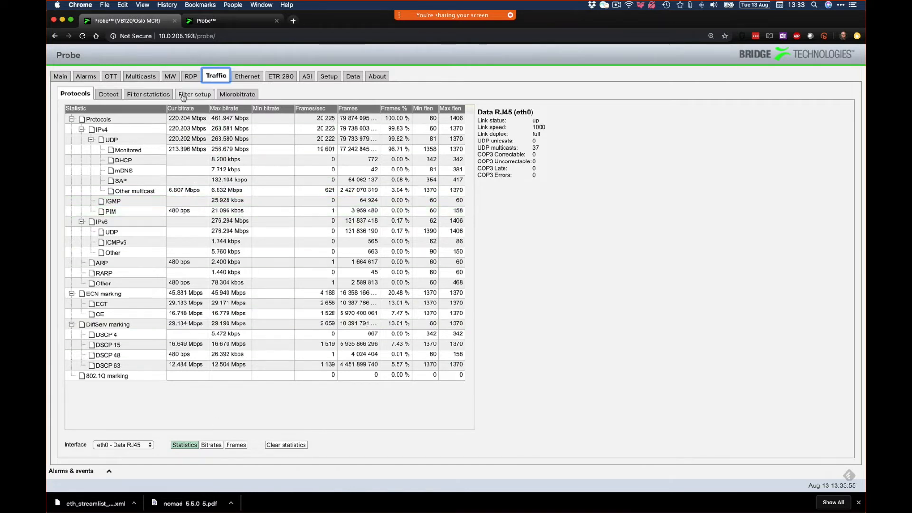
pyautogui.click(143, 79)
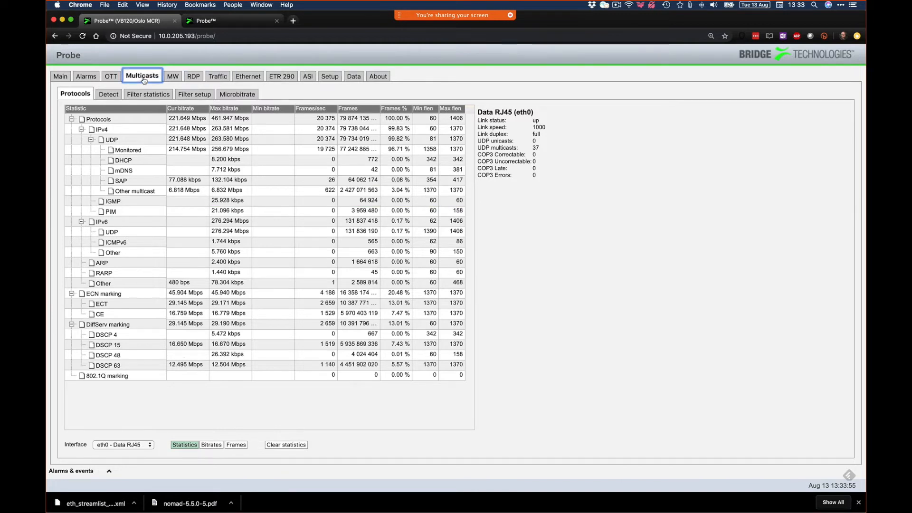
pyautogui.click(119, 94)
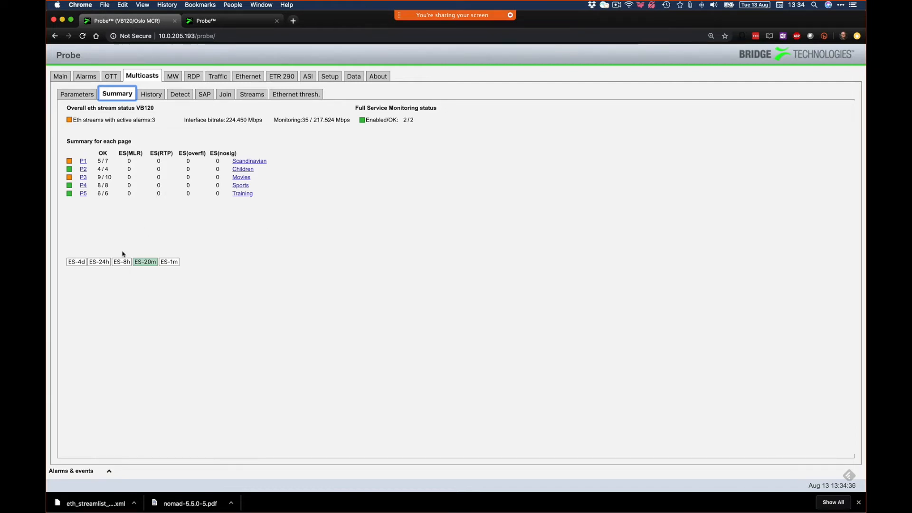
pyautogui.click(76, 261)
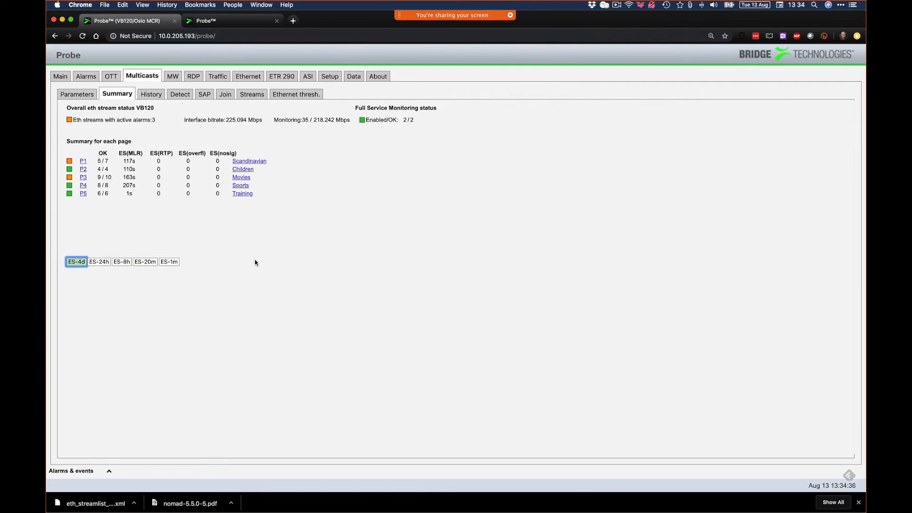
pyautogui.moveTo(141, 155); pyautogui.dragTo(130, 156)
pyautogui.click(149, 260)
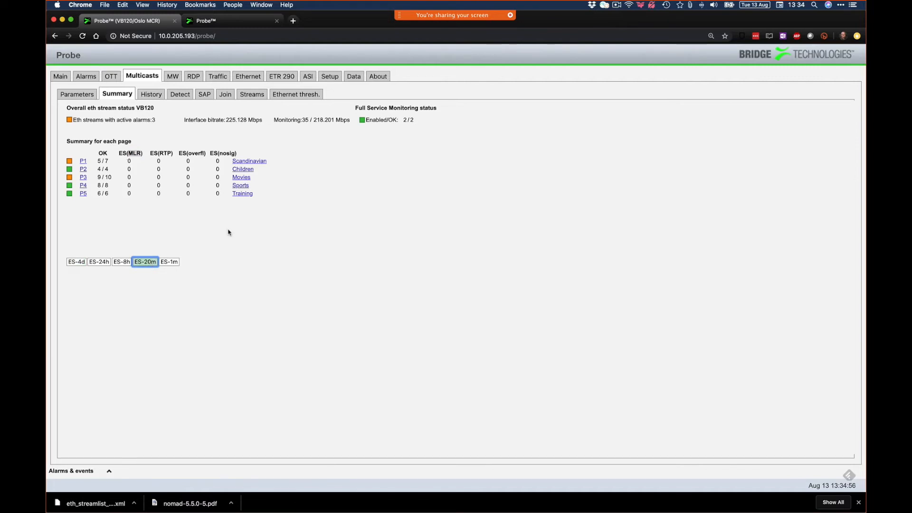
pyautogui.click(122, 261)
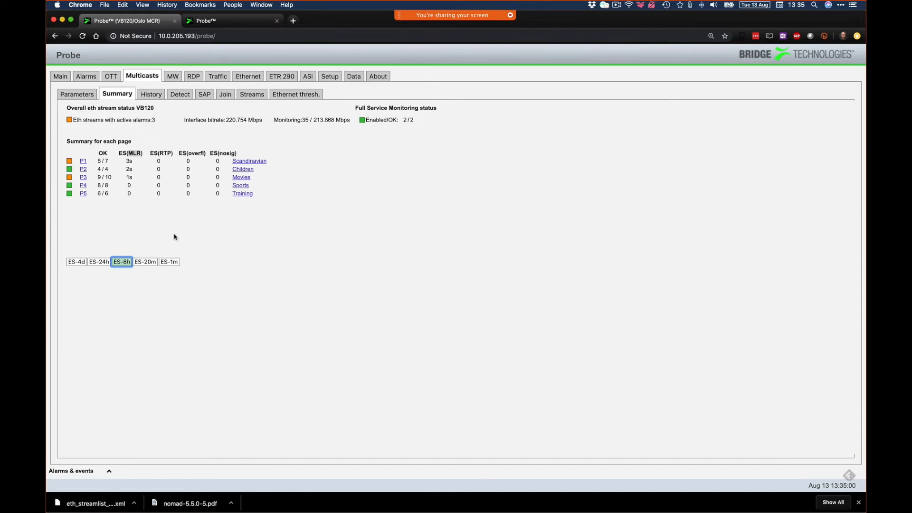
# Set the multicast alarm and event history to graph CCerr, Mon bitr and NIC errs without No signal, and examine the monitored bitrate
pyautogui.click(153, 95)
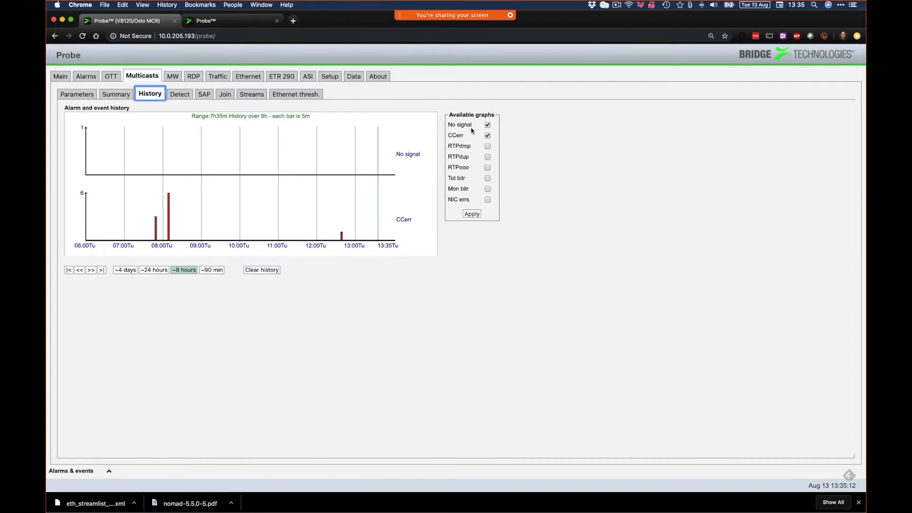
pyautogui.click(487, 125)
pyautogui.click(487, 189)
pyautogui.click(487, 199)
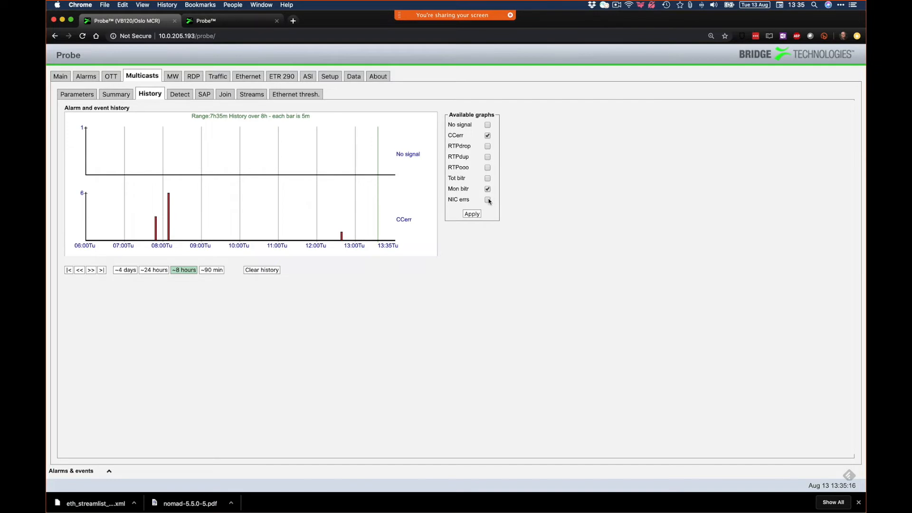
pyautogui.click(473, 214)
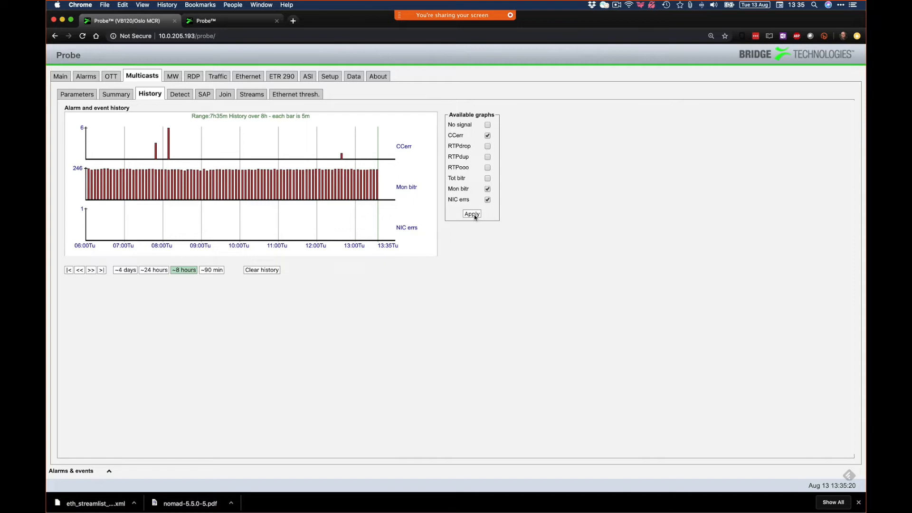
pyautogui.click(473, 214)
pyautogui.moveTo(372, 188)
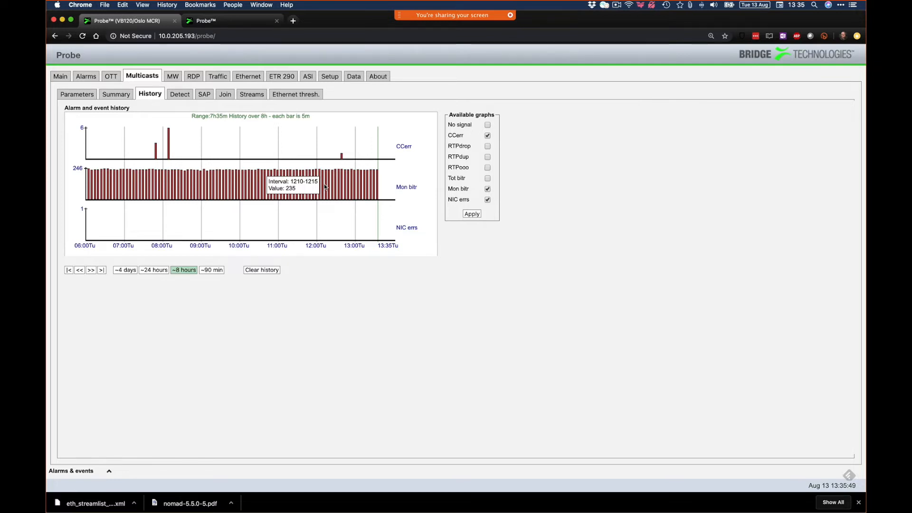
# Remove the NIC errs and Mon bitr graphs from the multicast history so that only CCerr is plotted
pyautogui.click(488, 200)
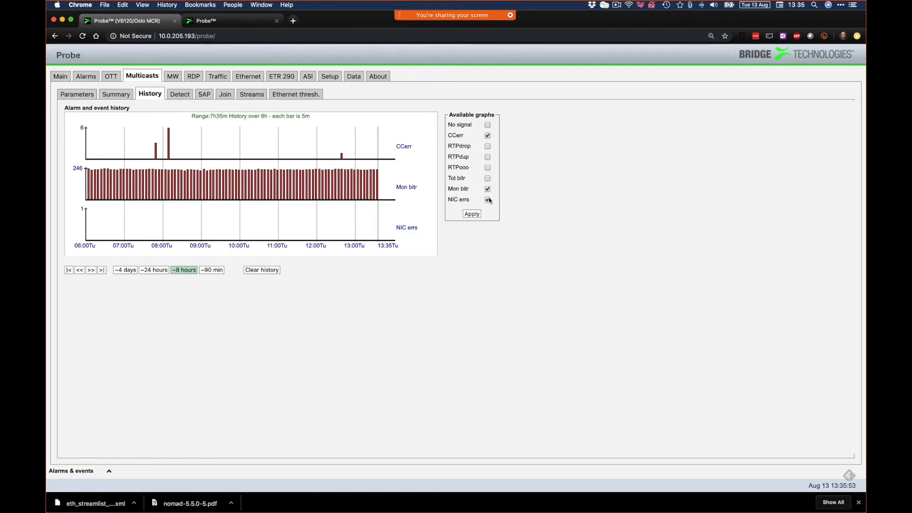
pyautogui.click(488, 189)
pyautogui.click(472, 214)
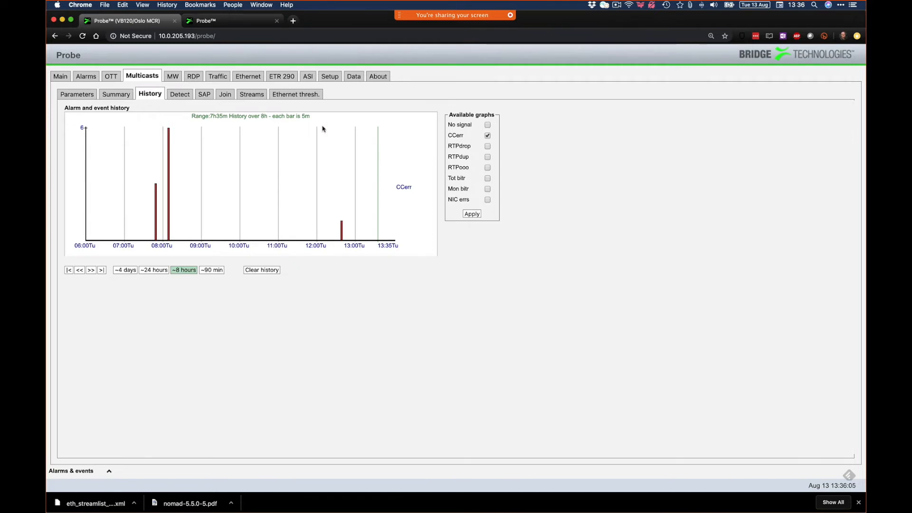
# Check the probe's Promiscuous network mode setting without changing it, and view the detected multicast streams
pyautogui.click(179, 94)
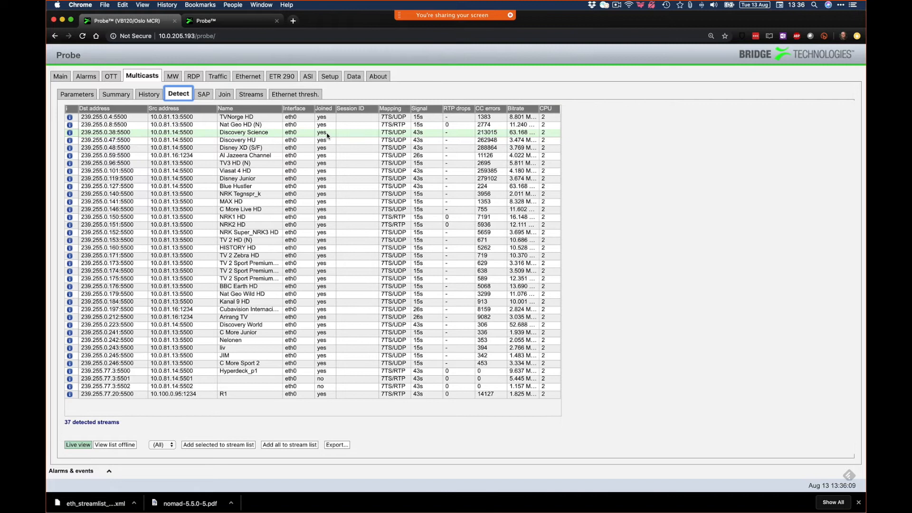
pyautogui.click(330, 76)
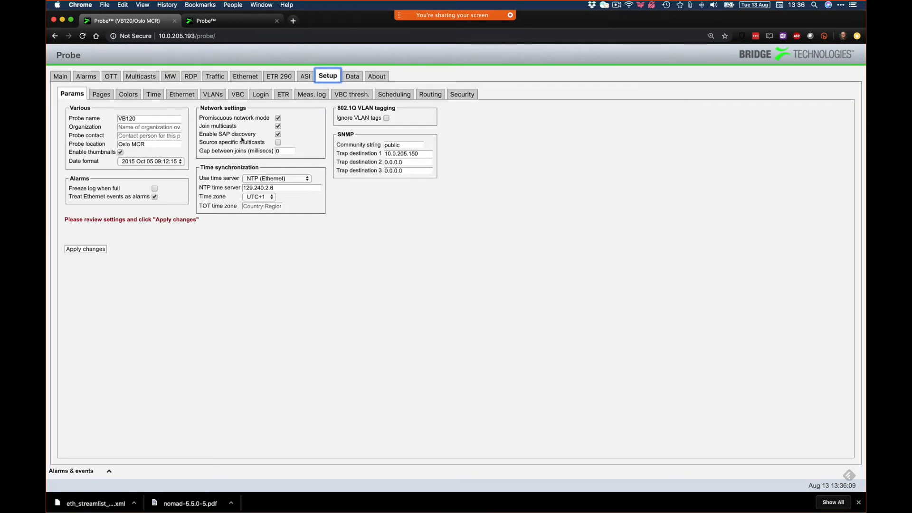
pyautogui.click(279, 119)
pyautogui.click(279, 119)
pyautogui.click(148, 78)
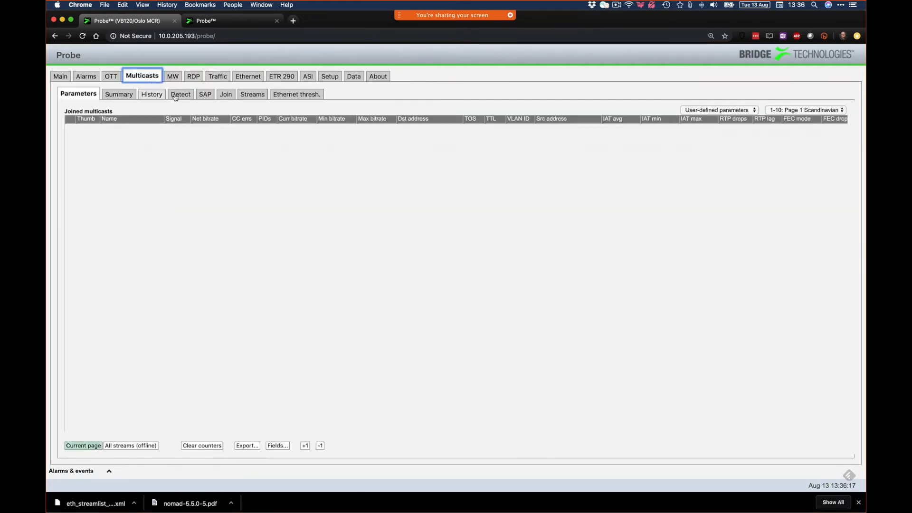
pyautogui.click(179, 94)
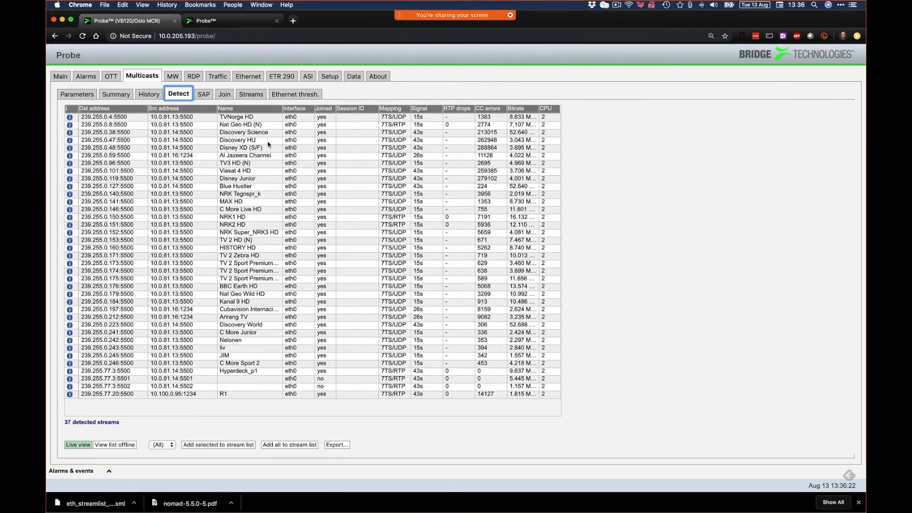
# In the detected streams, select NRK2 HD, the 239.255.0.173 TV 2 Sport stream, Nat Geo Wild HD, the Cubavision stream and Arirang TV together
pyautogui.click(857, 503)
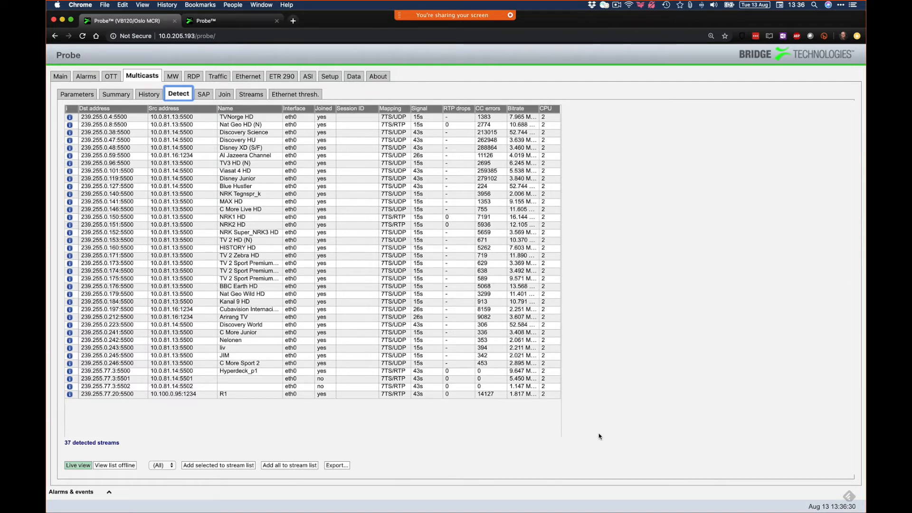
pyautogui.click(142, 224)
pyautogui.keyDown('super'); pyautogui.click(135, 263); pyautogui.keyUp('super')
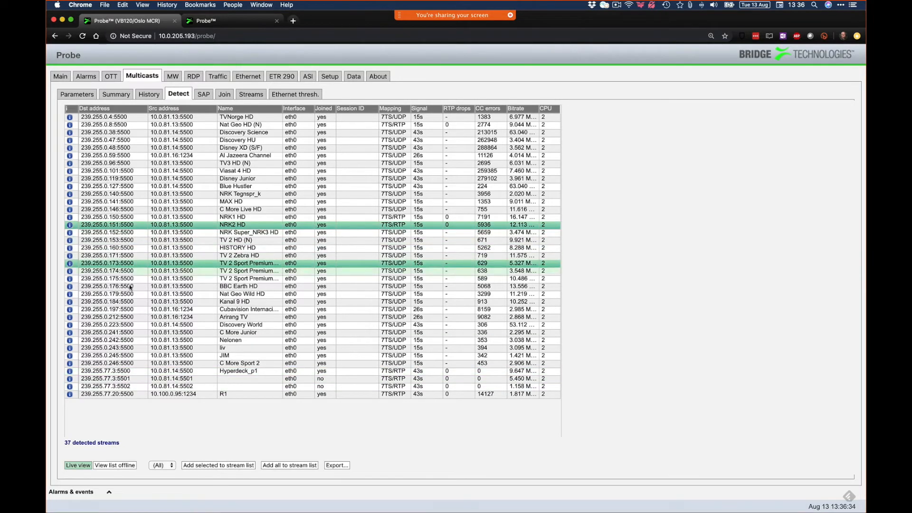
pyautogui.keyDown('super'); pyautogui.click(133, 294); pyautogui.keyUp('super')
pyautogui.keyDown('super'); pyautogui.click(139, 310); pyautogui.keyUp('super')
pyautogui.keyDown('super'); pyautogui.click(140, 316); pyautogui.keyUp('super')
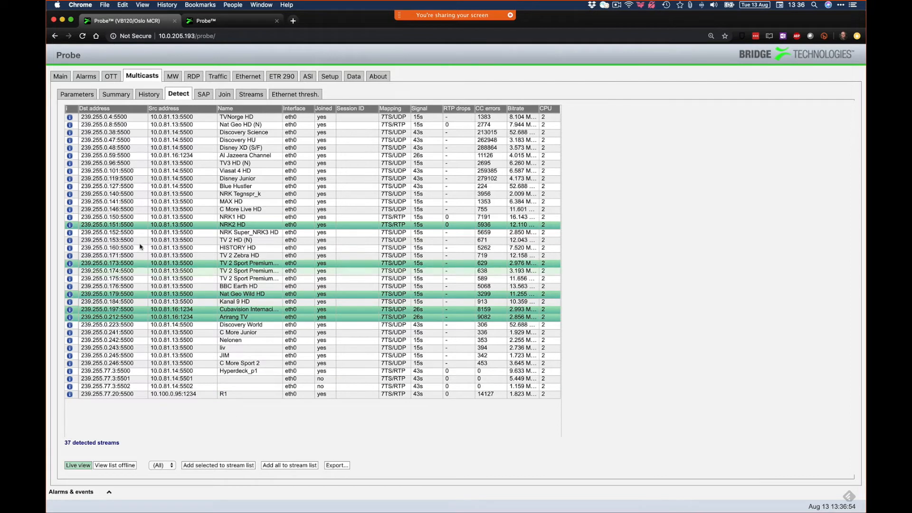
# View the SAP announcements, and try to add C More Sport HD and RMC Decouverte HD to the multicasts monitored on P05 Training
pyautogui.click(196, 94)
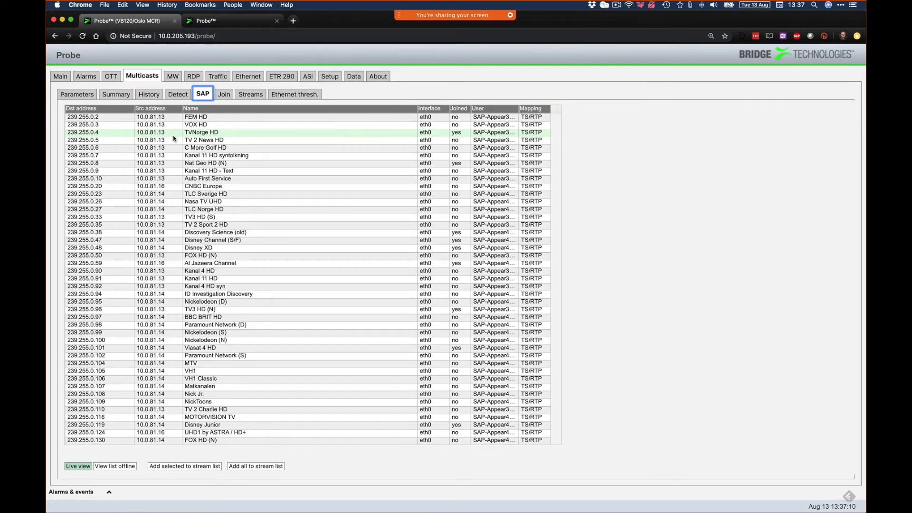
pyautogui.click(224, 93)
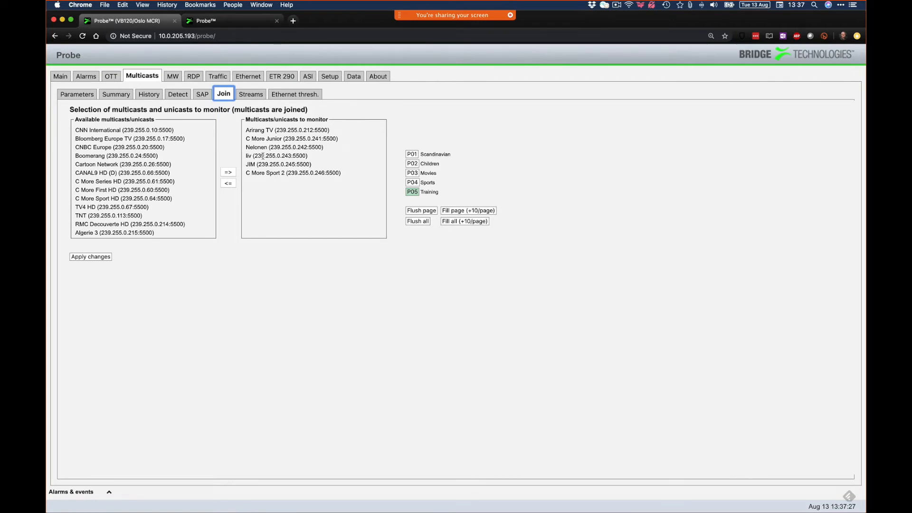
pyautogui.click(122, 199)
pyautogui.keyDown('super'); pyautogui.click(120, 224); pyautogui.keyUp('super')
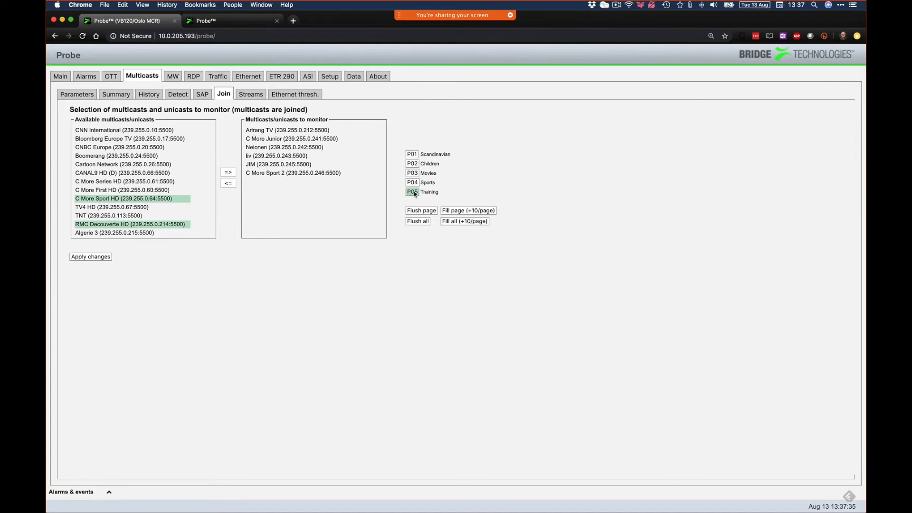
pyautogui.click(229, 184)
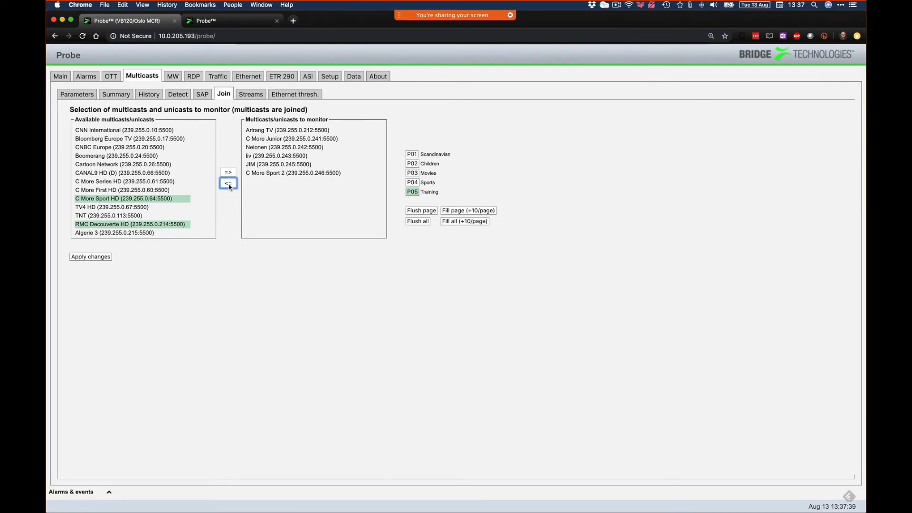
pyautogui.click(229, 173)
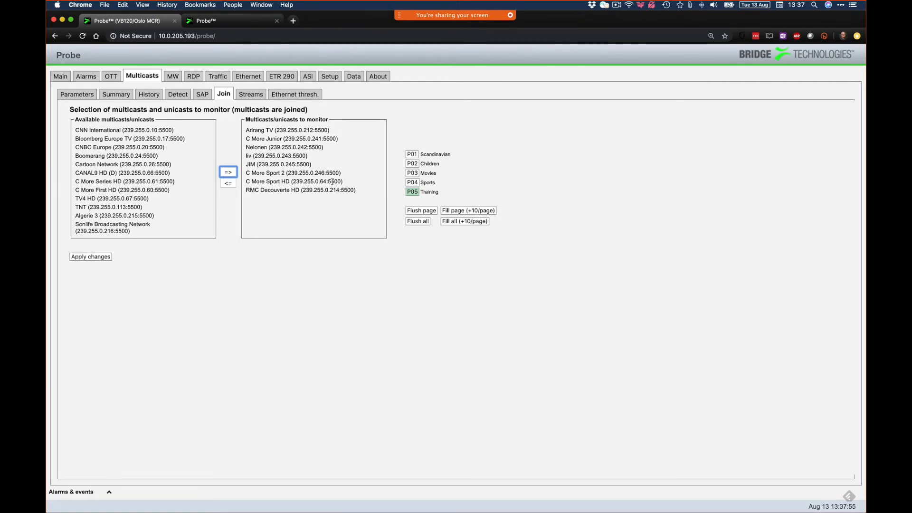
# Check the joined multicasts' parameters on Page 5 Training and return to the selection of multicasts to monitor
pyautogui.click(77, 94)
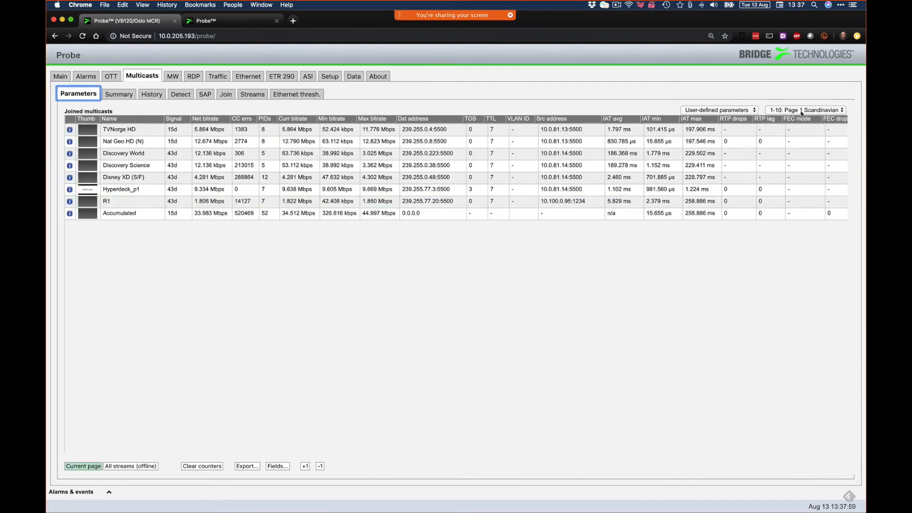
pyautogui.click(802, 112)
pyautogui.click(798, 140)
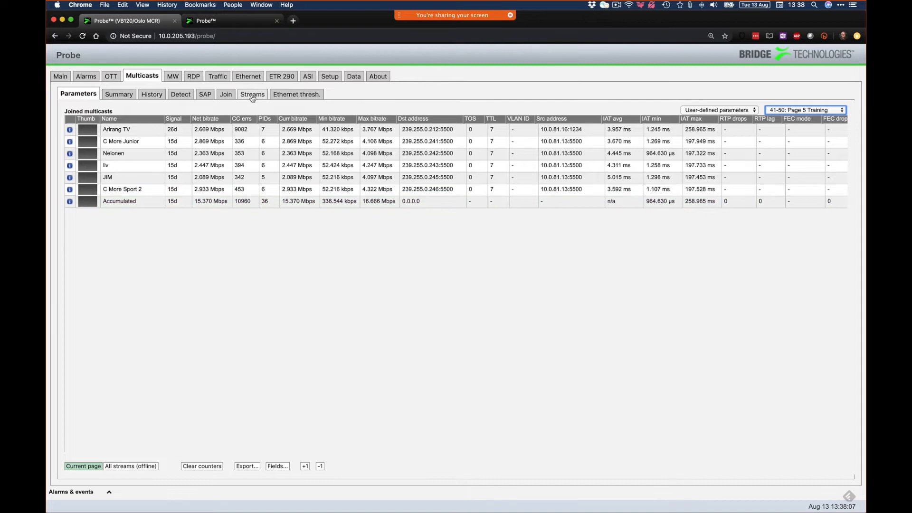
pyautogui.click(225, 94)
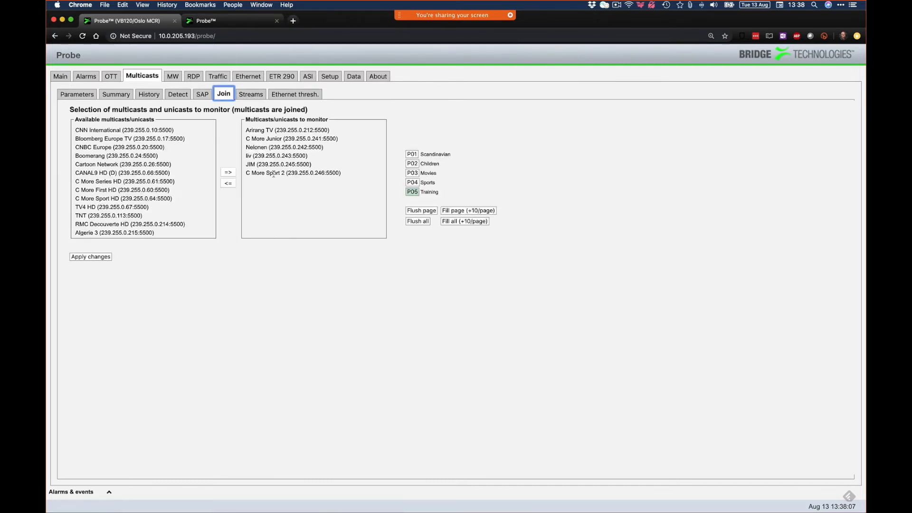
# Add RMC Decouverte HD (239.255.0.214:5500) to the multicasts monitored on P05 Training and apply the changes
pyautogui.click(115, 225)
pyautogui.click(116, 225)
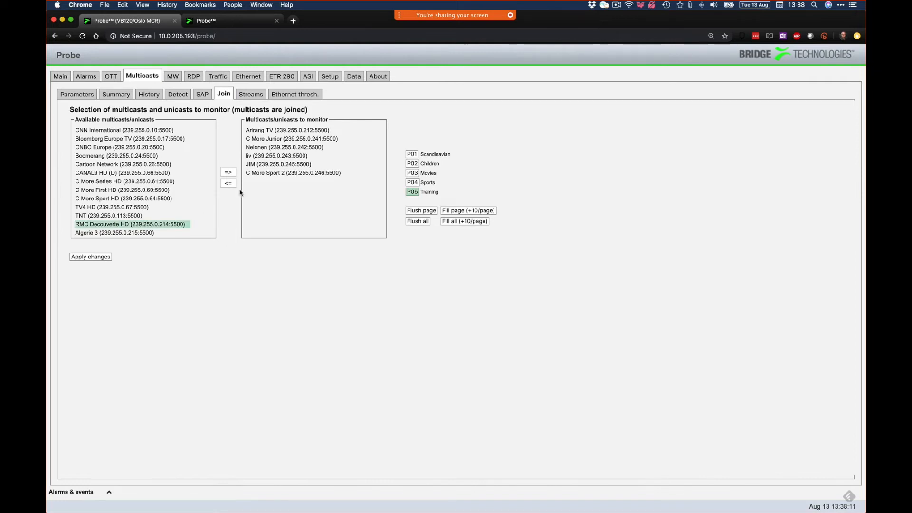
pyautogui.click(229, 173)
pyautogui.click(95, 258)
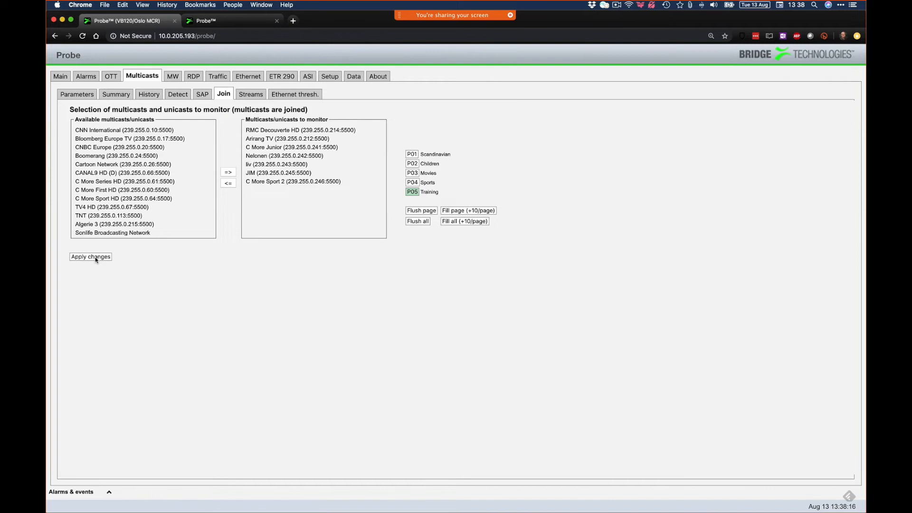
# Check RMC Decouverte HD's detailed monitoring in the joined multicasts' parameters and return to the selection of multicasts to monitor
pyautogui.click(79, 94)
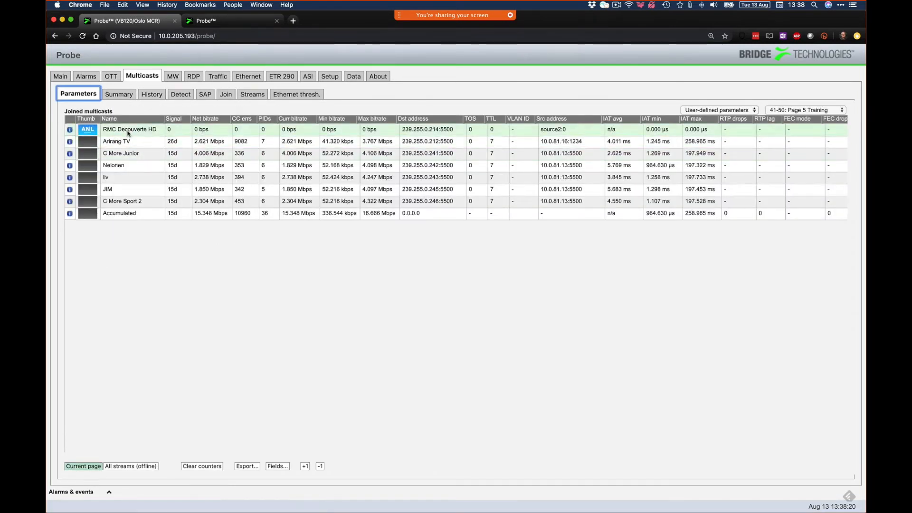
pyautogui.doubleClick(137, 143)
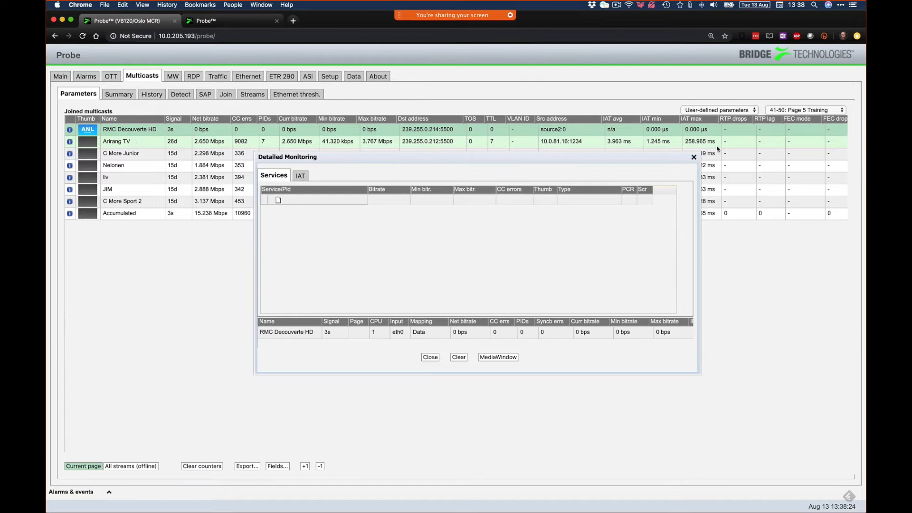
pyautogui.click(694, 157)
pyautogui.click(225, 95)
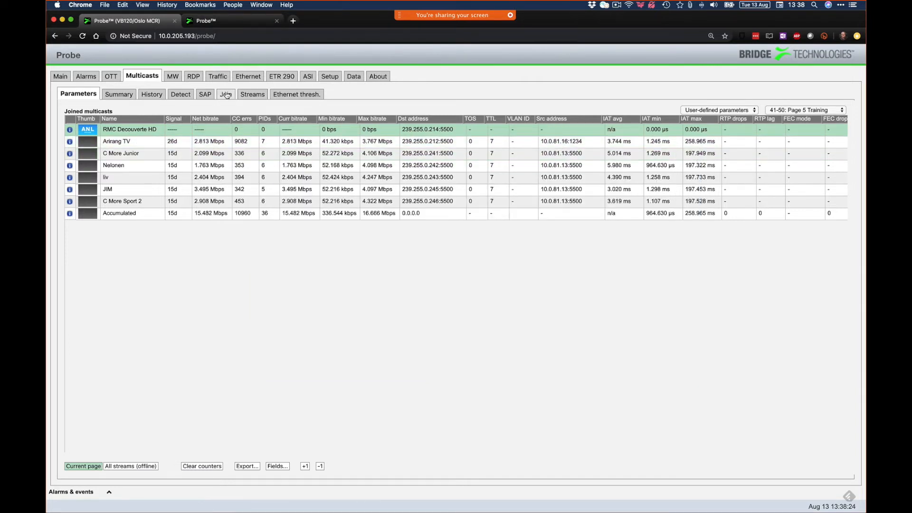
# Remove RMC Decouverte HD from the multicasts monitored on P05 Training, apply the changes, and select Nelonen
pyautogui.click(298, 129)
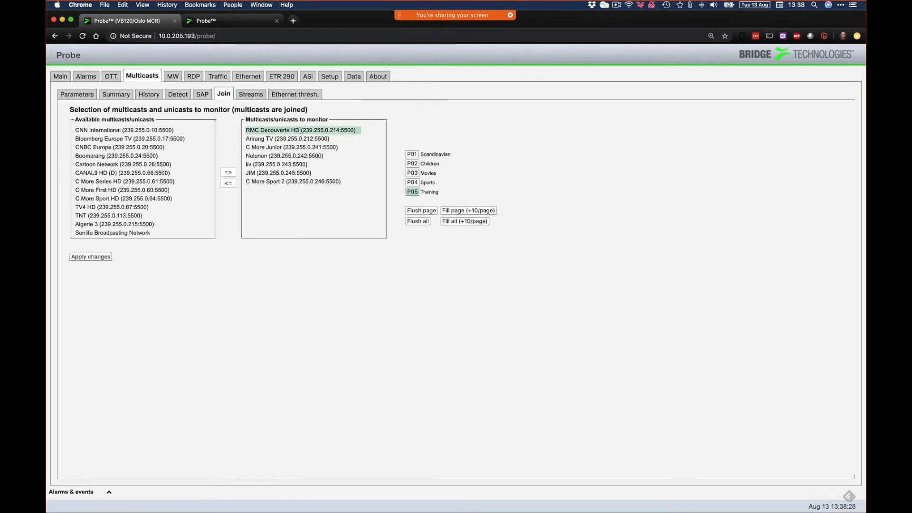
pyautogui.click(228, 183)
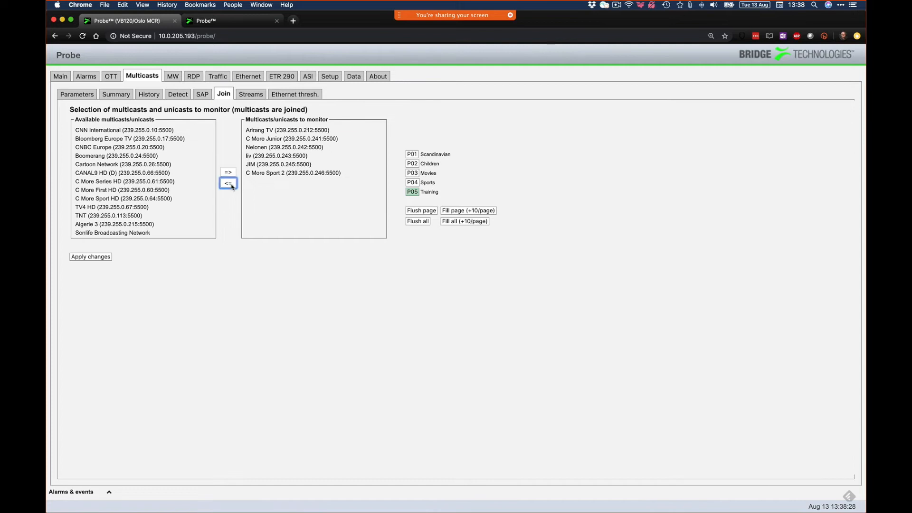
pyautogui.click(92, 258)
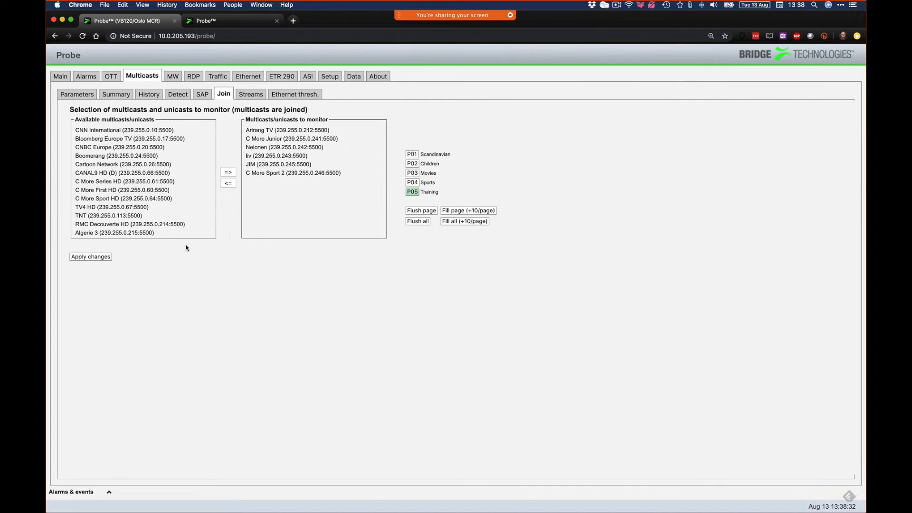
pyautogui.click(294, 148)
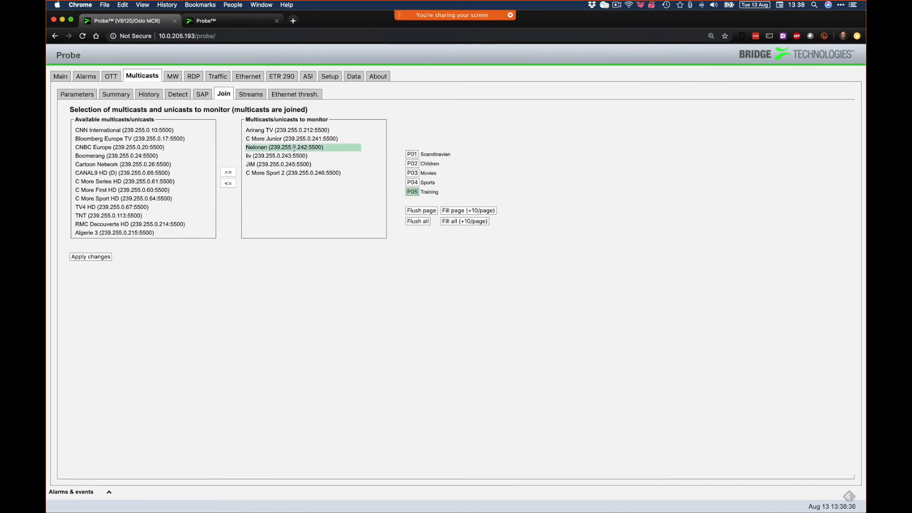
# View the configured multicast streams and sort them by join status to examine the joined and unjoined ones
pyautogui.click(251, 94)
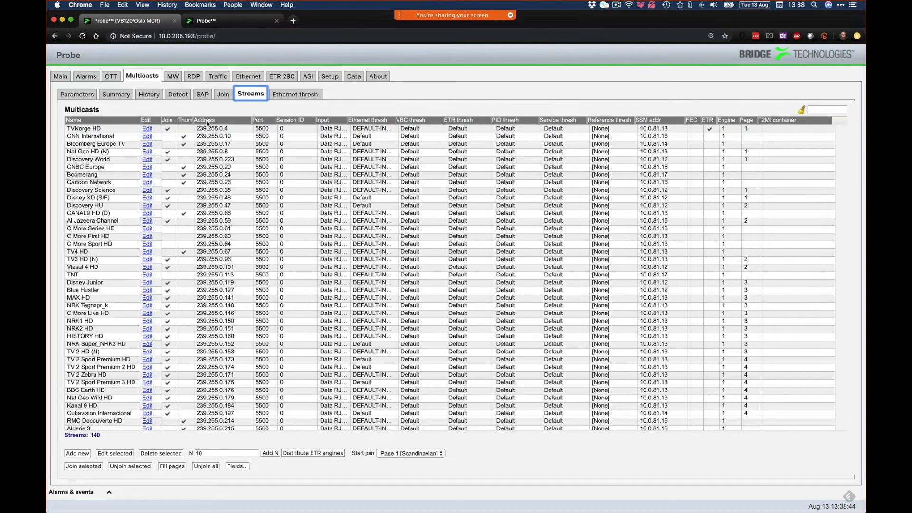
pyautogui.click(170, 119)
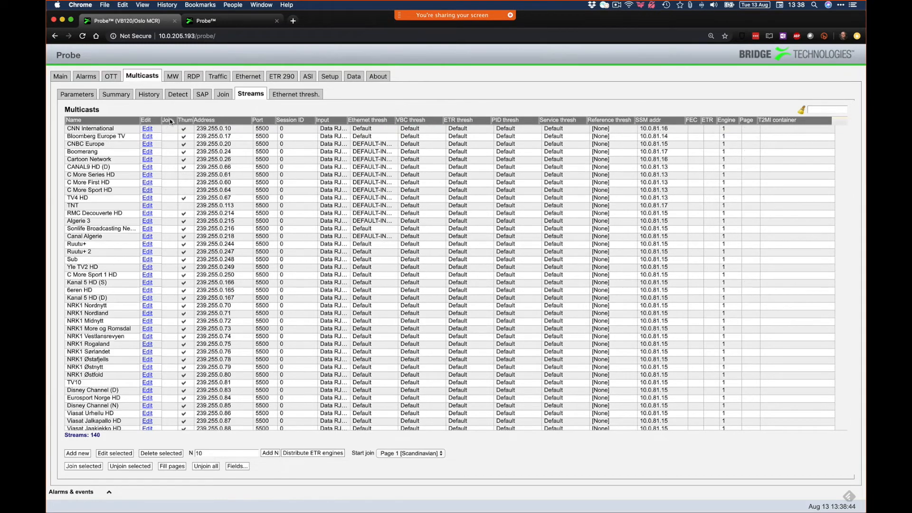
pyautogui.click(169, 119)
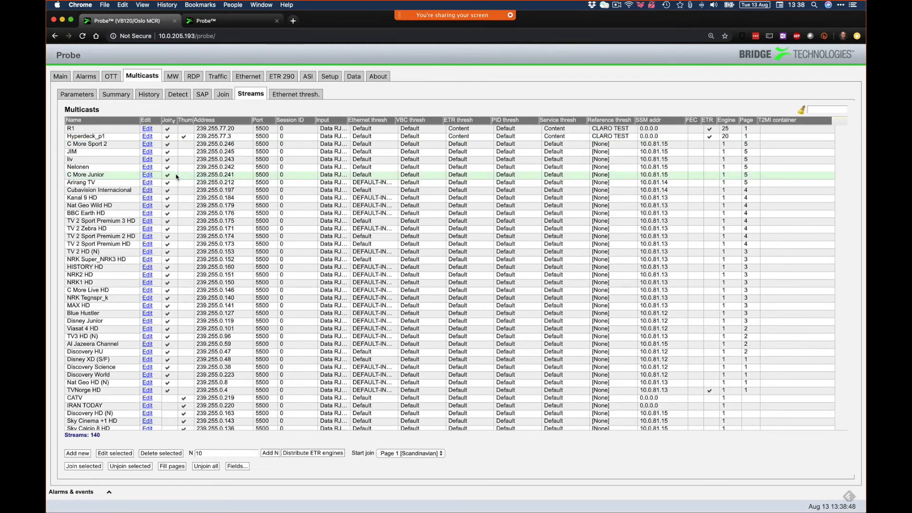
pyautogui.scroll(-8, 176, 179)
pyautogui.scroll(-20, 176, 180)
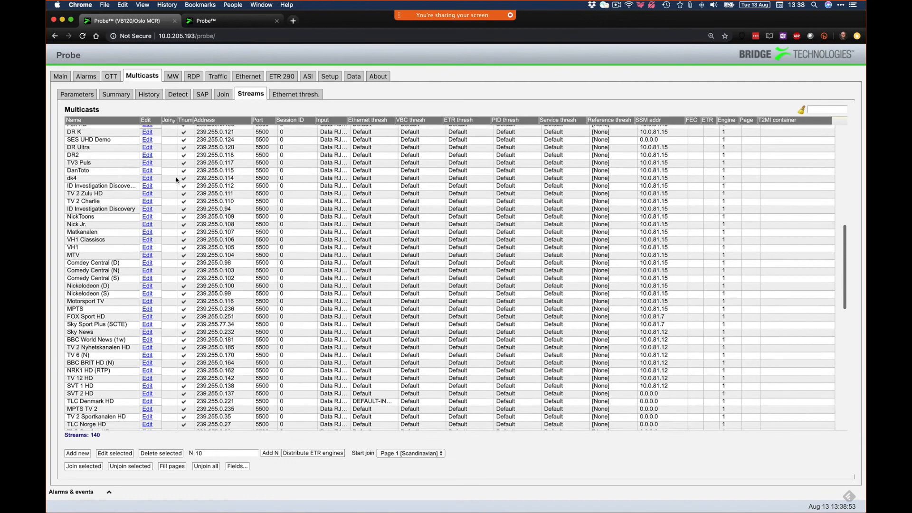
pyautogui.scroll(20, 176, 179)
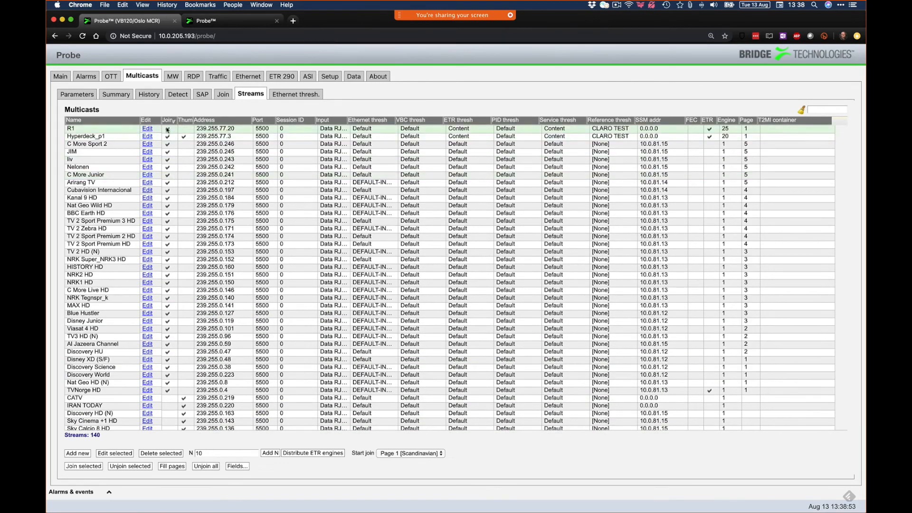
pyautogui.scroll(-12, 190, 152)
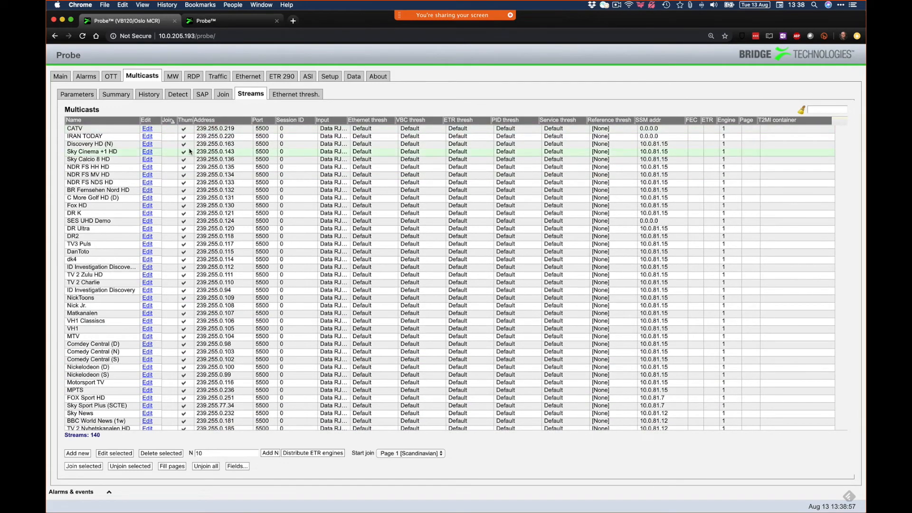
# Sort the configured streams by thumbnail setting and by multicast address, and view the Ethernet threshold presets
pyautogui.click(186, 121)
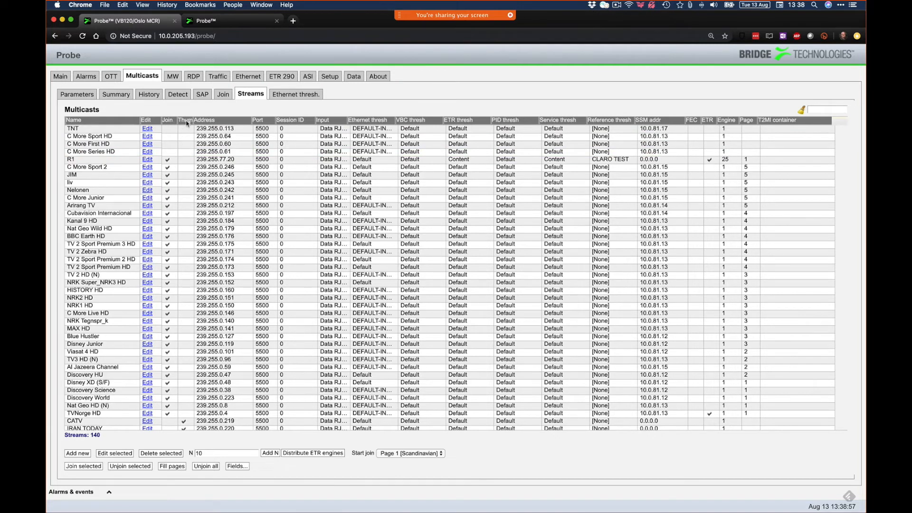
pyautogui.click(187, 120)
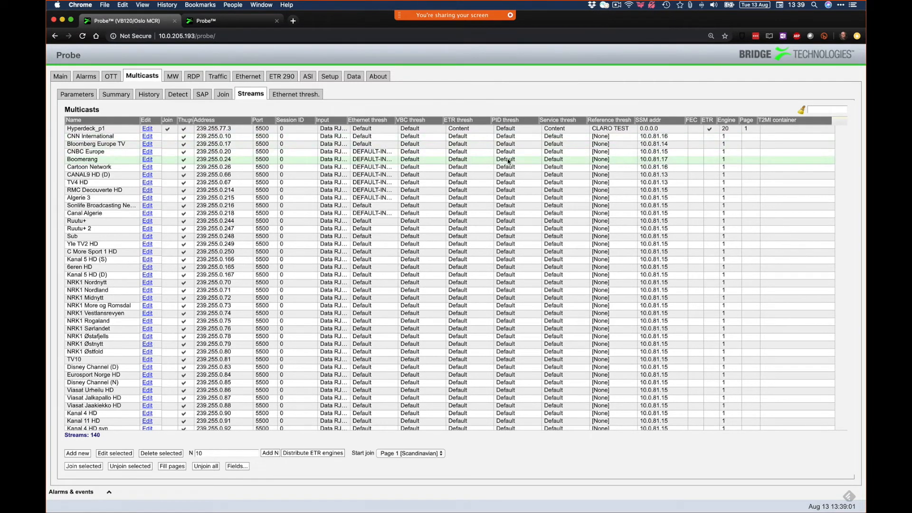
pyautogui.click(244, 119)
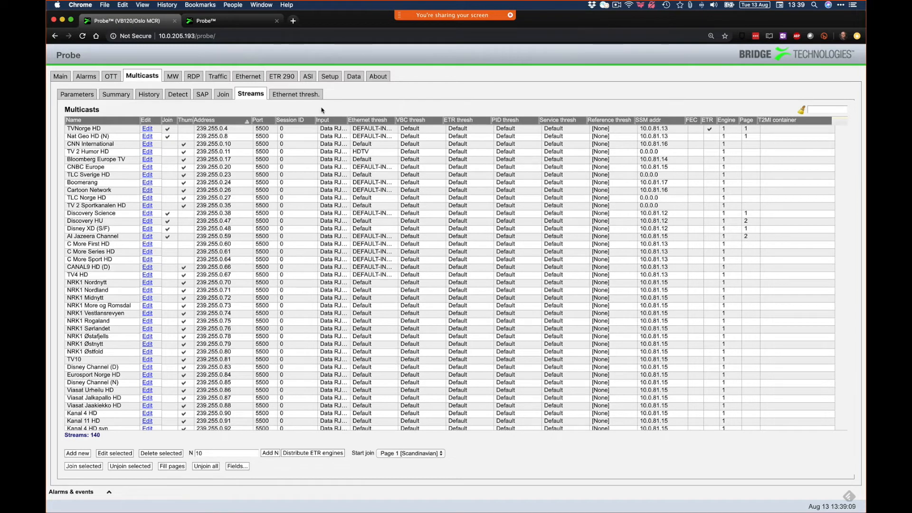
pyautogui.click(306, 98)
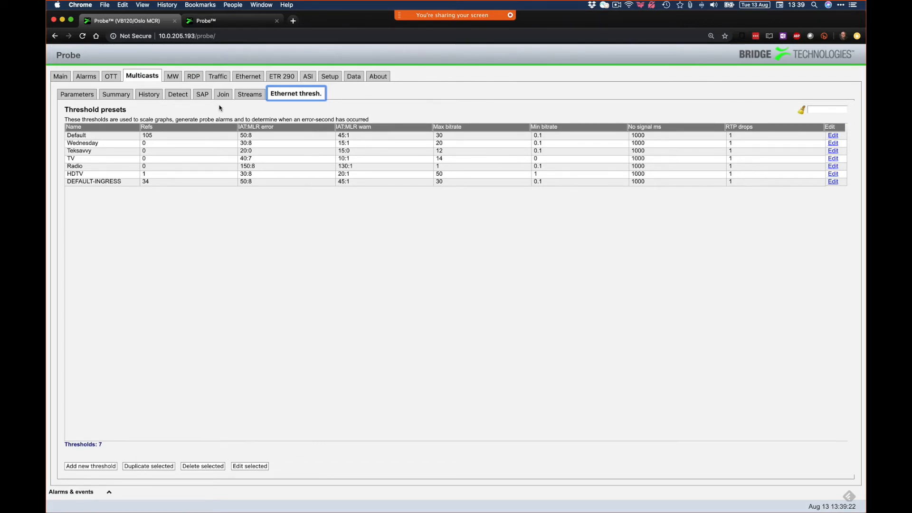
# View the media window overview for Page 1 Scandinavian and inspect individual intervals in the streams' IAT:MLR history graphs
pyautogui.click(174, 77)
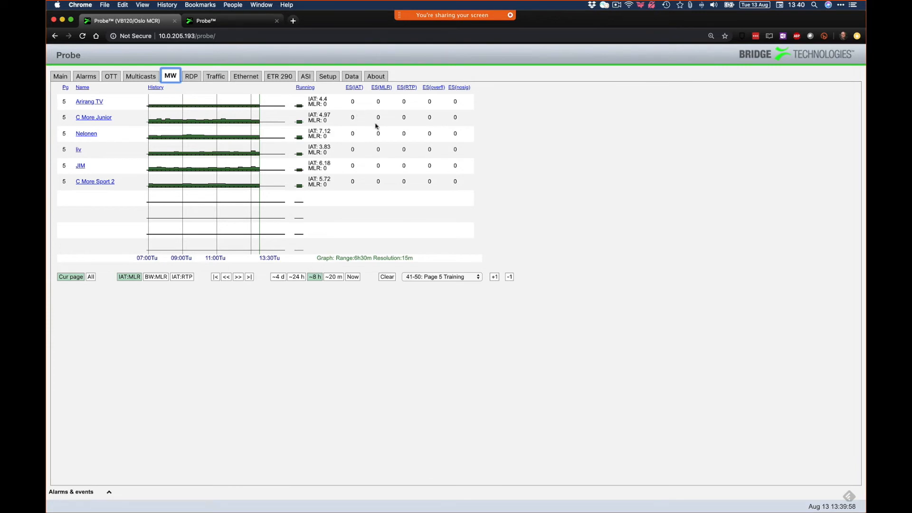
pyautogui.click(450, 277)
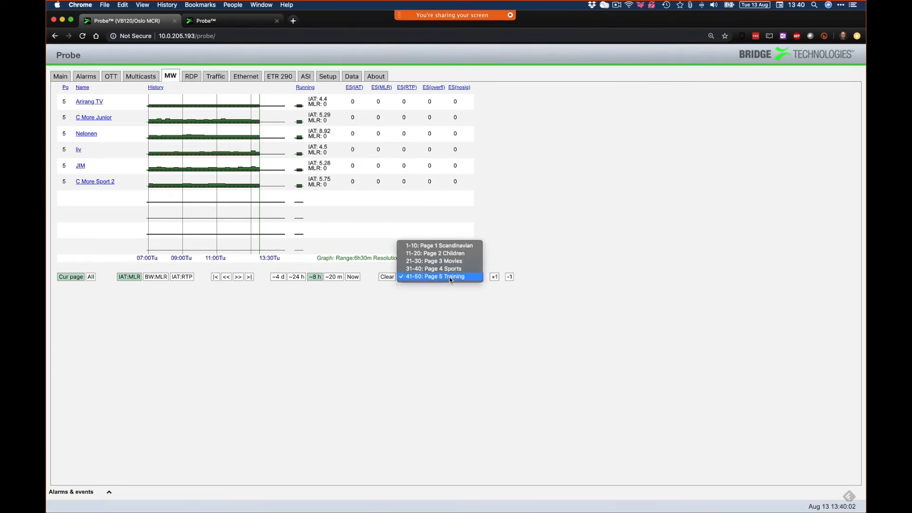
pyautogui.click(285, 78)
pyautogui.click(285, 77)
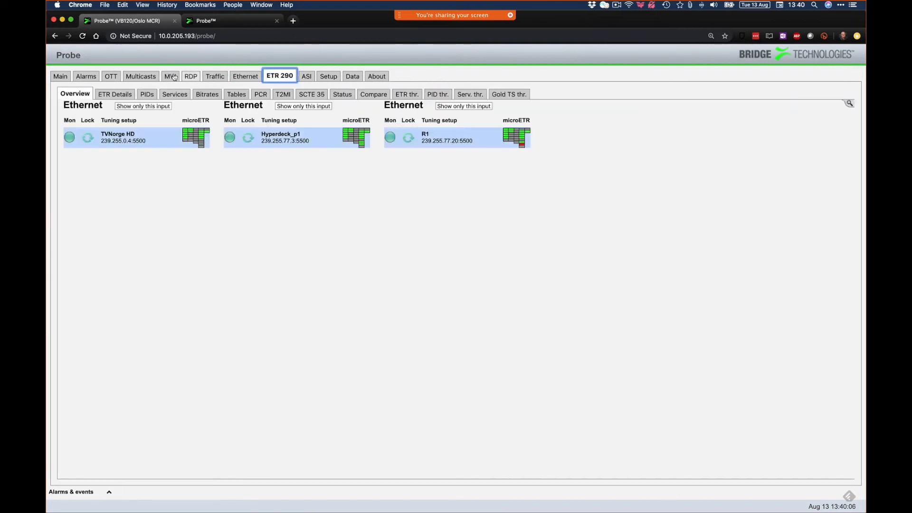
pyautogui.click(180, 80)
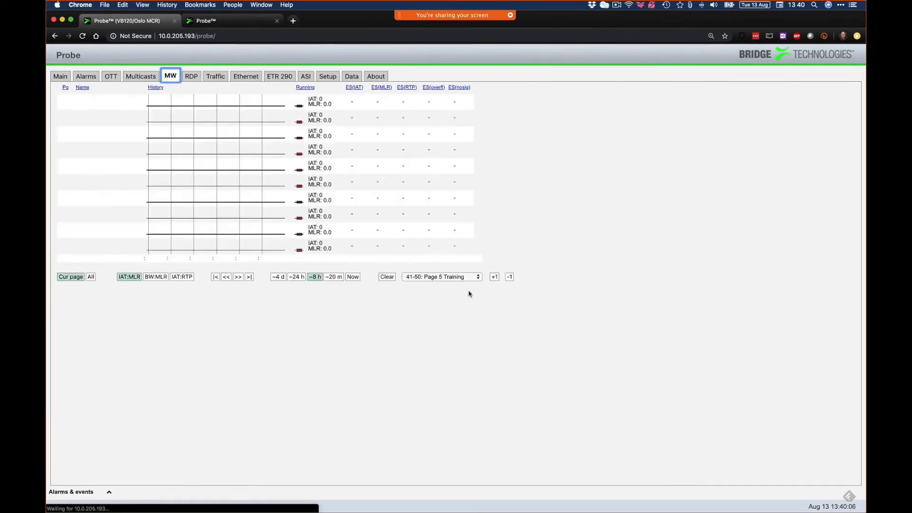
pyautogui.click(449, 275)
pyautogui.click(459, 246)
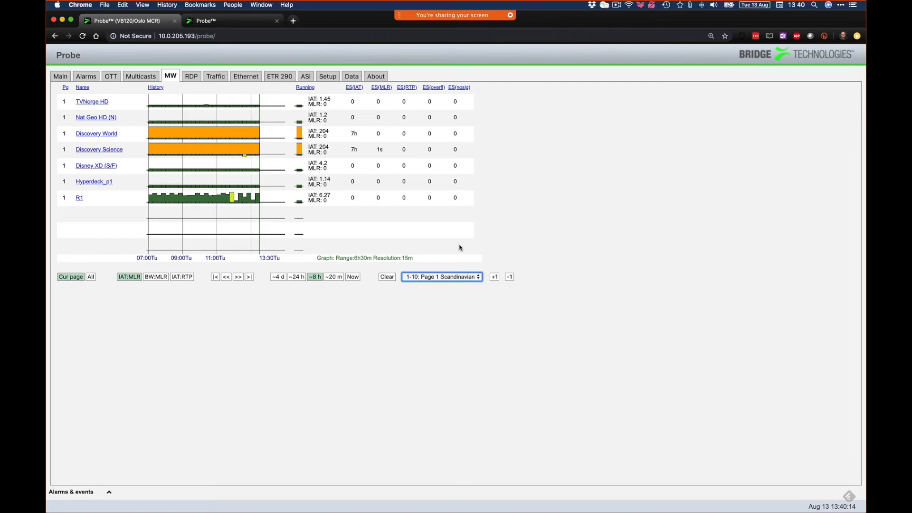
pyautogui.moveTo(231, 203)
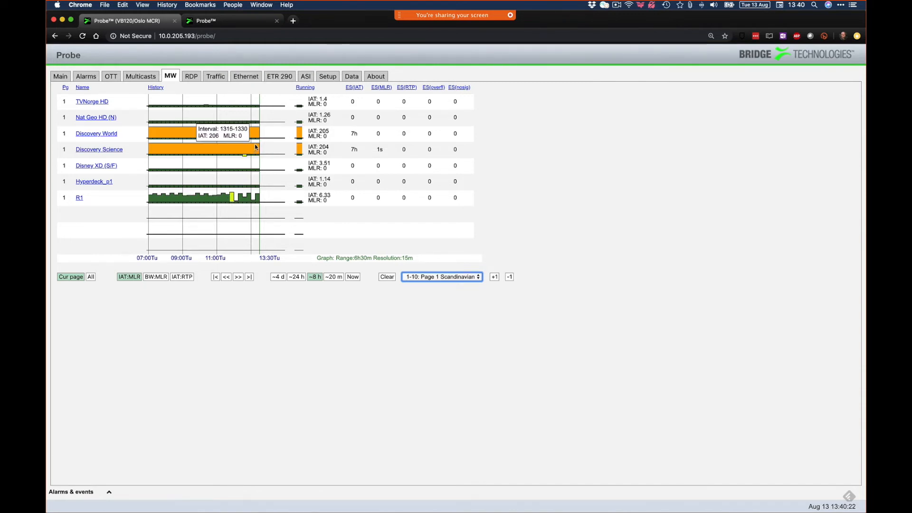
# Show the Page 1 Scandinavian history over about 4 days, compare the BW:MLR and IAT:RTP graphs, and inspect R1's intervals
pyautogui.click(279, 277)
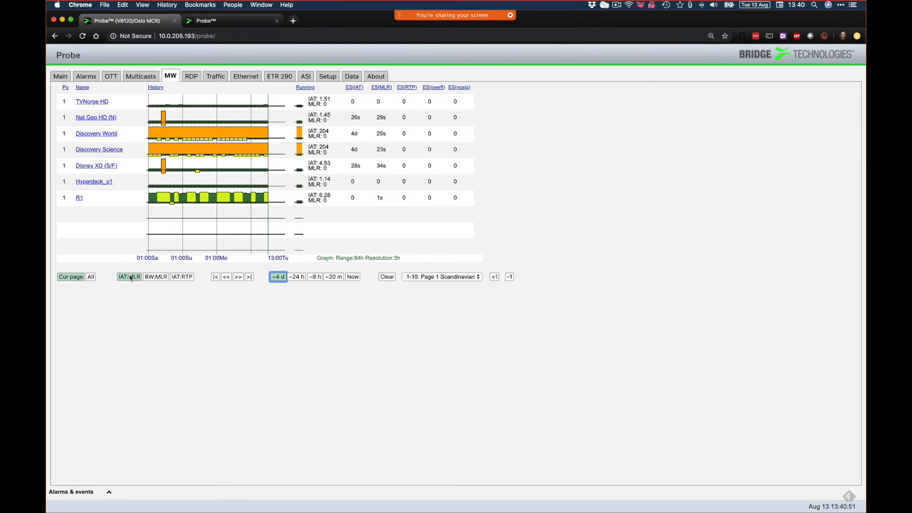
pyautogui.click(159, 277)
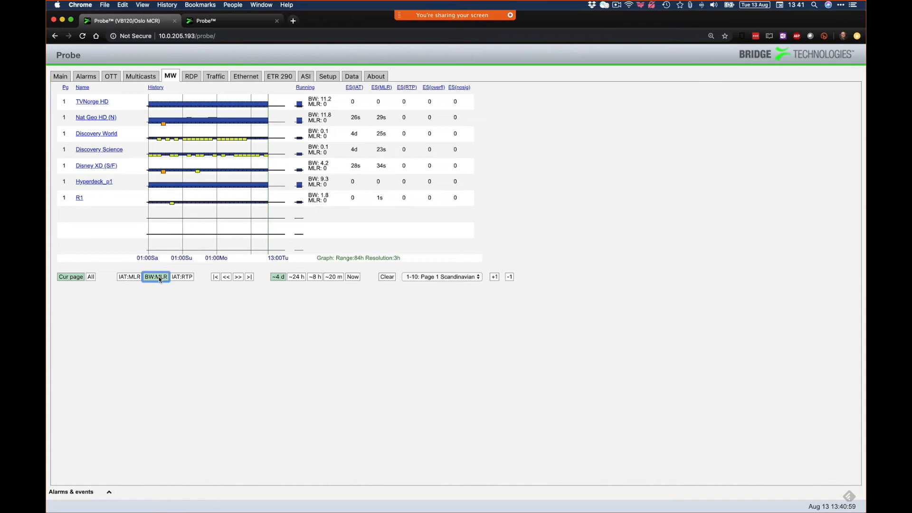
pyautogui.click(184, 277)
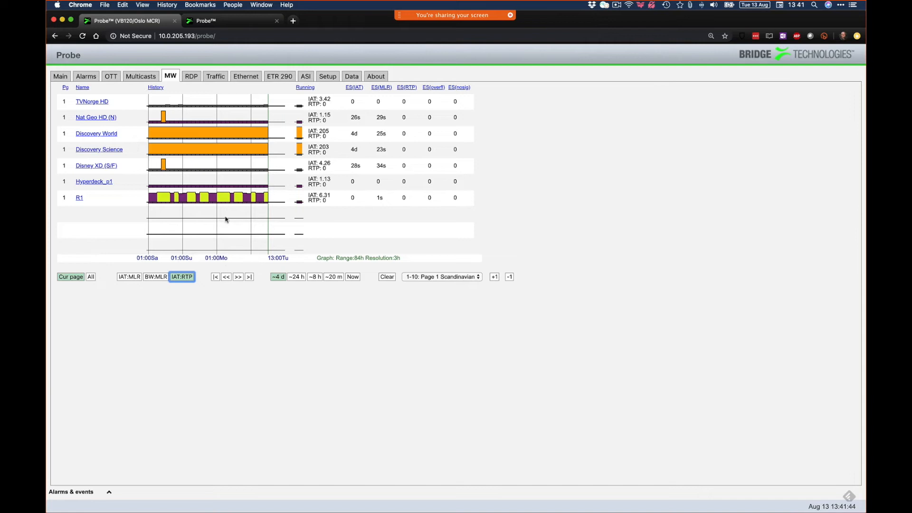
pyautogui.moveTo(223, 196)
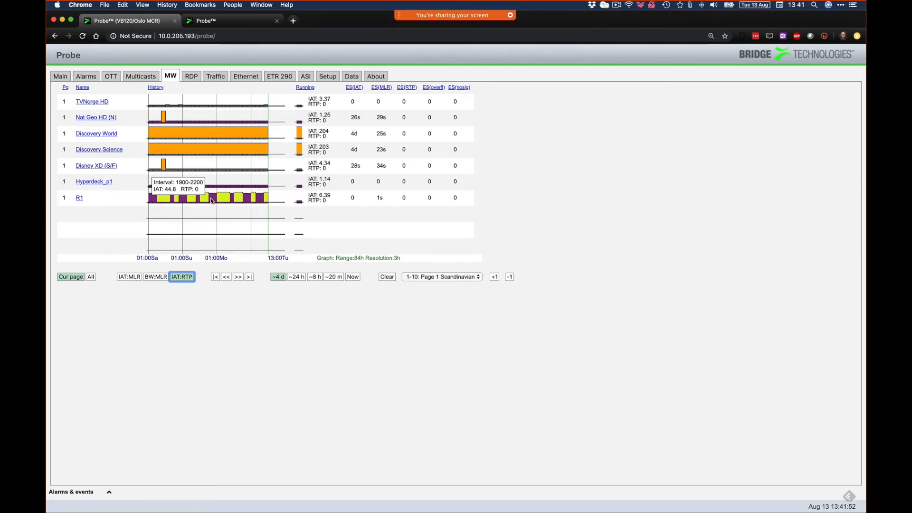
# View R1's individual media window with the IAT:RTP graph, moving the window clear of the header, and close it
pyautogui.click(79, 198)
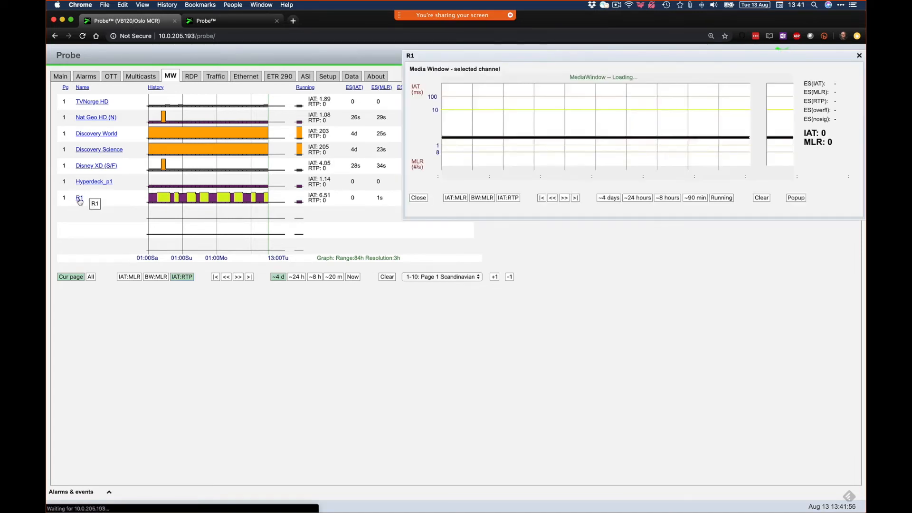
pyautogui.click(508, 197)
pyautogui.moveTo(589, 92); pyautogui.dragTo(448, 166)
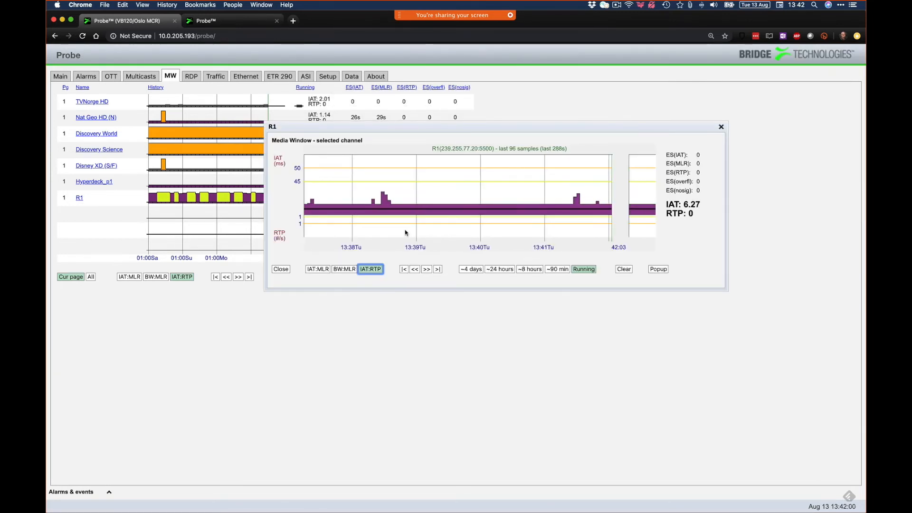
pyautogui.click(720, 127)
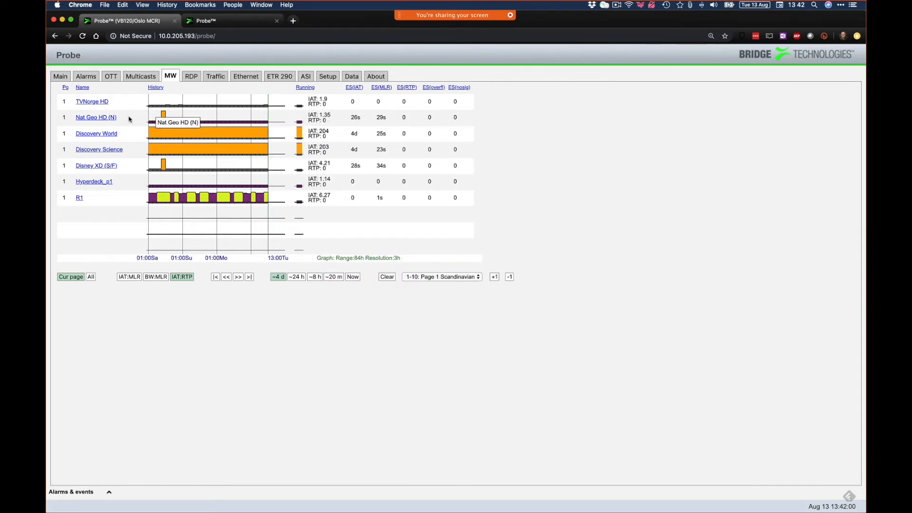
# View TVNorge HD's individual media window with the IAT:RTP graph, and close it
pyautogui.click(98, 102)
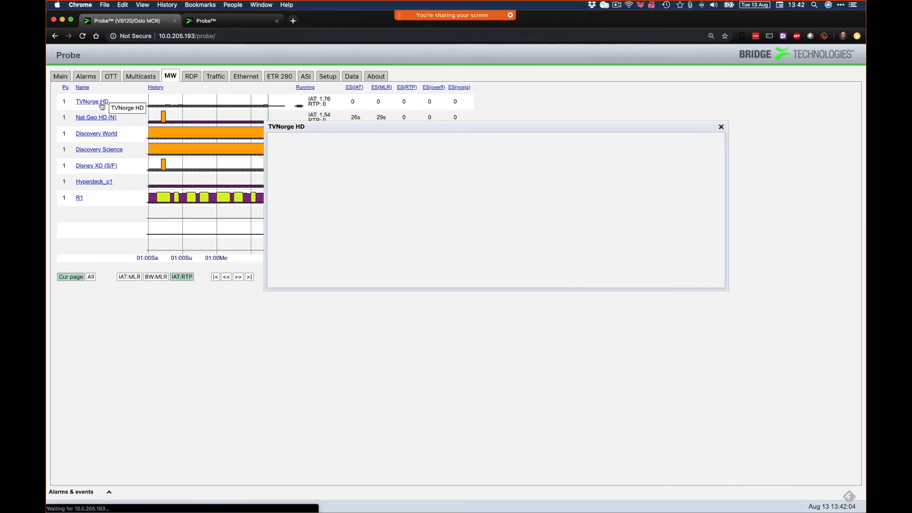
pyautogui.click(370, 269)
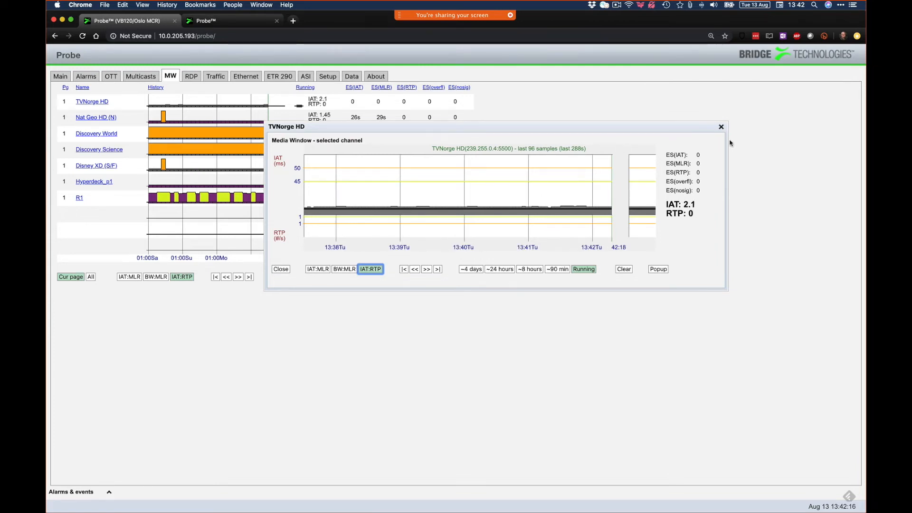
pyautogui.click(721, 127)
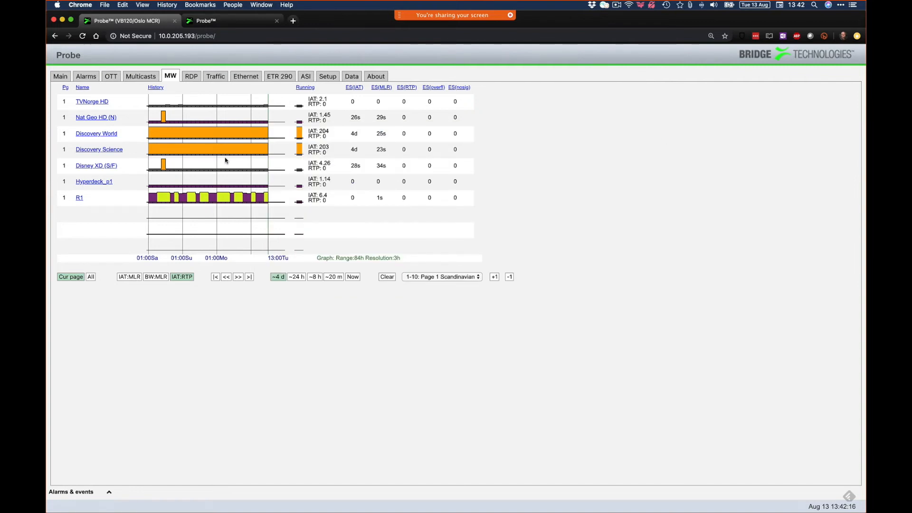
# Show the media window overview for Page 5 Training and switch its history graphs to IAT:MLR
pyautogui.press('super+equal')
pyautogui.press('super+equal')
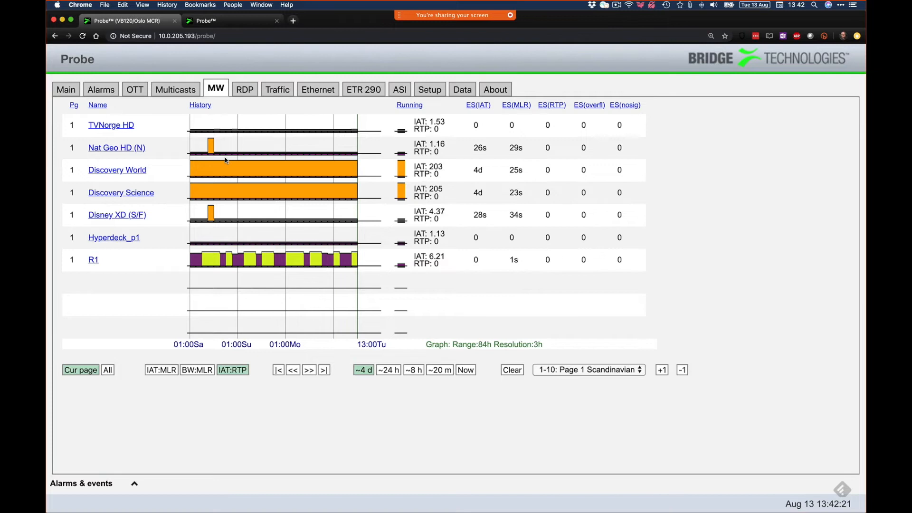
pyautogui.press('super+minus')
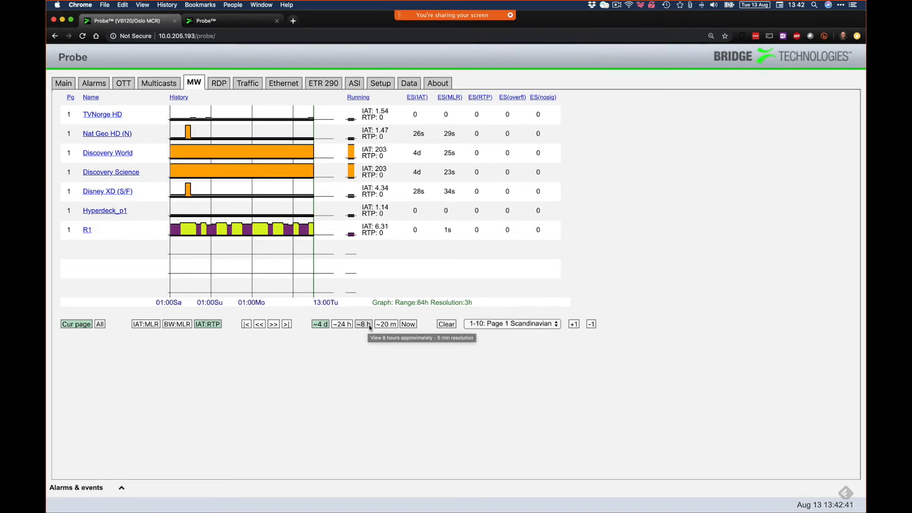
pyautogui.click(493, 325)
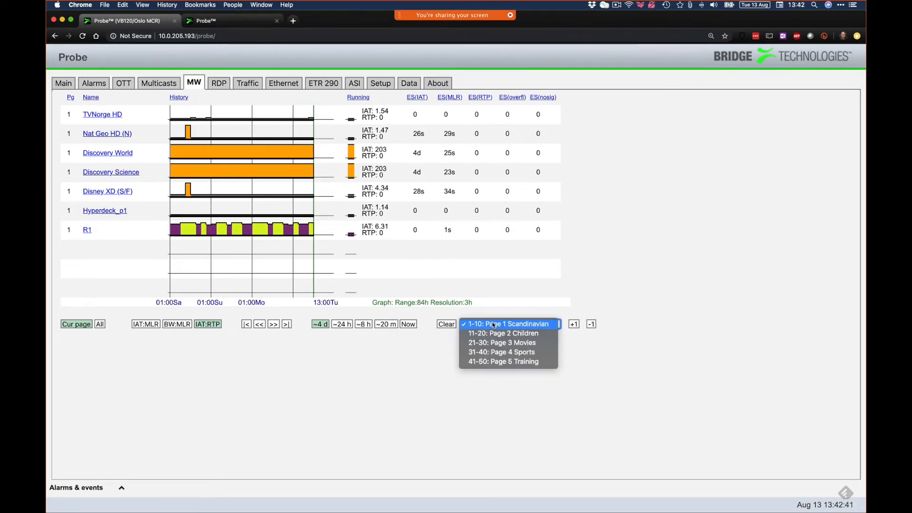
pyautogui.click(503, 362)
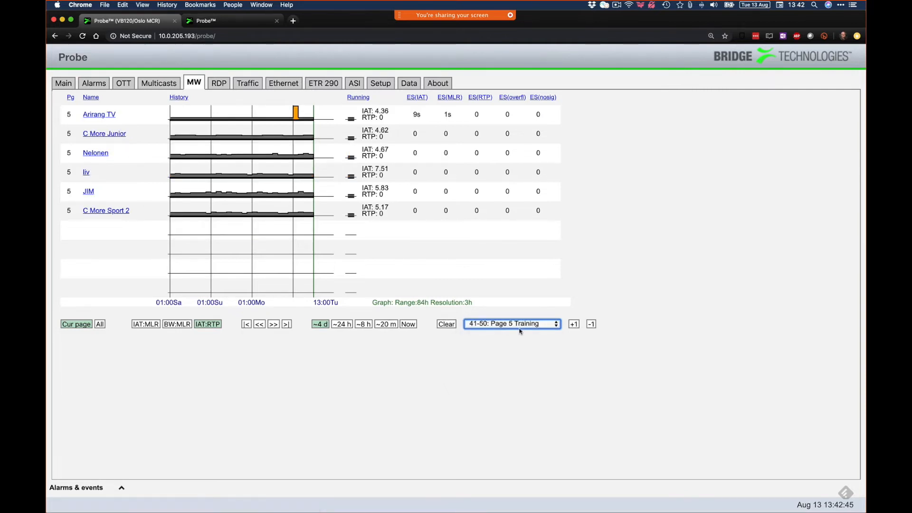
pyautogui.click(147, 325)
# Return to Page 1 Scandinavian and inspect history intervals of the Discovery channels, Nat Geo HD (N) and Disney XD (S/F)
pyautogui.click(494, 324)
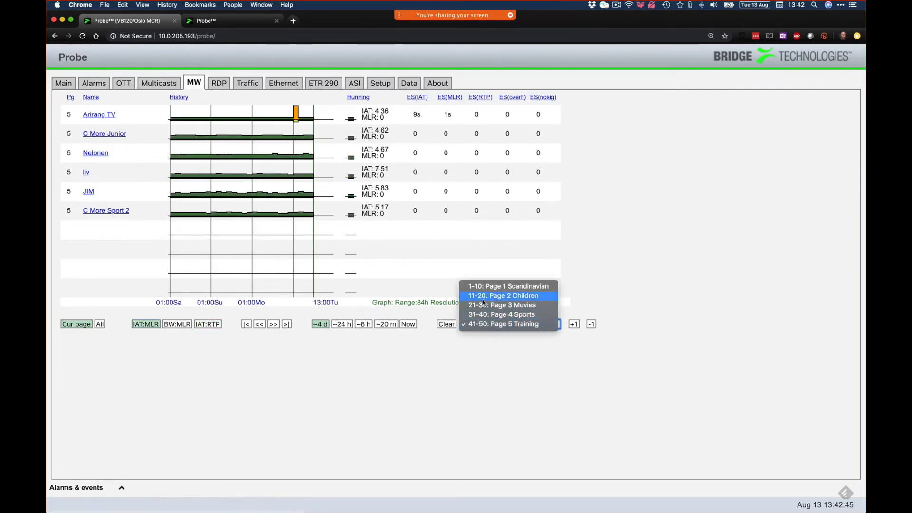
pyautogui.click(483, 284)
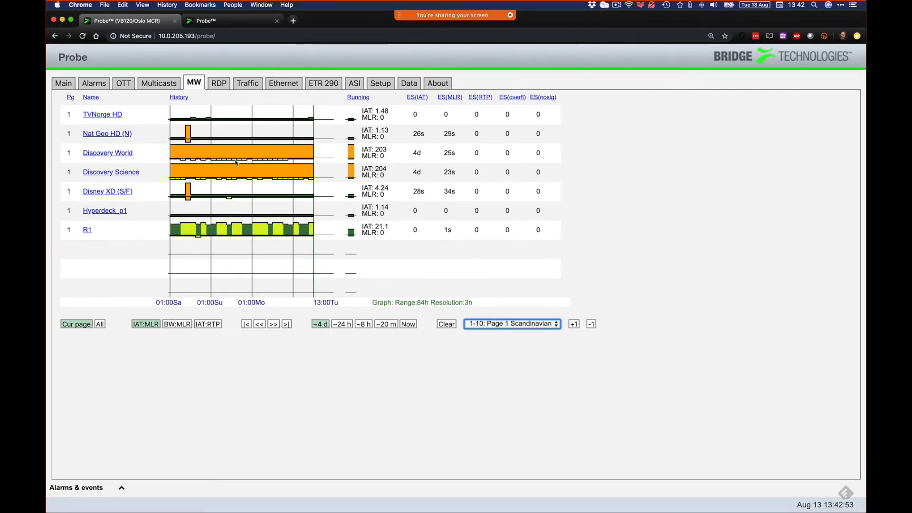
pyautogui.moveTo(273, 163)
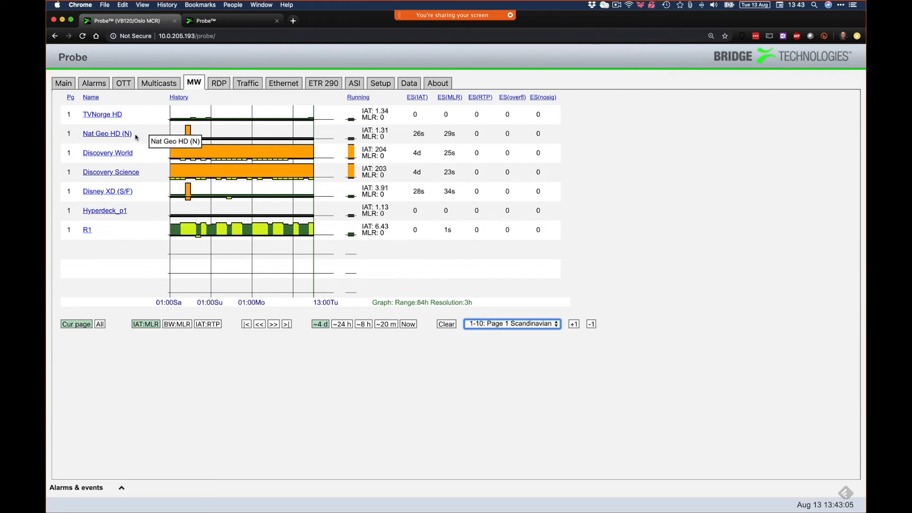
pyautogui.moveTo(189, 132)
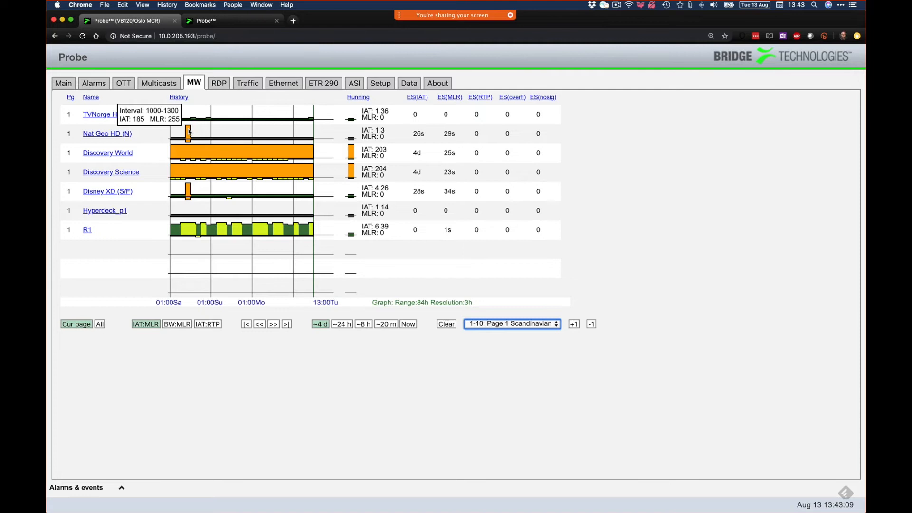
pyautogui.moveTo(189, 190)
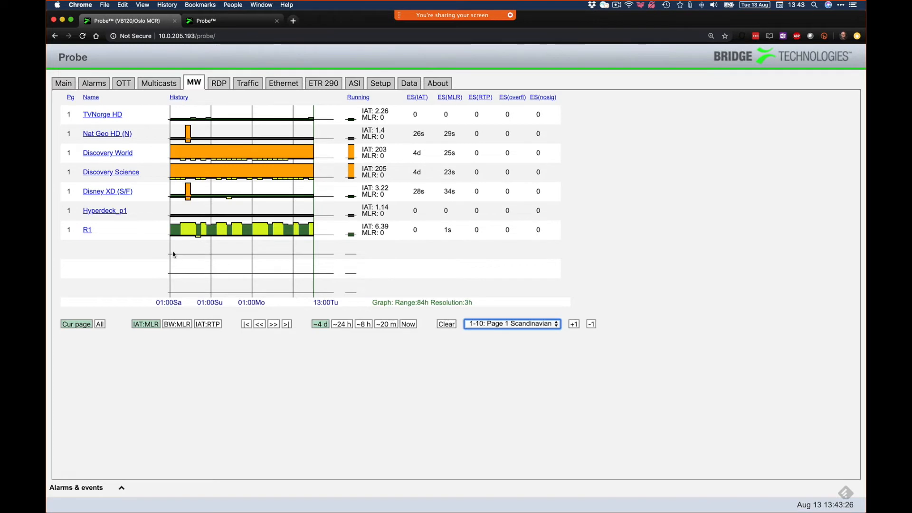
# Show the streams from all pages, inspect BBC Earth HD's orange history interval, and look through the rest of the list
pyautogui.click(100, 324)
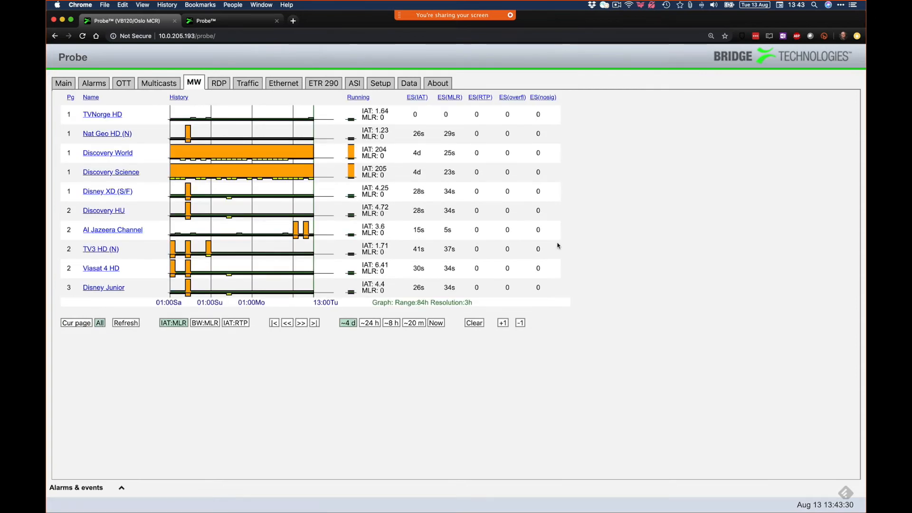
pyautogui.scroll(-3, 559, 244)
pyautogui.moveTo(563, 184); pyautogui.dragTo(561, 264)
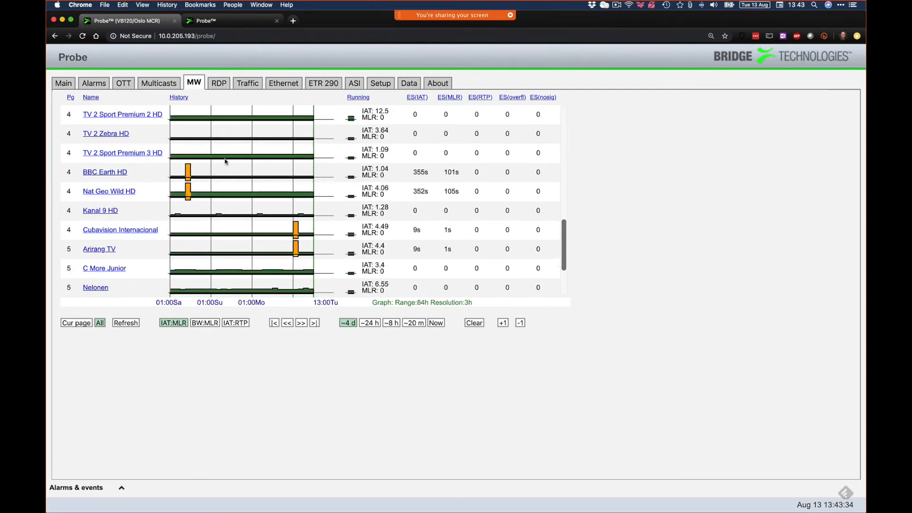
pyautogui.moveTo(187, 172)
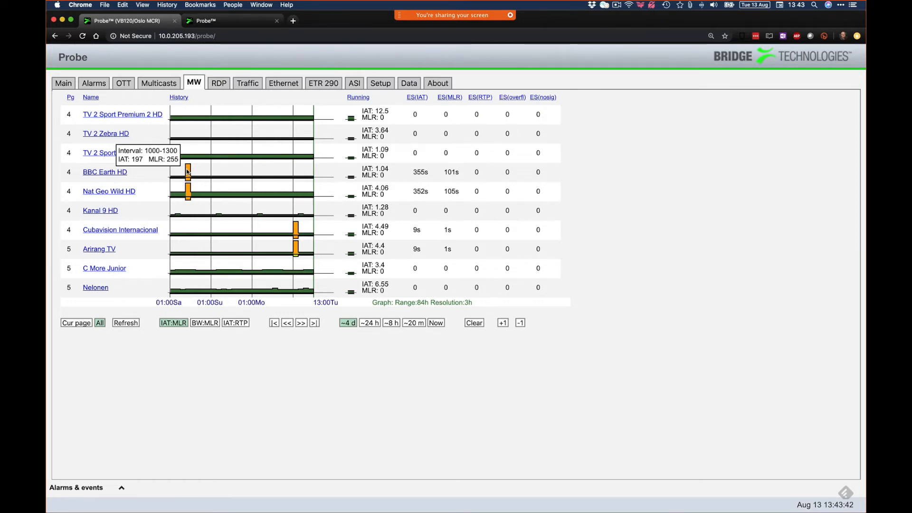
pyautogui.scroll(1, 563, 226)
pyautogui.scroll(-5, 563, 235)
pyautogui.moveTo(563, 244); pyautogui.dragTo(561, 118)
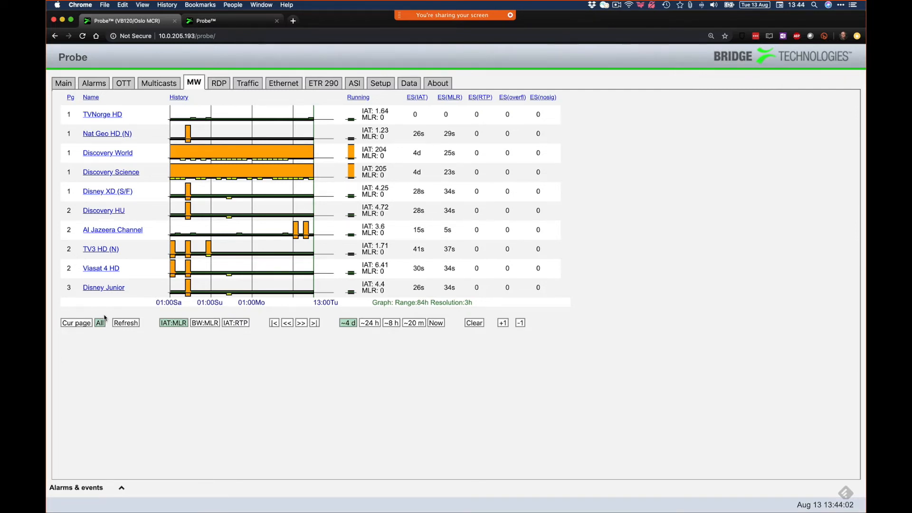
# Limit the overview to the current page, check the thresholds behind the running graphs, and examine R1's running IAT value
pyautogui.click(76, 323)
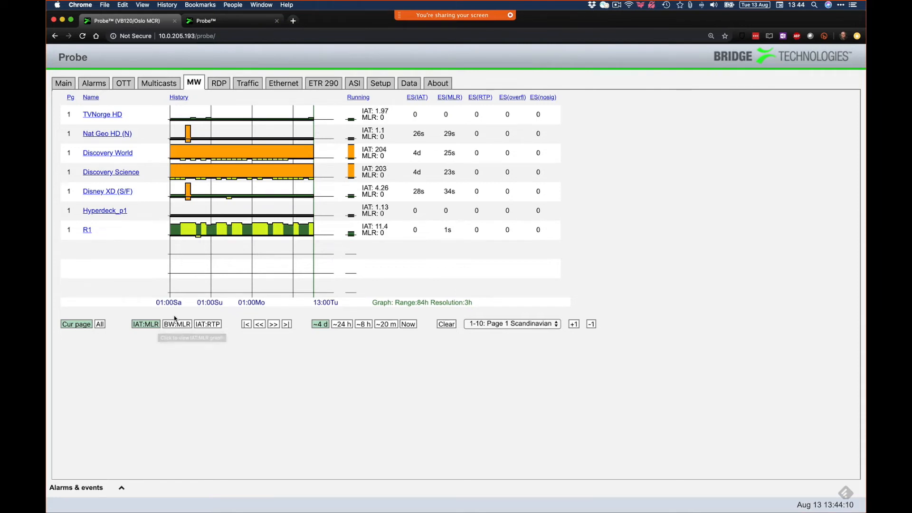
pyautogui.moveTo(351, 122)
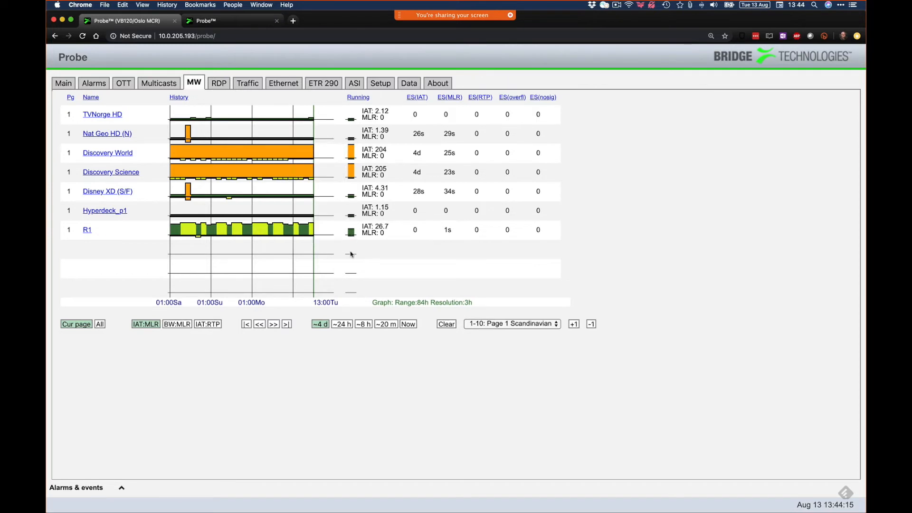
pyautogui.moveTo(351, 232)
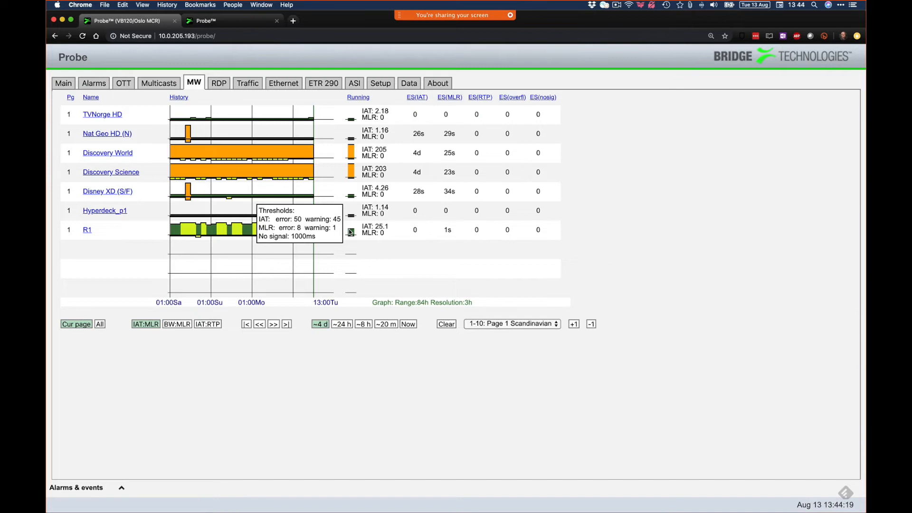
pyautogui.moveTo(362, 227); pyautogui.dragTo(387, 226)
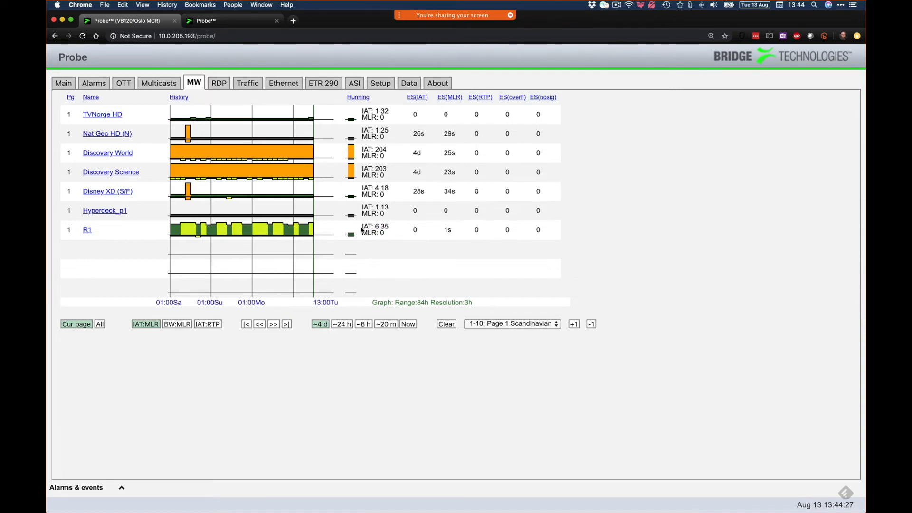
pyautogui.moveTo(363, 227); pyautogui.dragTo(390, 229)
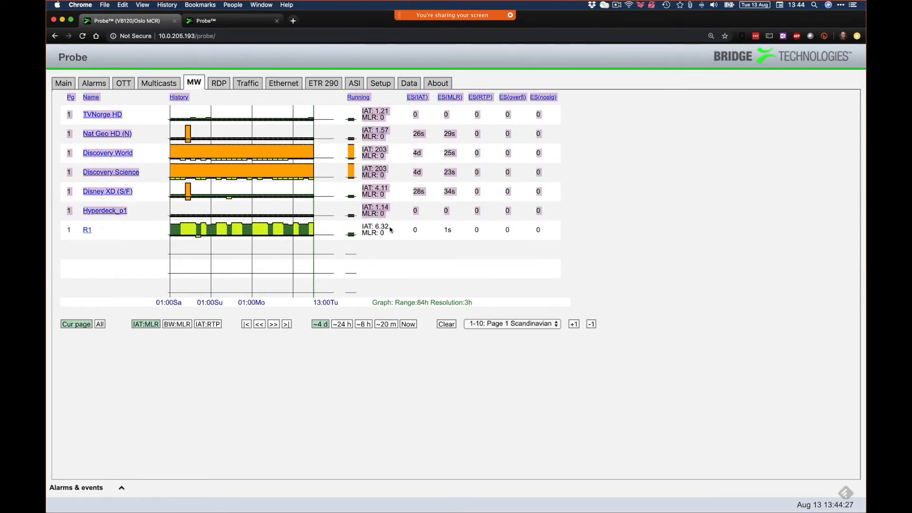
pyautogui.click(389, 229)
pyautogui.doubleClick(388, 227)
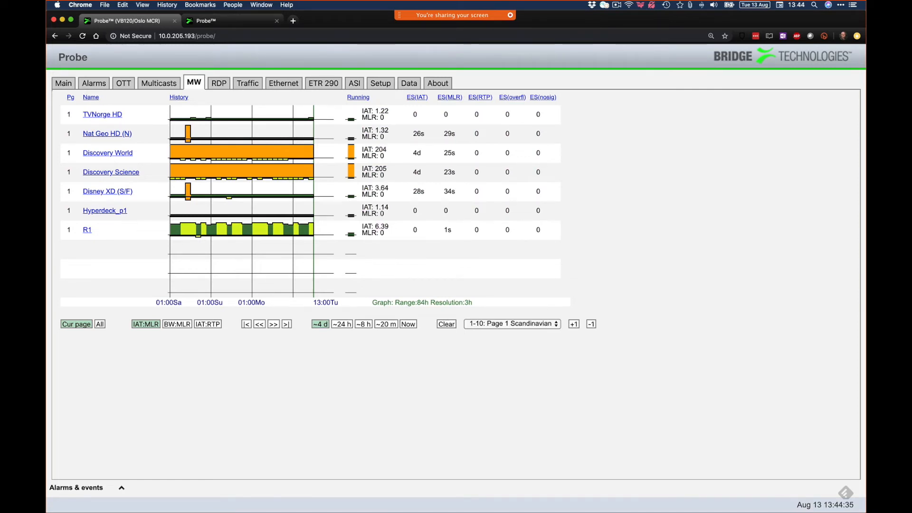
# View R1's individual media window, compare its running and ~90 min IAT:MLR graphs, and examine the threshold levels
pyautogui.click(88, 230)
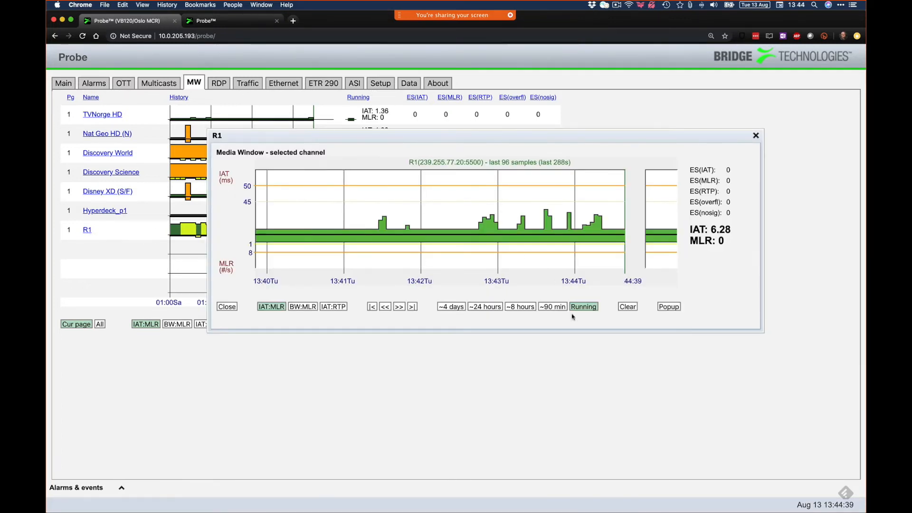
pyautogui.click(553, 307)
pyautogui.click(583, 307)
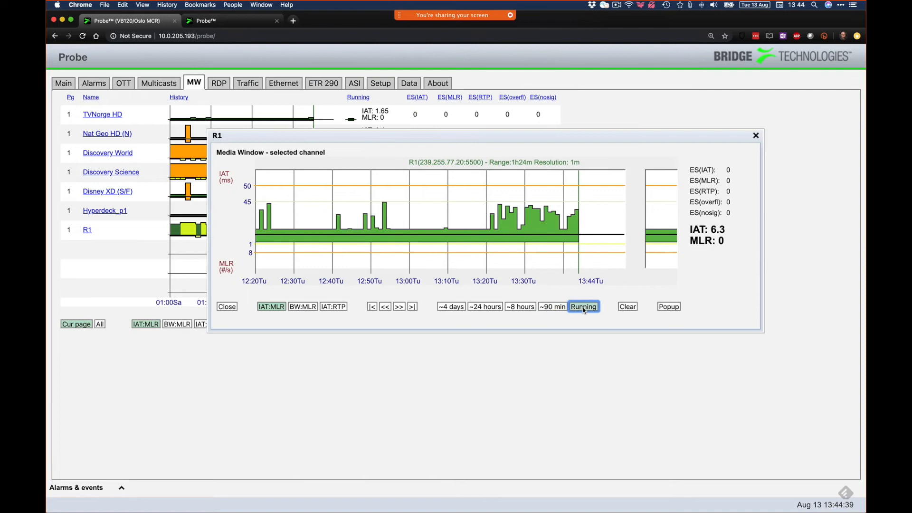
pyautogui.moveTo(513, 228)
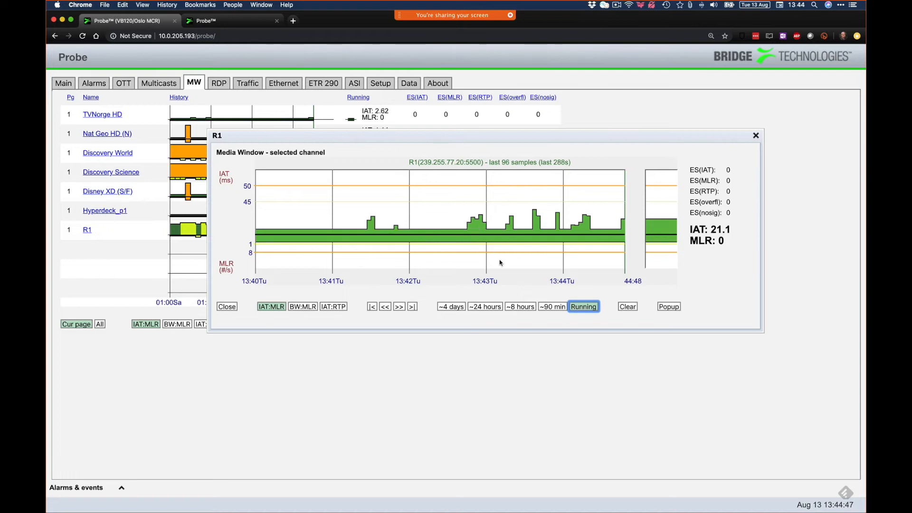
pyautogui.click(551, 307)
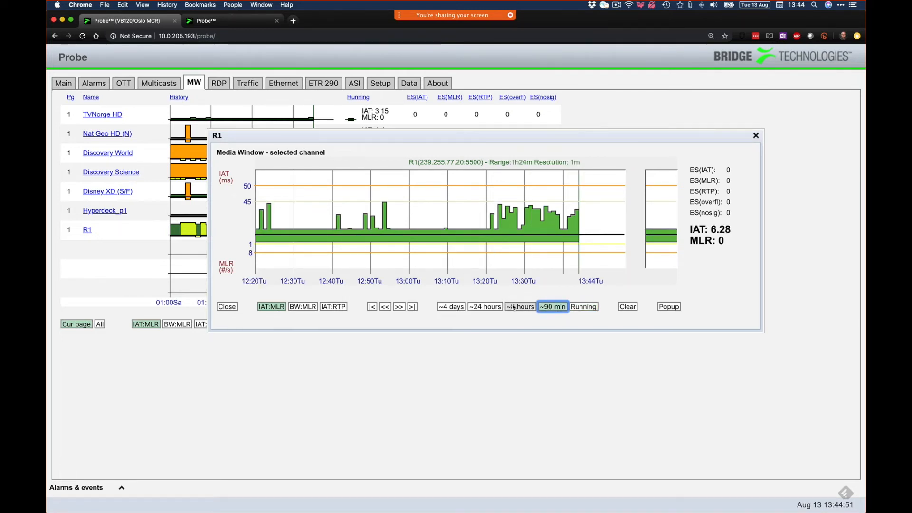
pyautogui.doubleClick(248, 202)
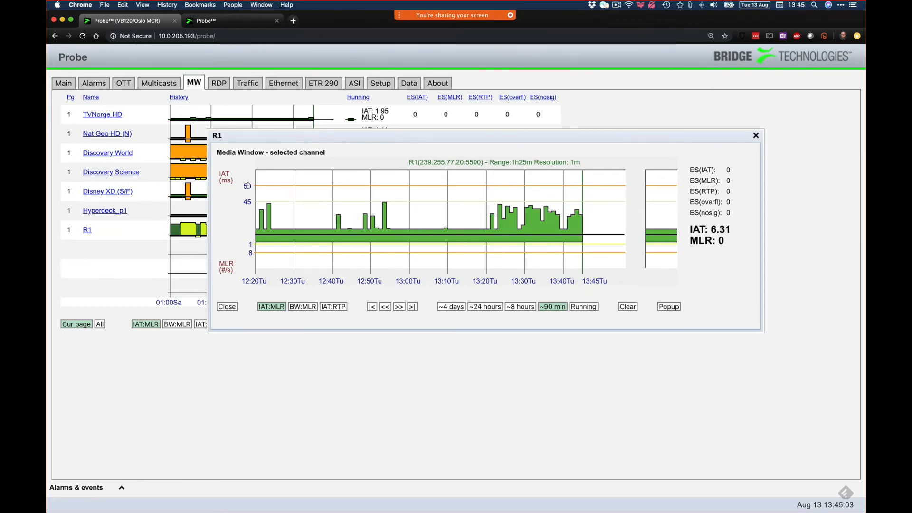
pyautogui.moveTo(247, 185); pyautogui.dragTo(256, 192)
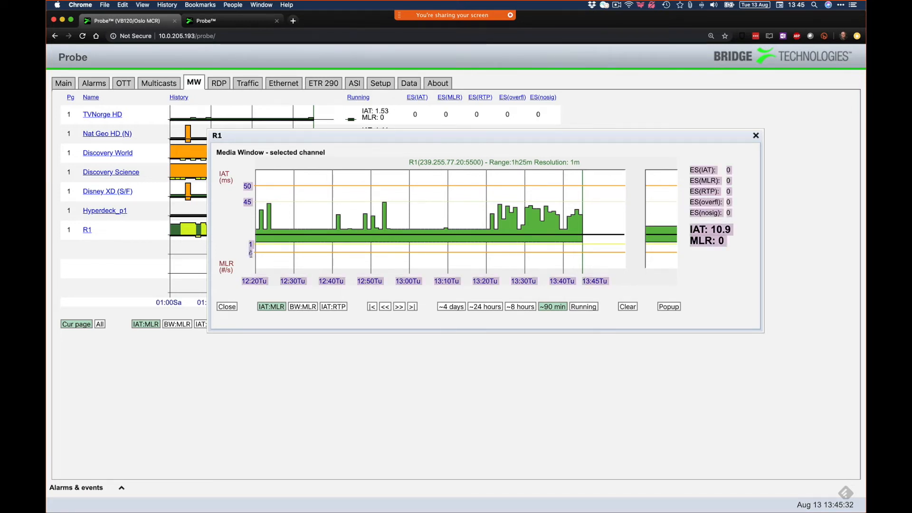
# View R1's IAT:MLR history over about 8 hours and about 24 hours, inspecting the yellow intervals and the running IAT value
pyautogui.click(521, 307)
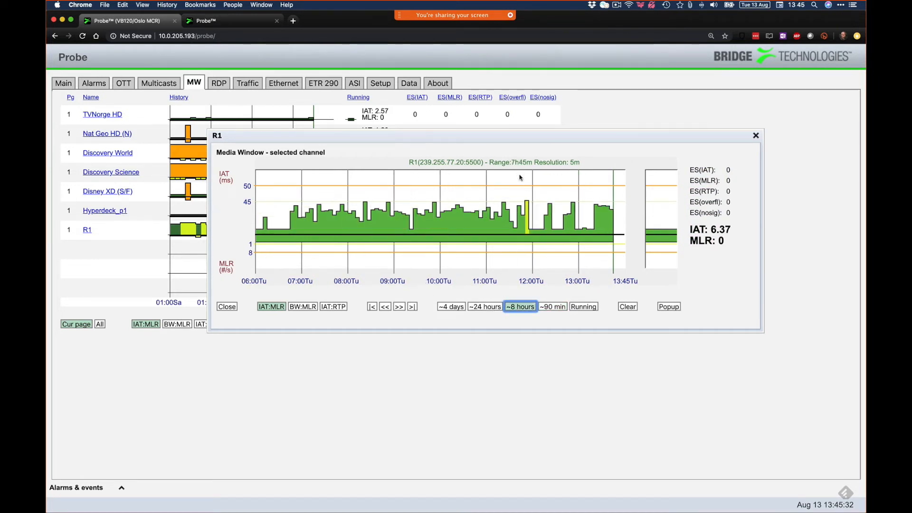
pyautogui.moveTo(528, 203)
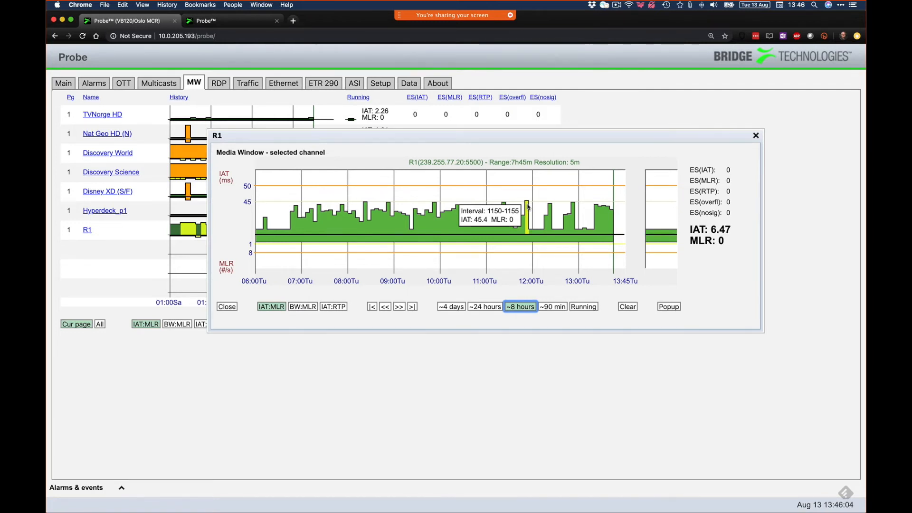
pyautogui.click(486, 307)
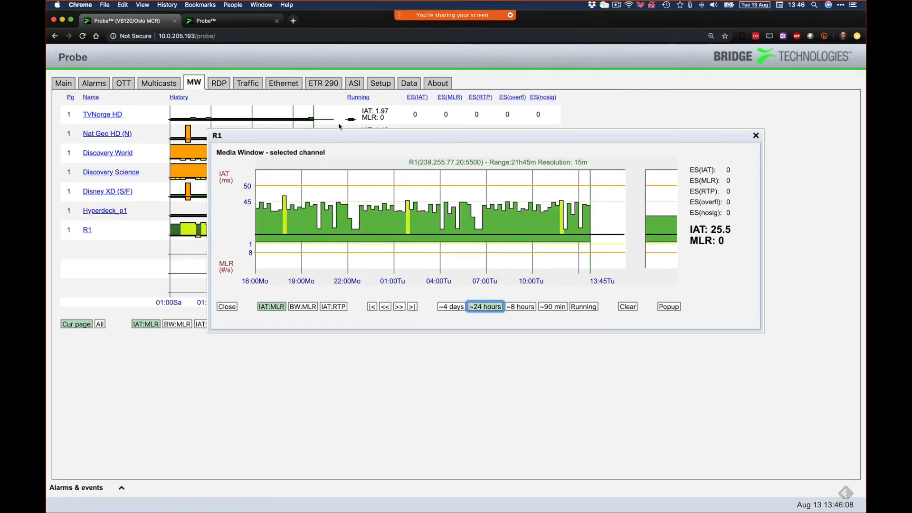
pyautogui.moveTo(406, 228)
pyautogui.moveTo(286, 218)
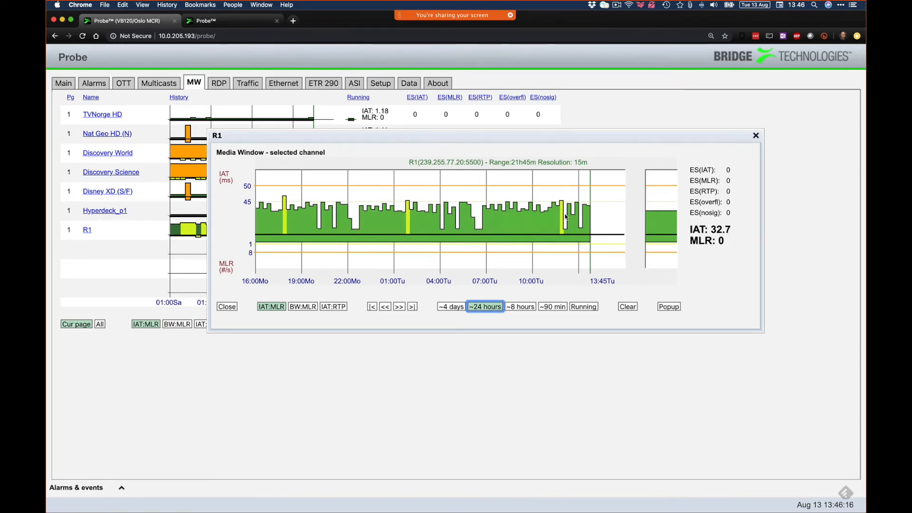
pyautogui.moveTo(486, 233)
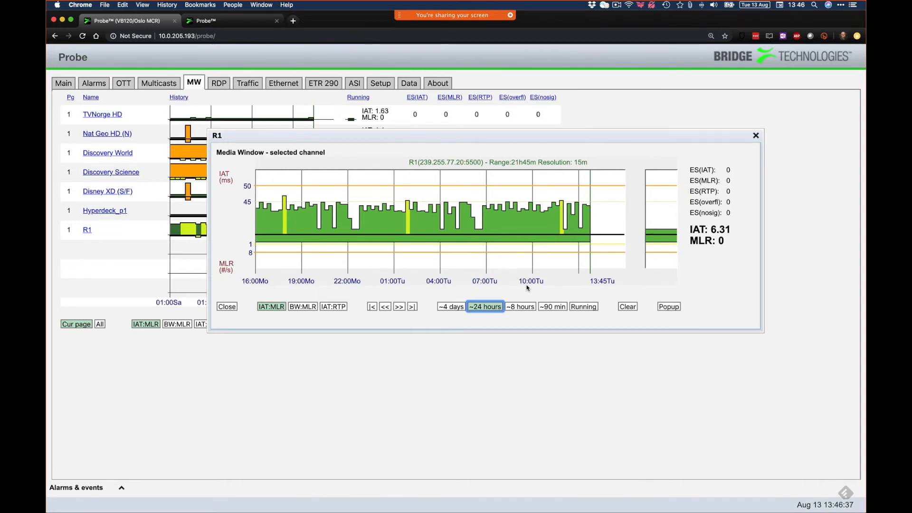
pyautogui.moveTo(659, 225)
pyautogui.moveTo(730, 229); pyautogui.dragTo(721, 228)
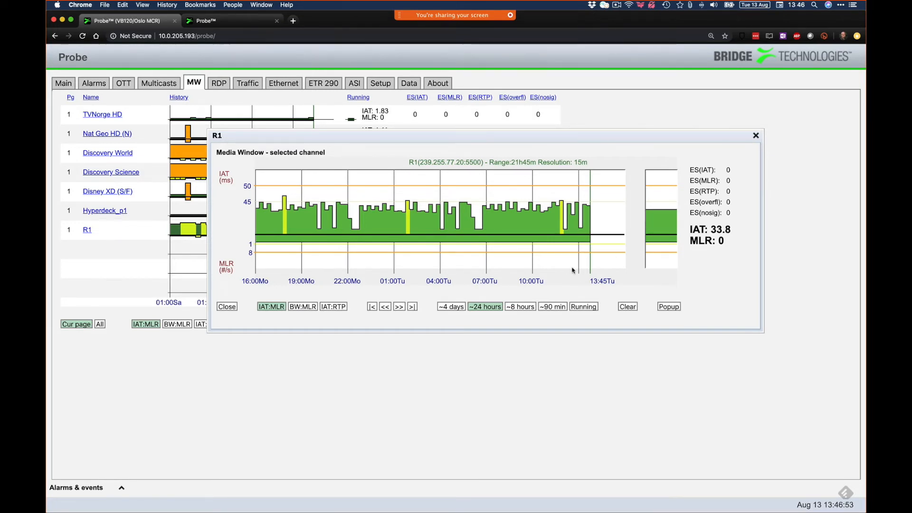
# Compare R1's history across the ~8 hours, ~90 min and ~24 hours ranges, ending on the ~4 days range
pyautogui.click(451, 309)
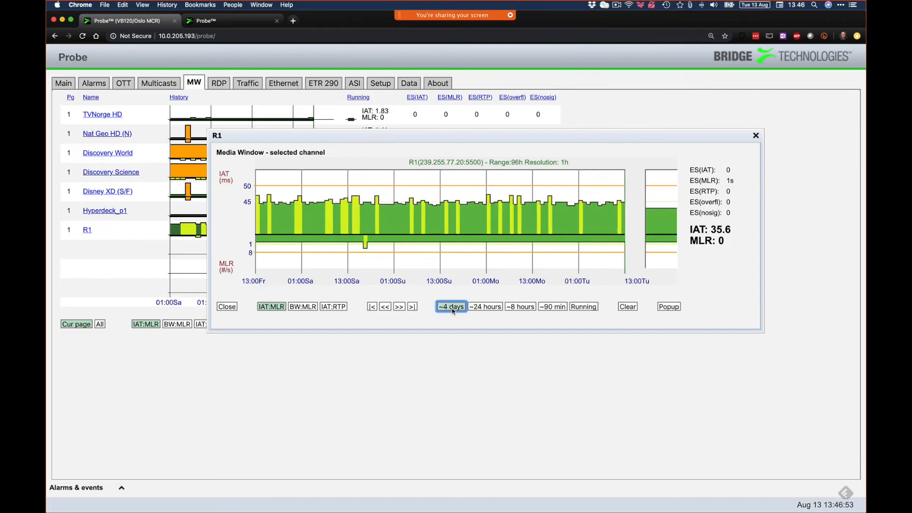
pyautogui.click(522, 309)
pyautogui.click(552, 306)
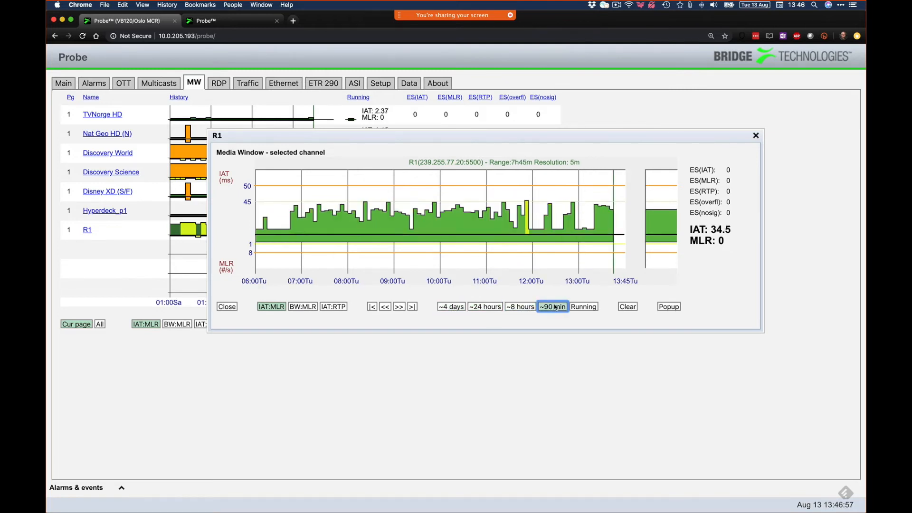
pyautogui.click(483, 308)
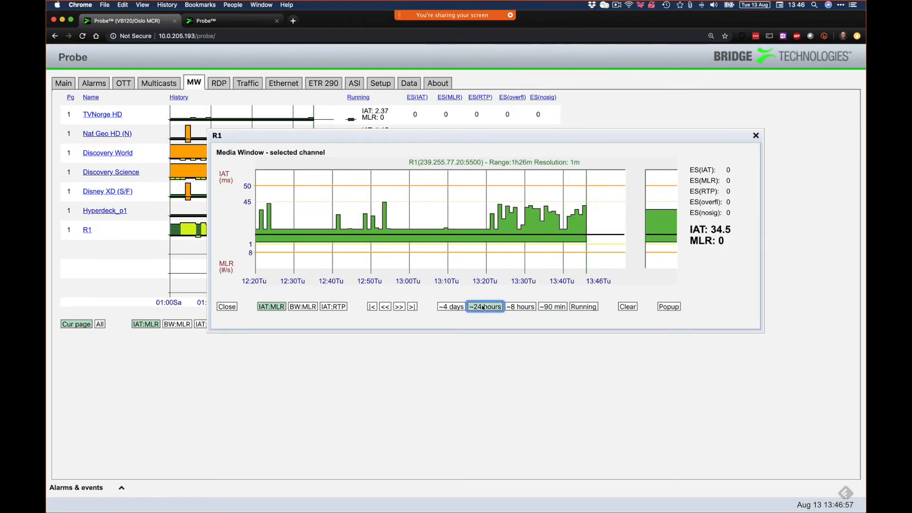
pyautogui.click(451, 307)
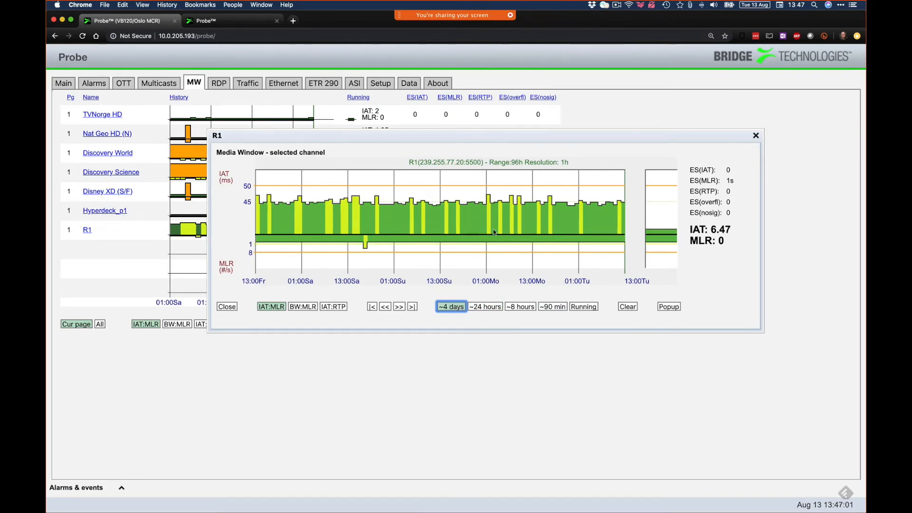
# Drill down from R1's ~4 days history into the yellow interval around 20:00 Saturday, ending on the ~90 min range to inspect the 2053-2054 peak
pyautogui.moveTo(377, 205)
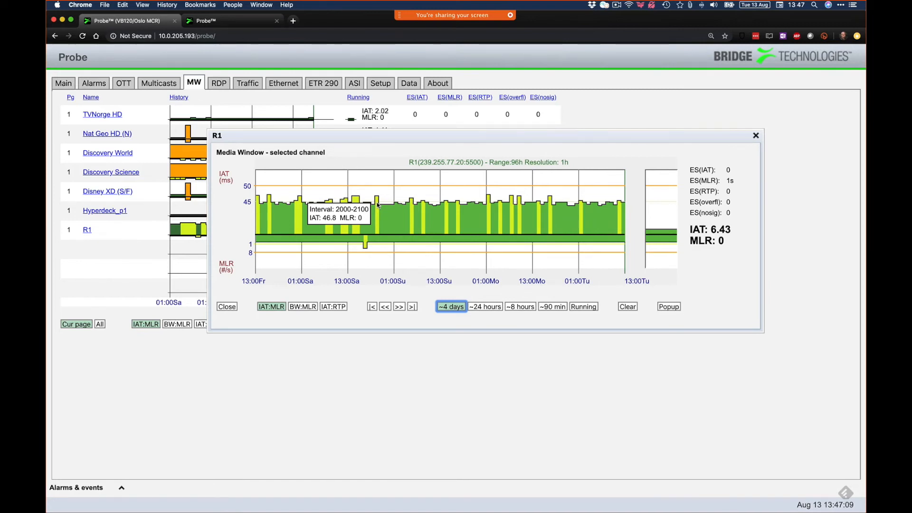
pyautogui.click(378, 205)
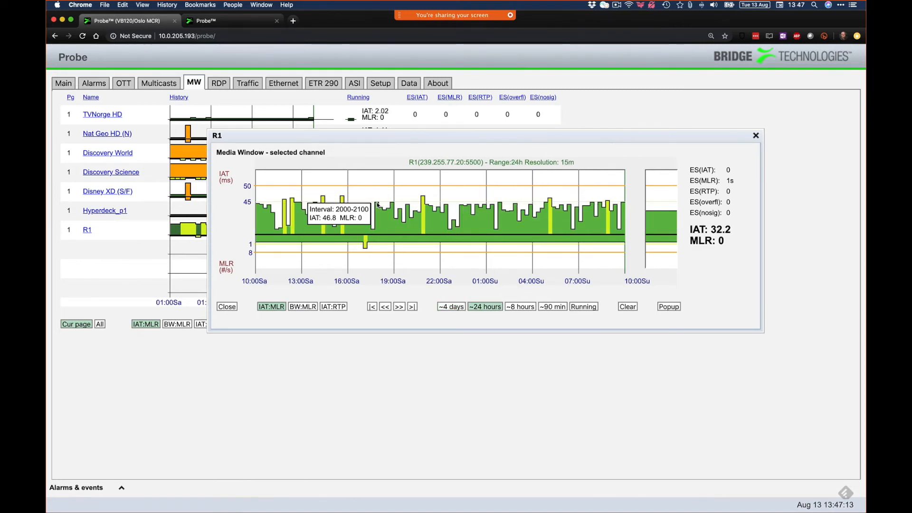
pyautogui.click(421, 213)
pyautogui.moveTo(424, 217)
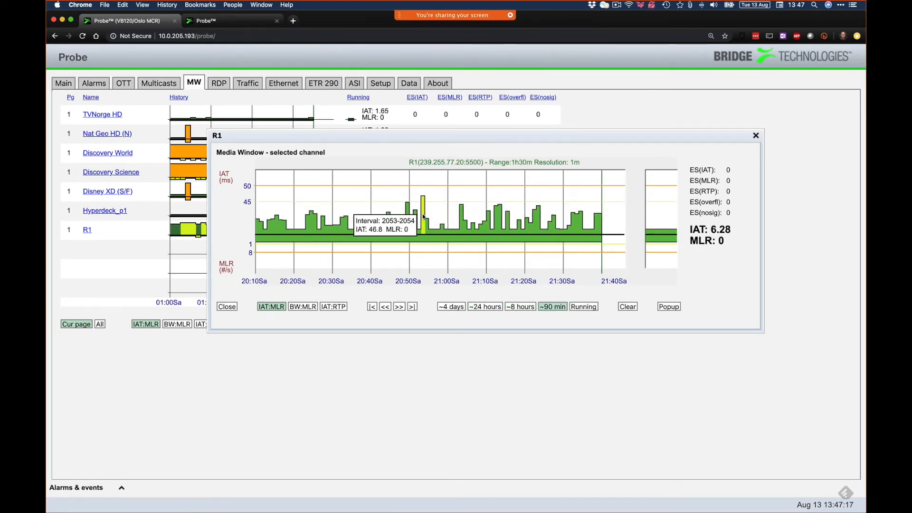
pyautogui.click(423, 217)
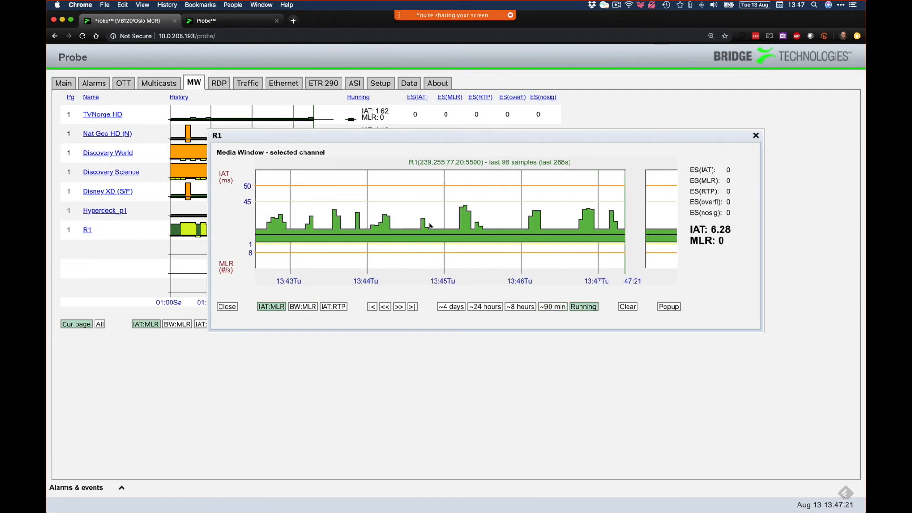
pyautogui.click(552, 306)
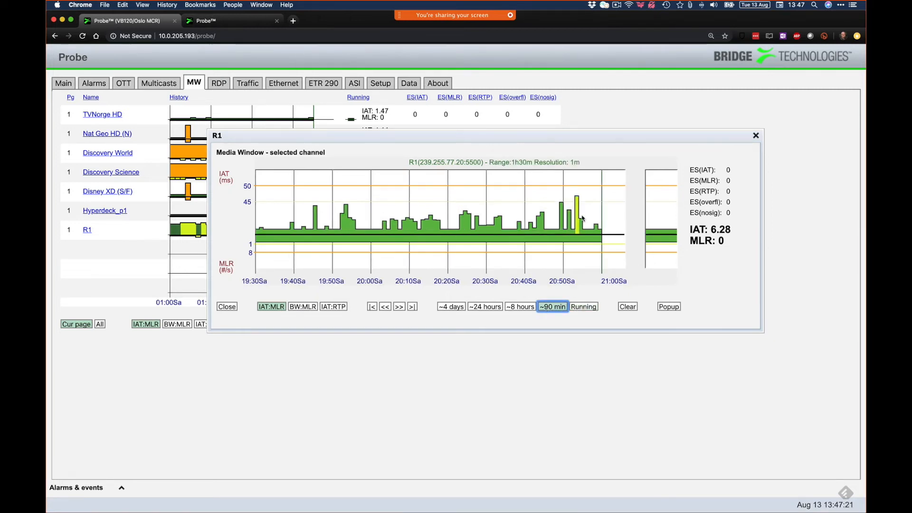
pyautogui.moveTo(578, 218)
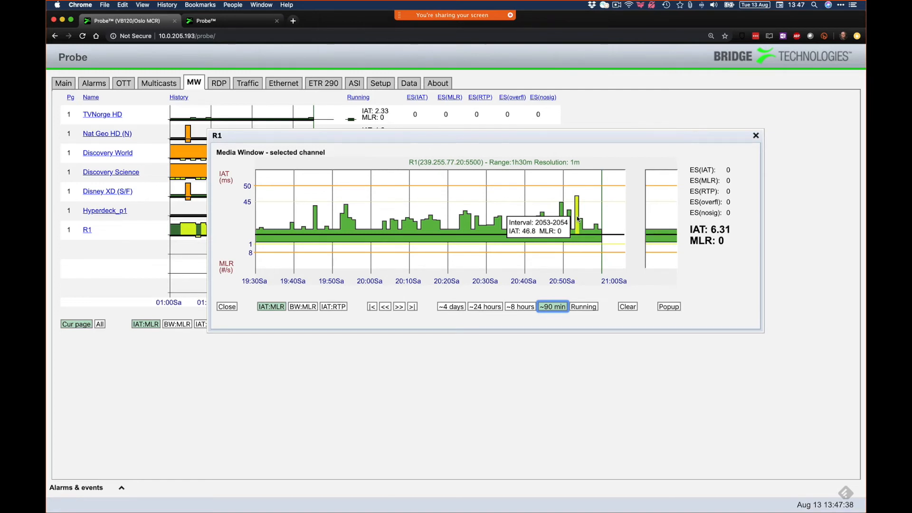
# Detach R1's media window into a separate popup, enlarge it to show the whole graph and controls, and close the embedded R1 window
pyautogui.click(669, 307)
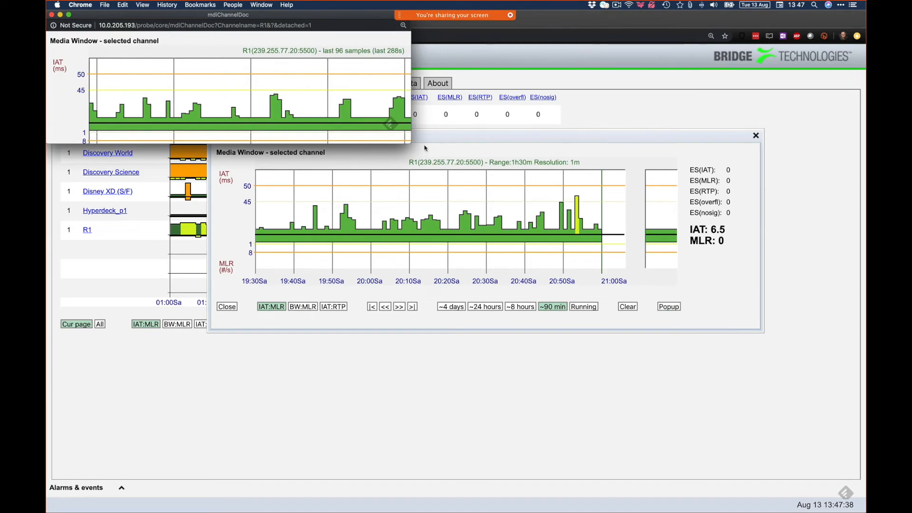
pyautogui.moveTo(410, 142); pyautogui.dragTo(597, 216)
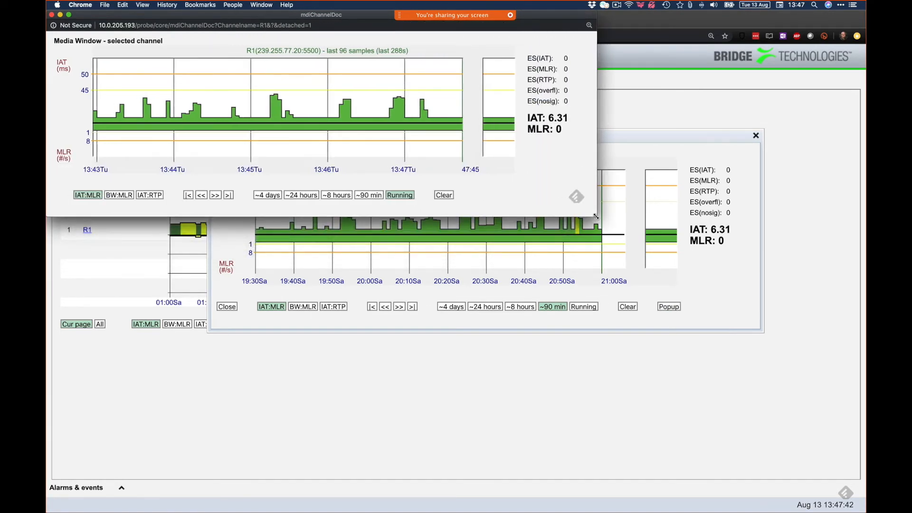
pyautogui.click(638, 142)
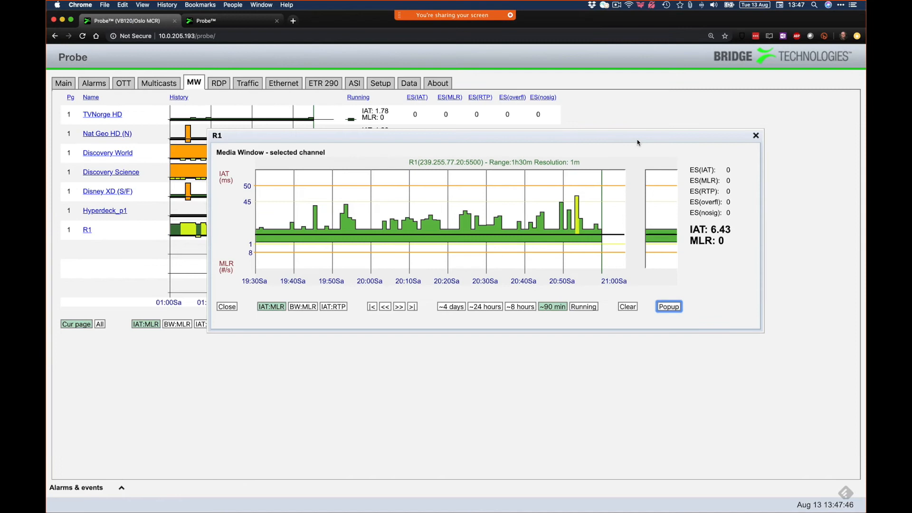
pyautogui.click(755, 136)
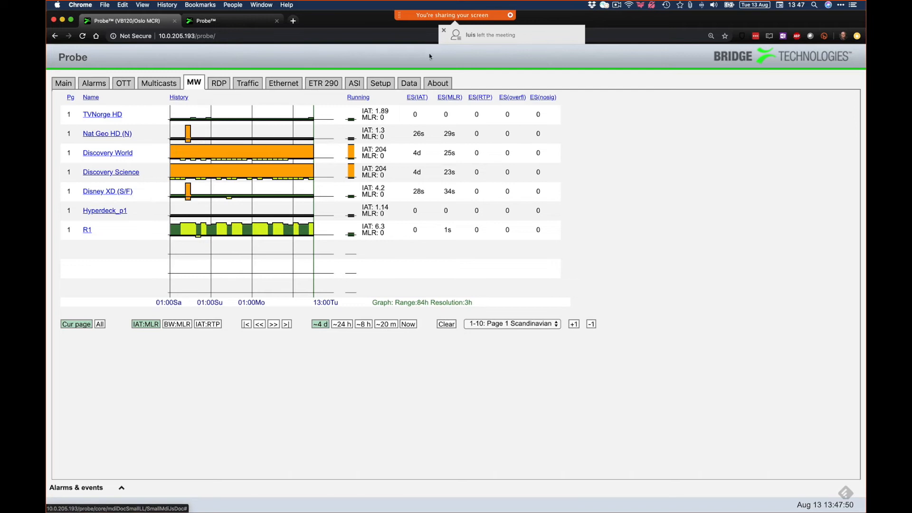
# Open Disney XD (S/F)'s media window as a separate popup, placed lower on the screen and enlarged to show the whole graph
pyautogui.click(117, 195)
pyautogui.click(669, 306)
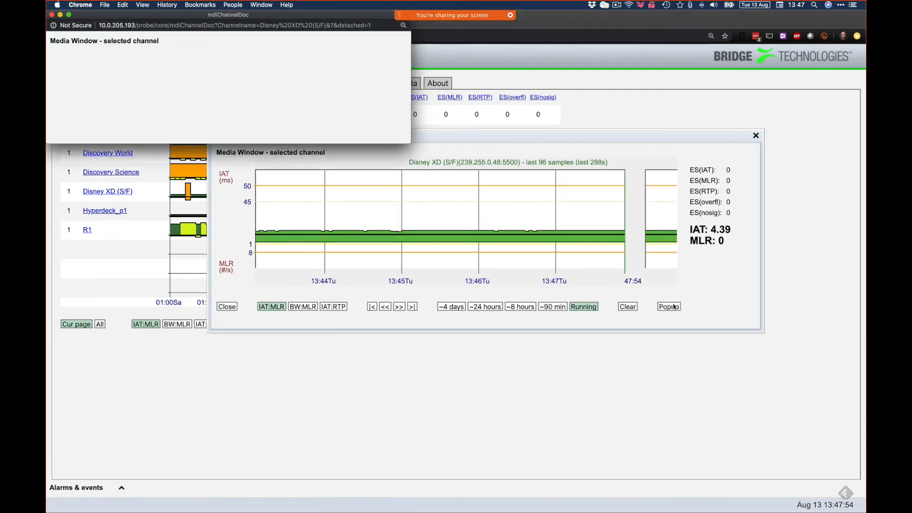
pyautogui.moveTo(361, 20); pyautogui.dragTo(389, 234)
pyautogui.moveTo(460, 373); pyautogui.dragTo(611, 440)
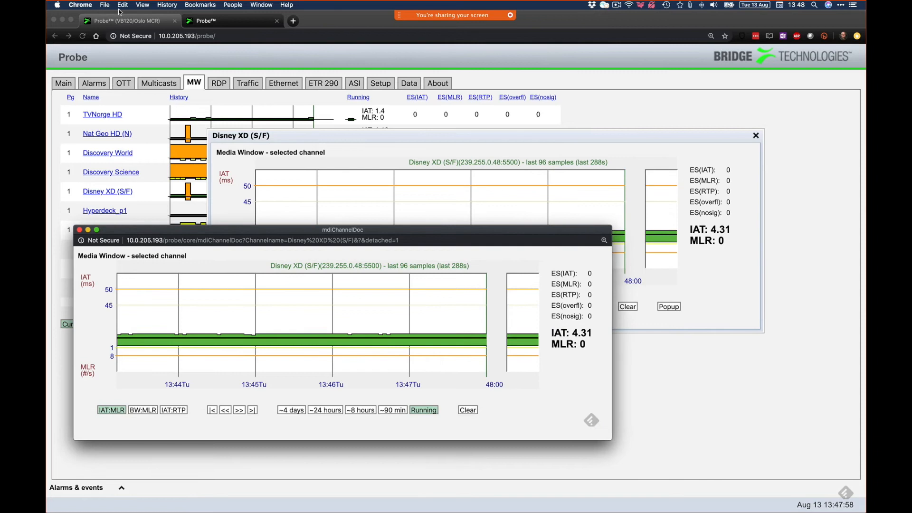
# Arrange the R1 and Disney XD (S/F) popups one above the other and compare both over the ~4 days range
pyautogui.click(261, 5)
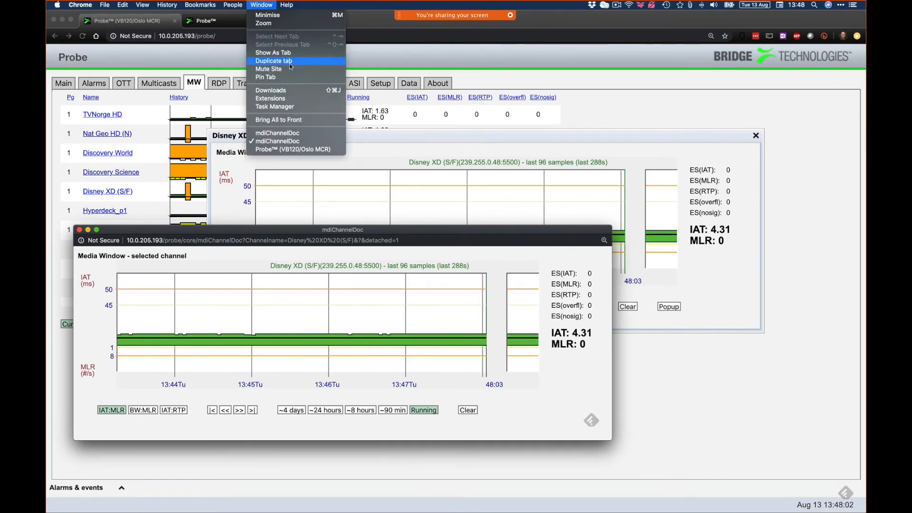
pyautogui.click(287, 130)
pyautogui.moveTo(402, 232); pyautogui.dragTo(388, 207)
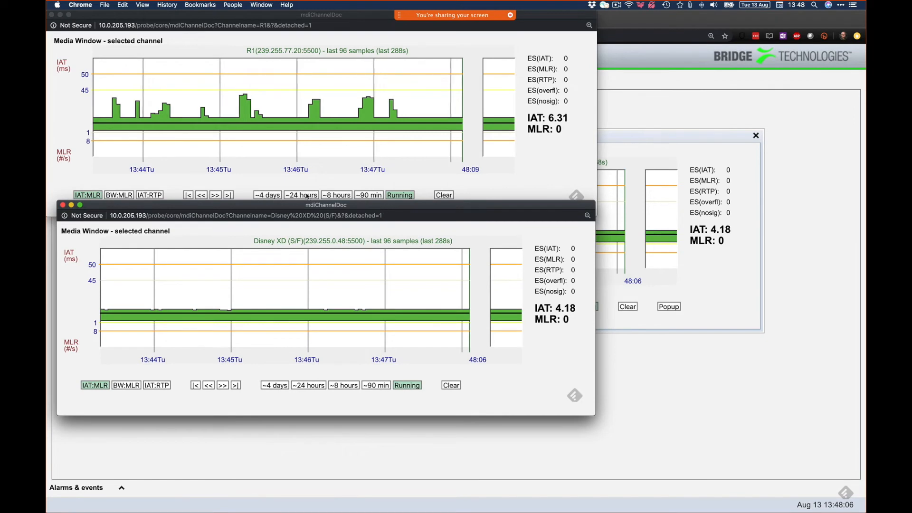
pyautogui.click(317, 383)
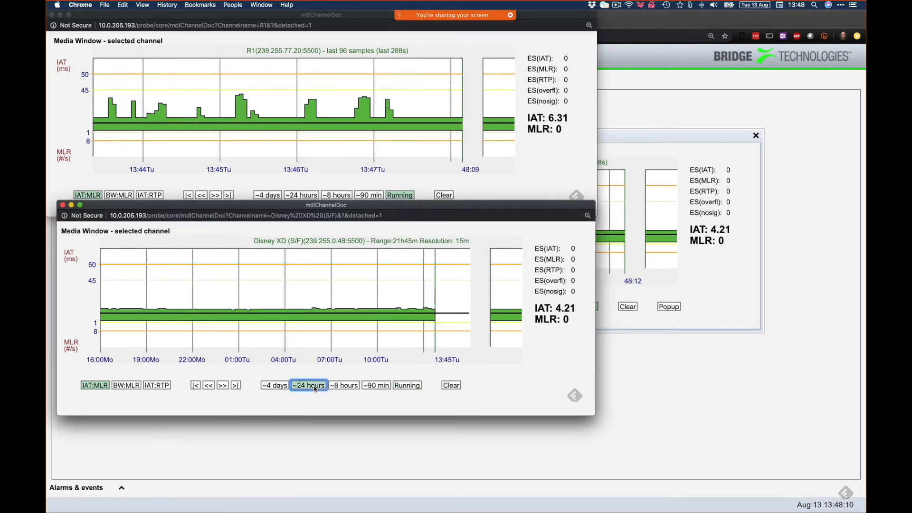
pyautogui.click(277, 388)
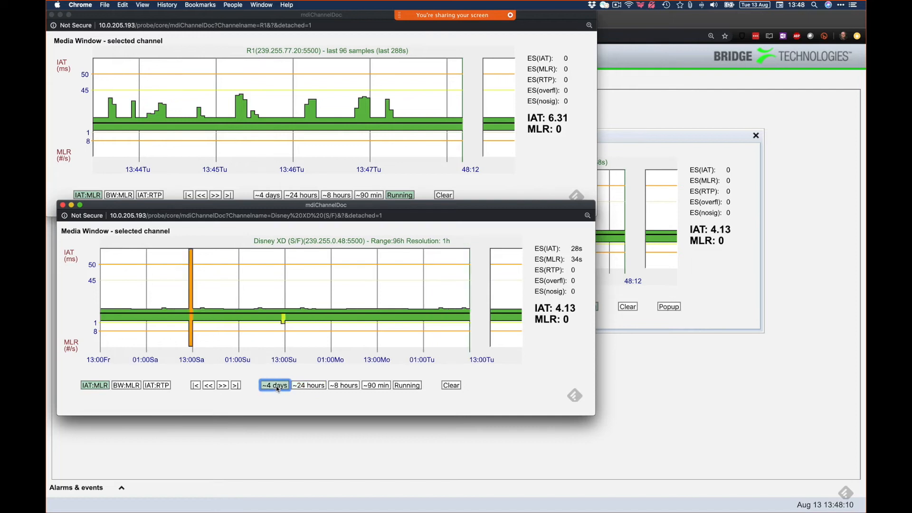
pyautogui.click(266, 195)
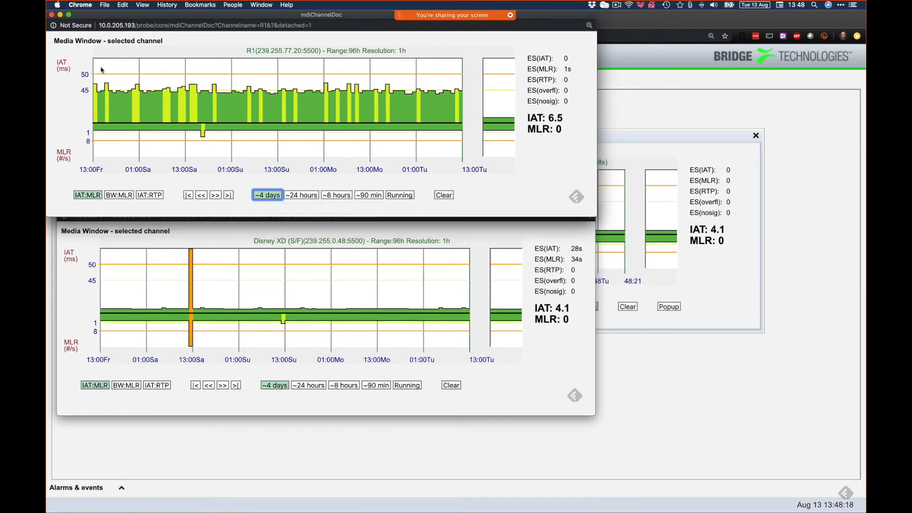
# Close the R1 and Disney XD (S/F) popups and the embedded Disney XD (S/F) window to return to the media window overview
pyautogui.click(52, 15)
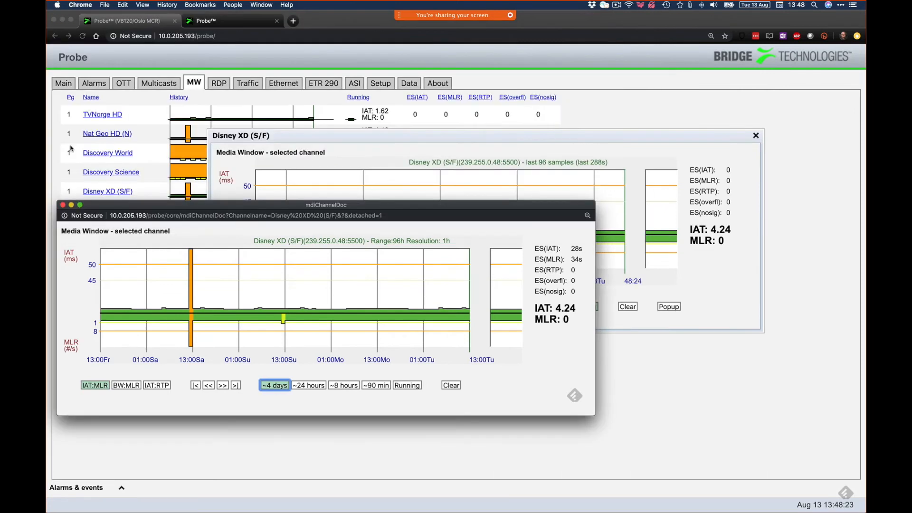
pyautogui.click(62, 206)
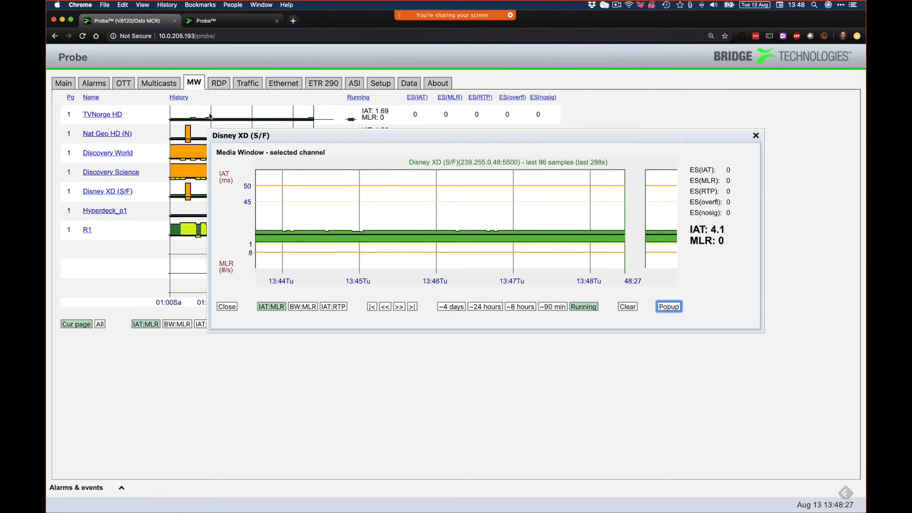
pyautogui.click(245, 201)
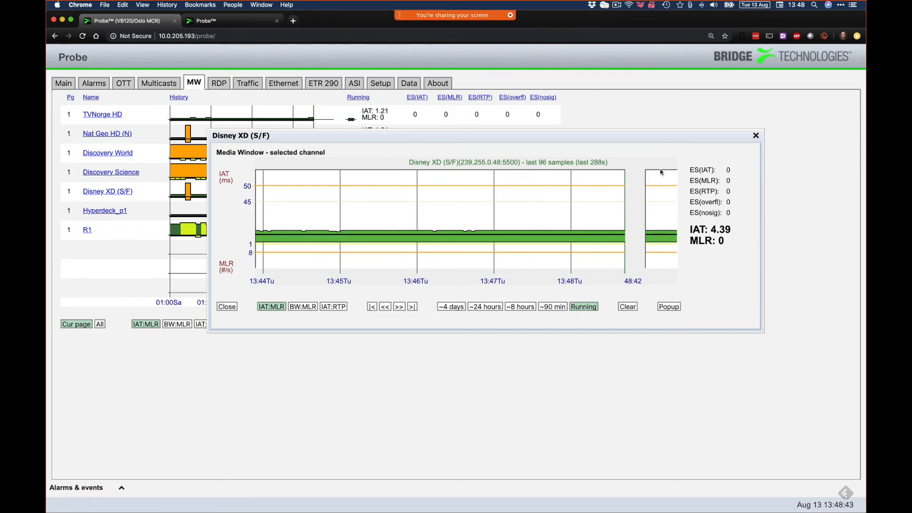
pyautogui.click(756, 136)
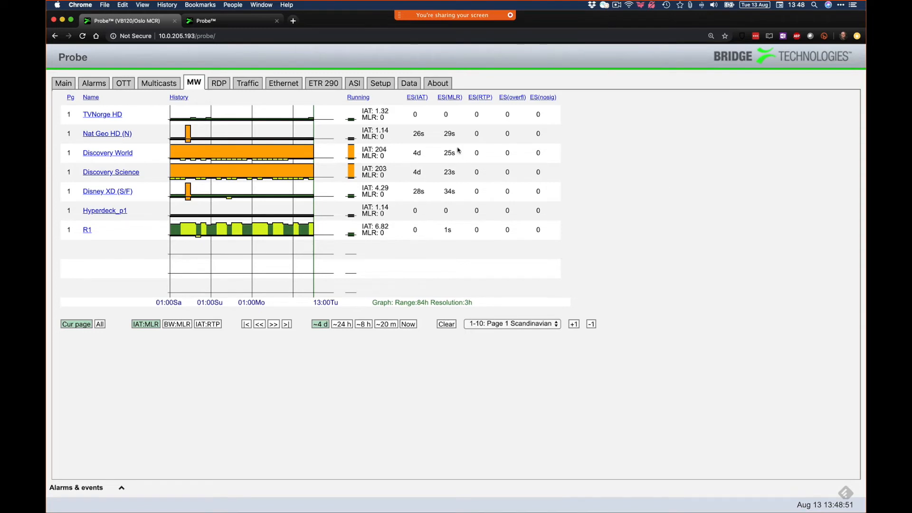
# View the multicasts' Ethernet threshold presets and examine the Default, TV, Radio and HDTV entries
pyautogui.click(160, 85)
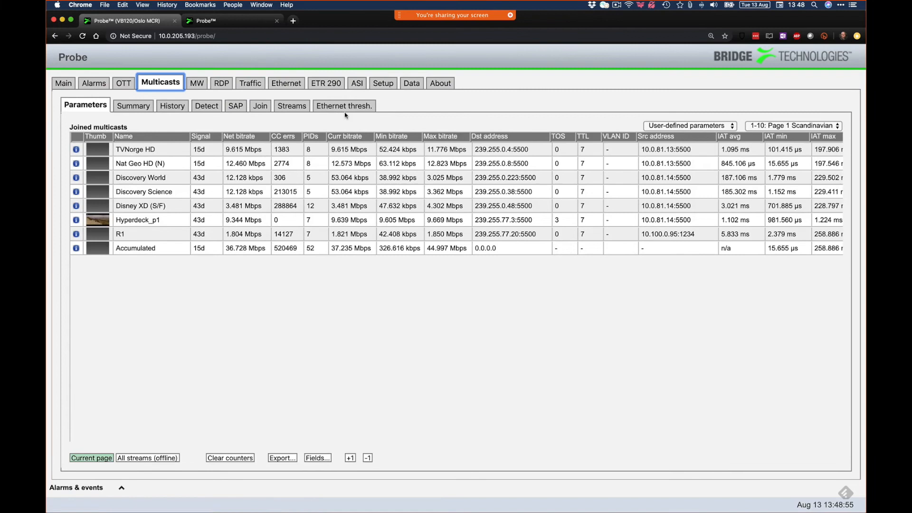
pyautogui.click(346, 107)
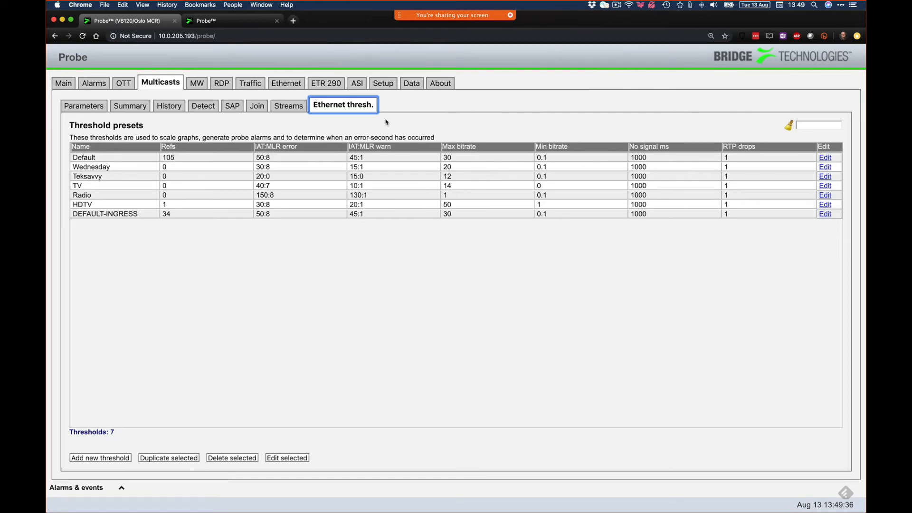
pyautogui.click(122, 157)
pyautogui.click(156, 185)
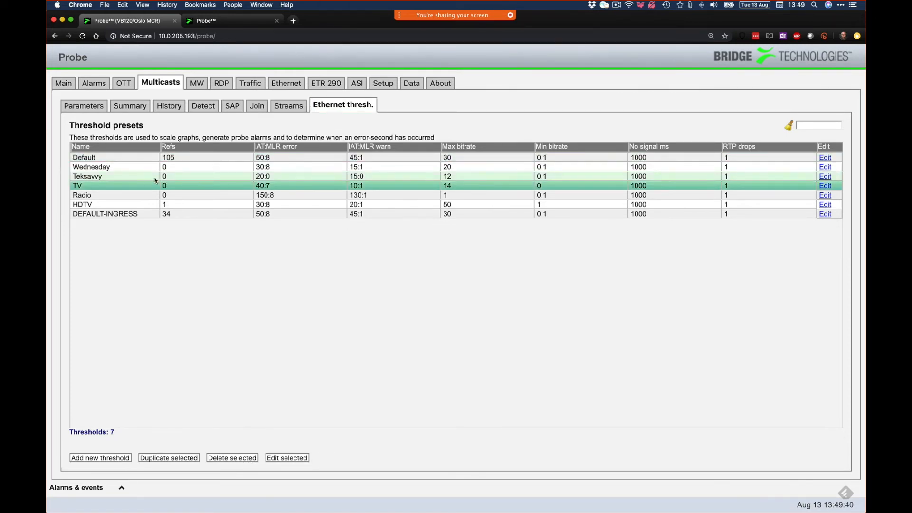
pyautogui.click(129, 194)
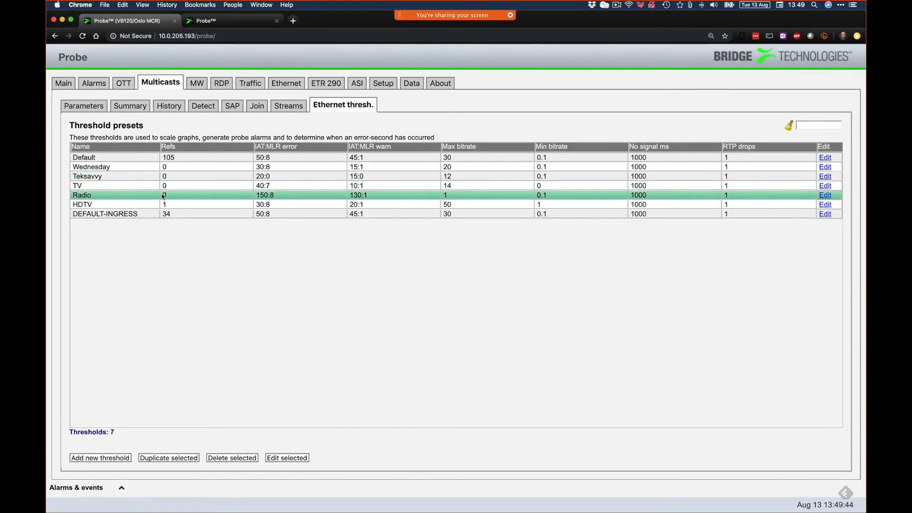
pyautogui.click(129, 205)
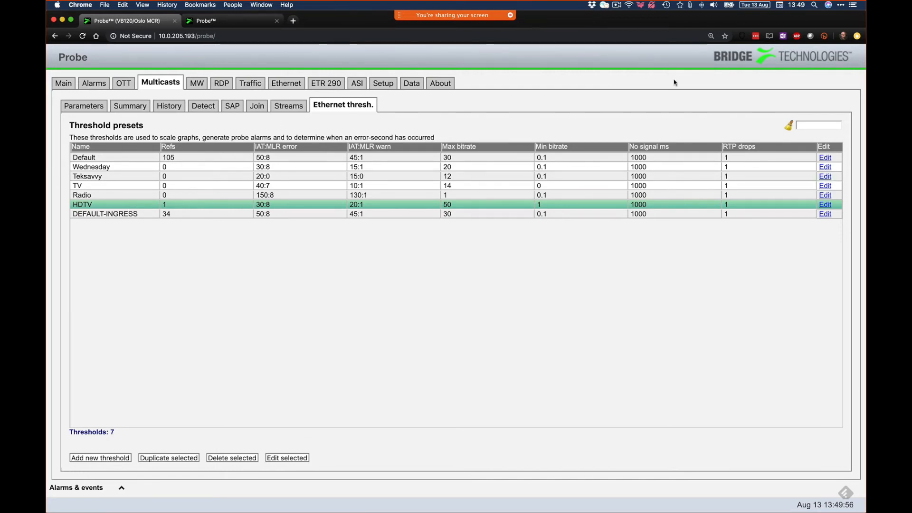
# Try to change the Default threshold preset's IAT:MLR error value to 50:9, and close the preset's settings
pyautogui.click(826, 158)
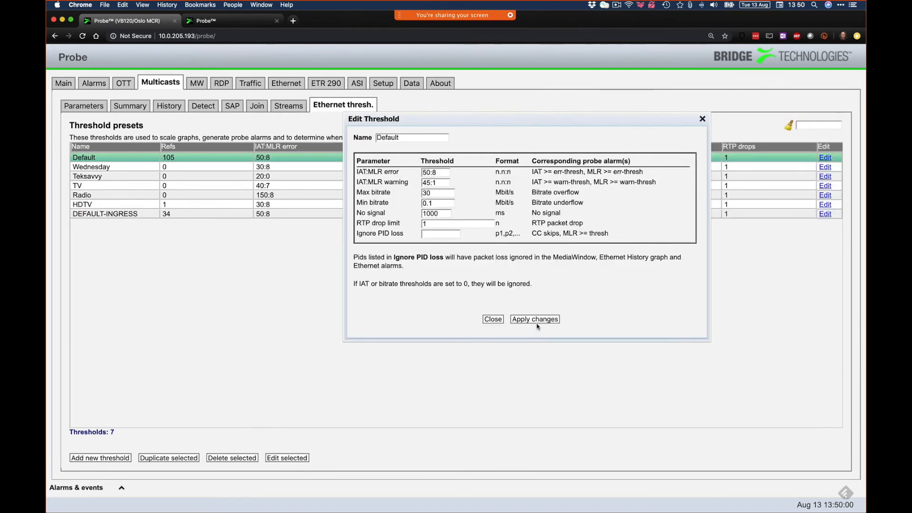
pyautogui.click(442, 173)
pyautogui.press('Right')
pyautogui.press('BackSpace')
pyautogui.write('9')
pyautogui.click(535, 320)
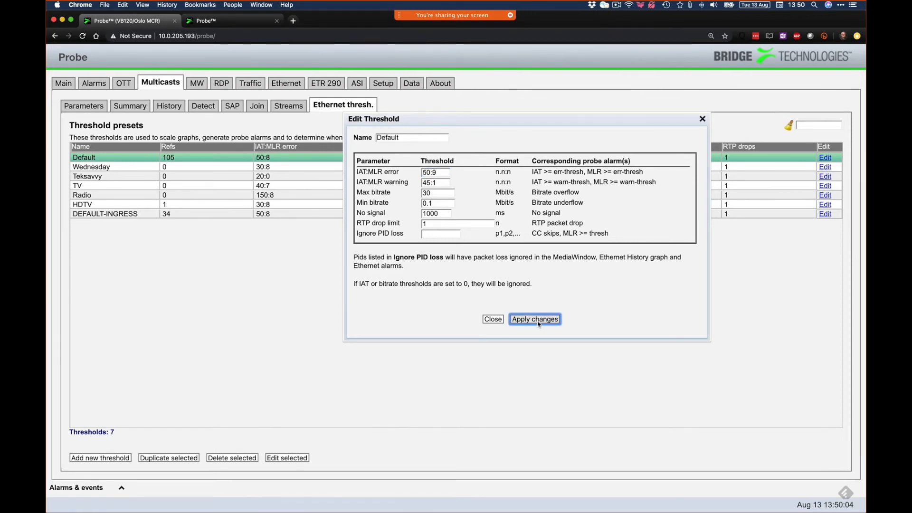
pyautogui.moveTo(355, 304); pyautogui.dragTo(563, 308)
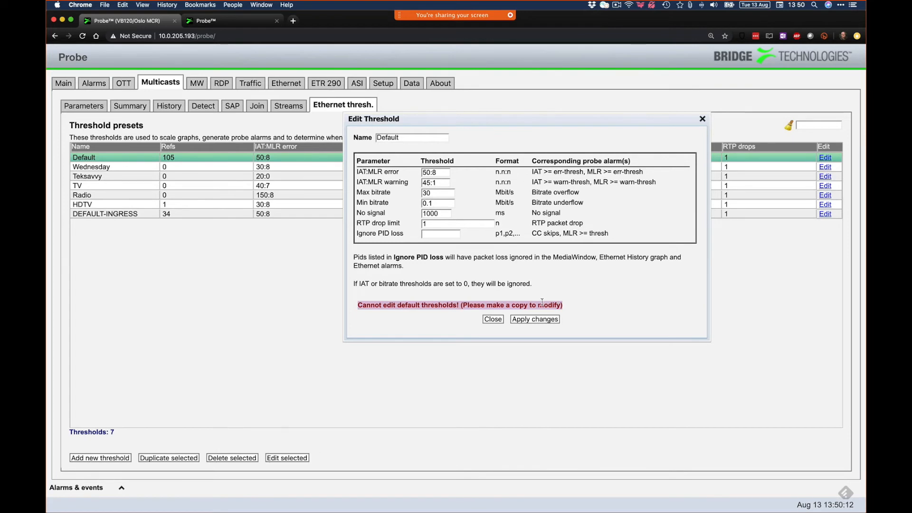
pyautogui.click(493, 319)
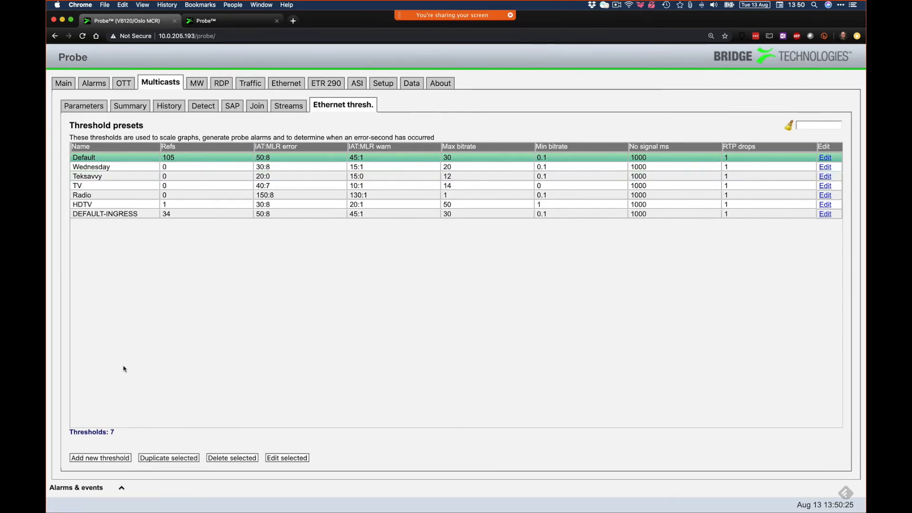
# Duplicate the Default threshold preset and enter Training as the copy's name
pyautogui.click(178, 458)
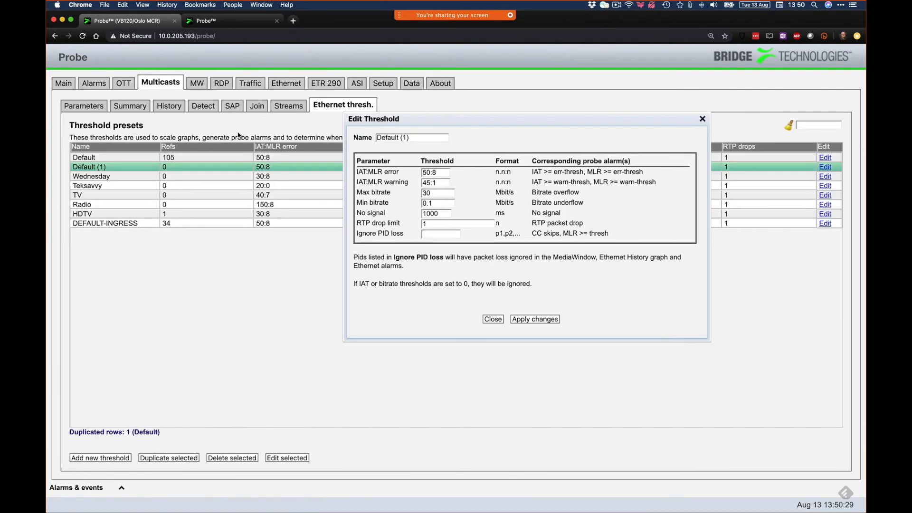
pyautogui.tripleClick(420, 138)
pyautogui.write('Training')
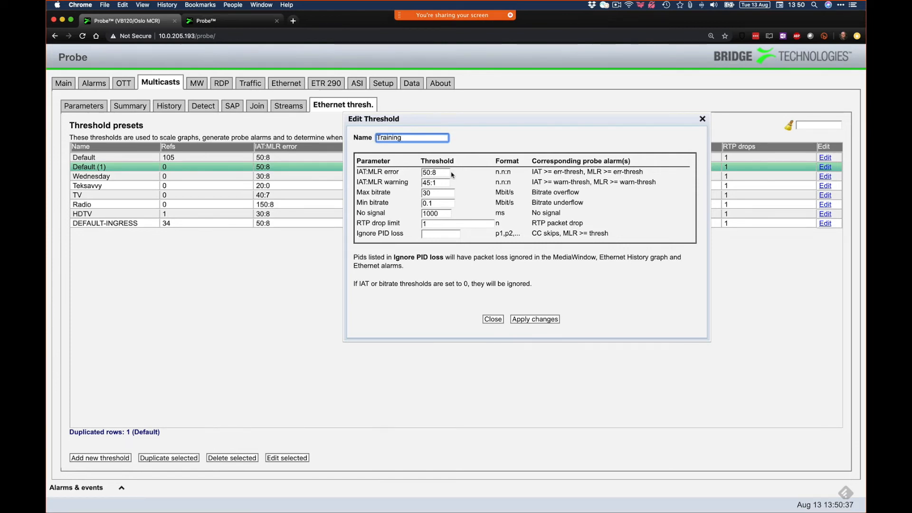
# Set the Training preset's IAT:MLR error threshold to 30:8 and its IAT:MLR warning threshold to 20:1
pyautogui.moveTo(356, 172); pyautogui.dragTo(400, 174)
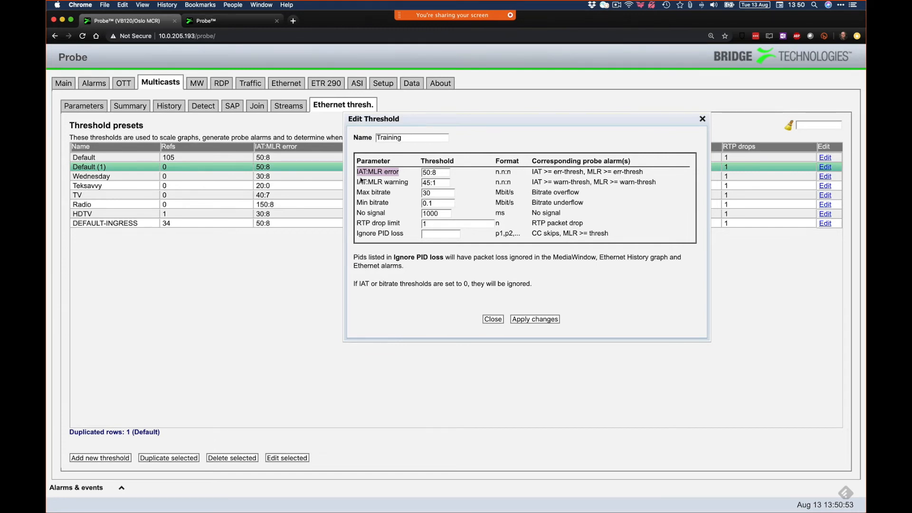
pyautogui.moveTo(357, 182); pyautogui.dragTo(412, 186)
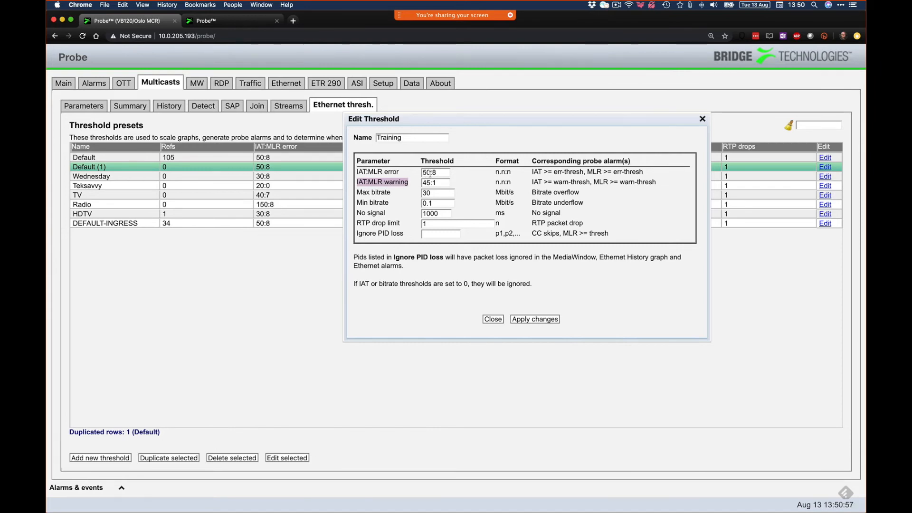
pyautogui.click(426, 173)
pyautogui.moveTo(431, 175); pyautogui.dragTo(422, 174)
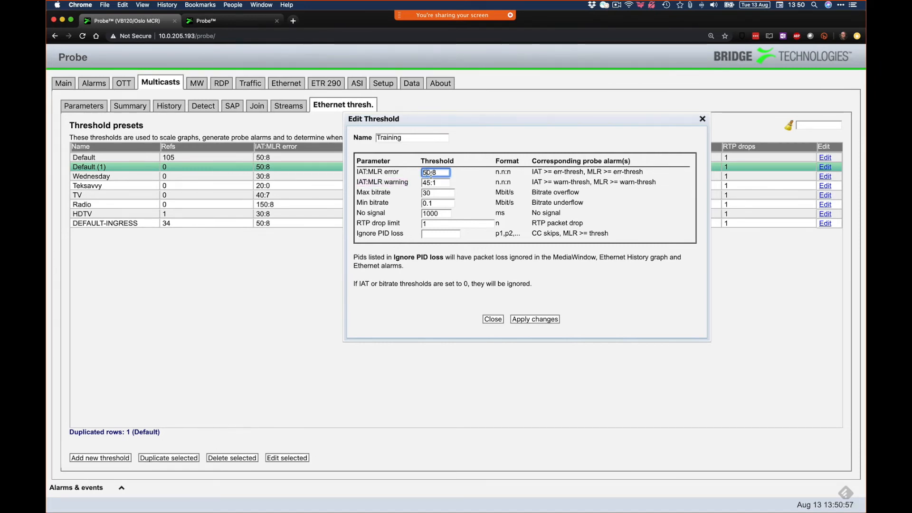
pyautogui.write('30')
pyautogui.click(428, 183)
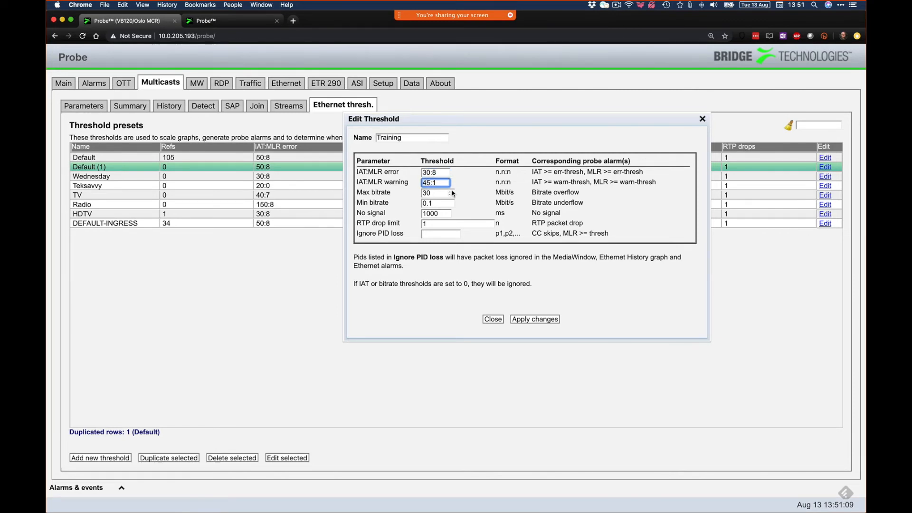
pyautogui.doubleClick(427, 183)
pyautogui.write('20')
# Set the Training preset's maximum bitrate threshold to 15 Mbit/s
pyautogui.click(435, 172)
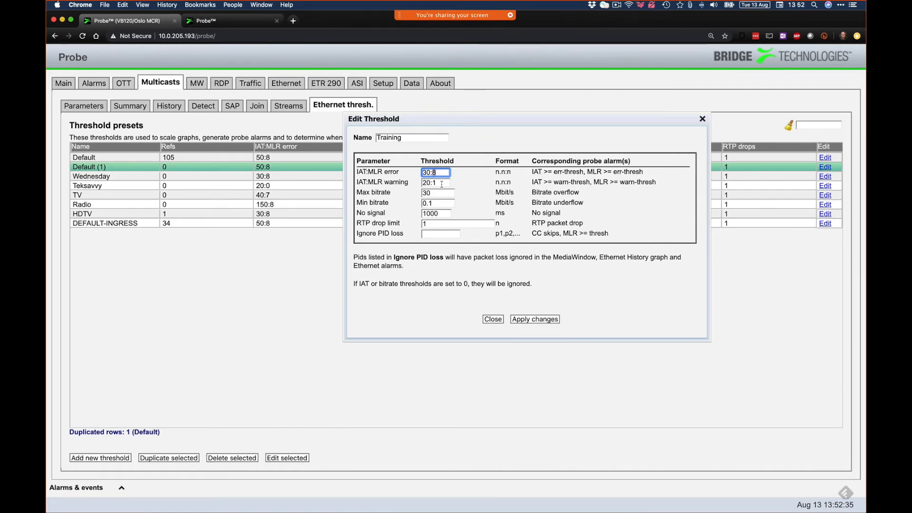
pyautogui.click(430, 194)
pyautogui.write('15')
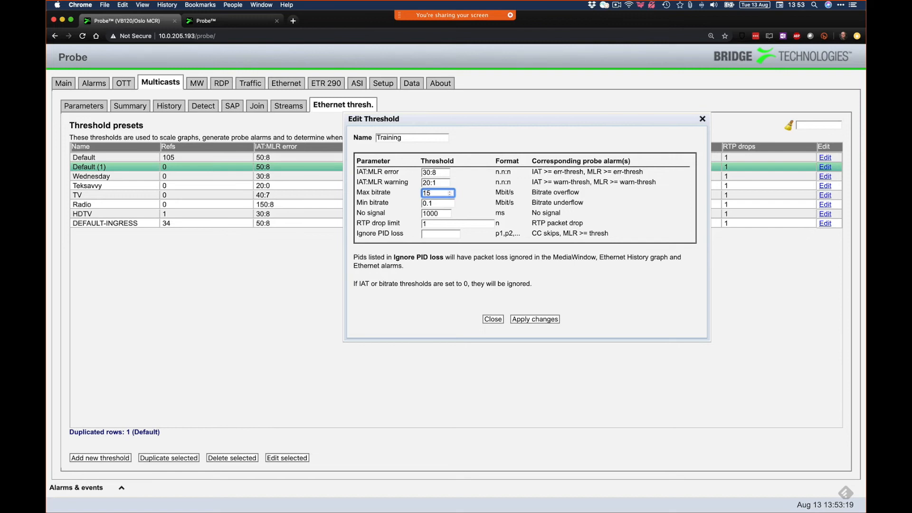
# Try a No signal threshold of 999 ms in the Training preset and return it to 1000 ms
pyautogui.click(437, 204)
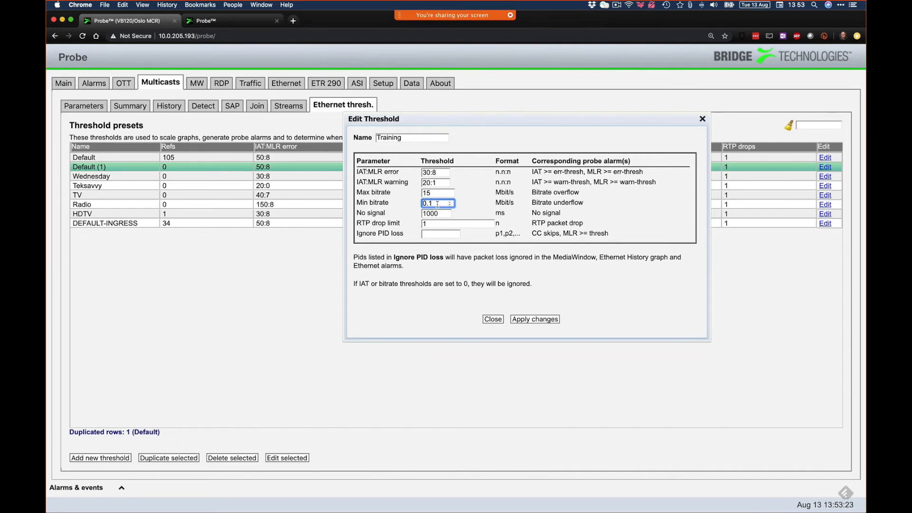
pyautogui.doubleClick(442, 214)
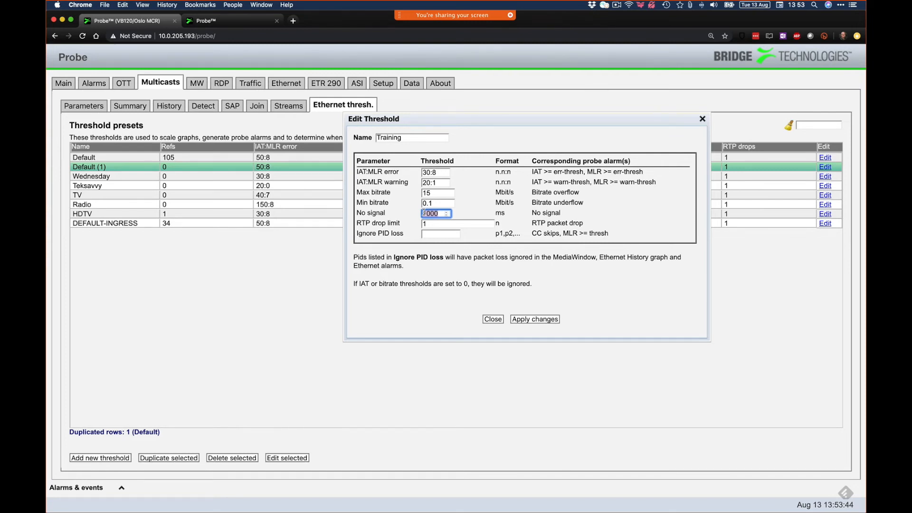
pyautogui.write('999')
pyautogui.click(449, 214)
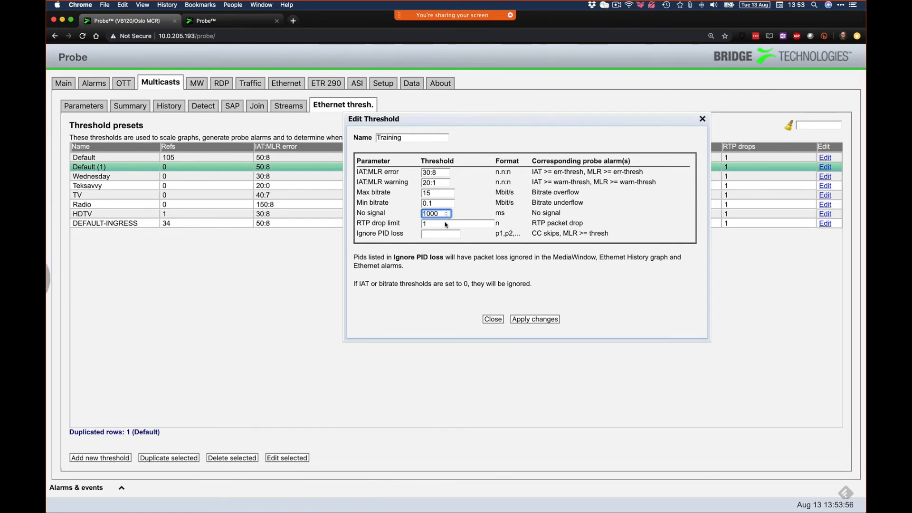
# Ignore packet loss for PIDs 512,2014 in the Training preset, apply the changes and close its settings
pyautogui.click(443, 224)
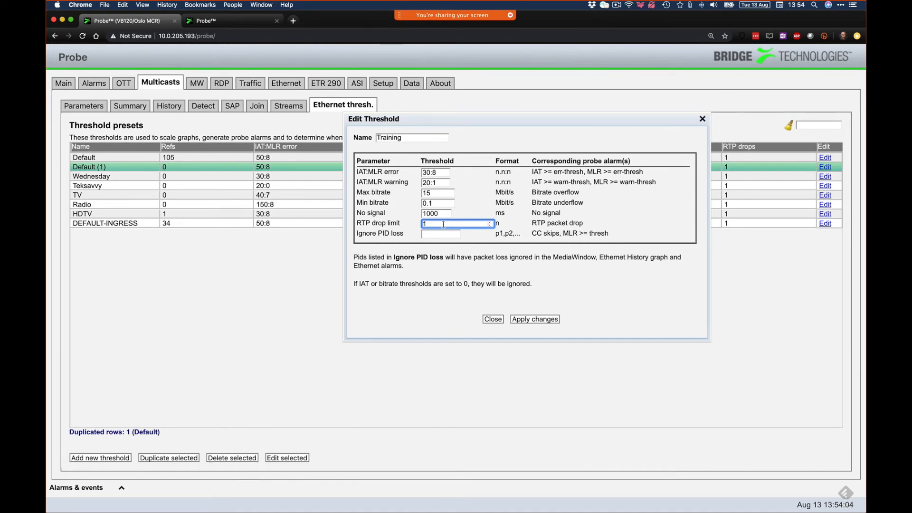
pyautogui.click(438, 234)
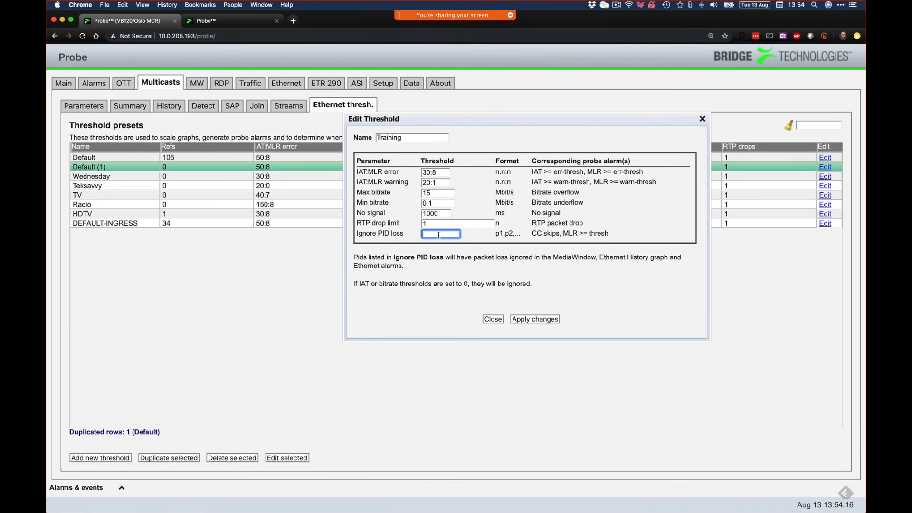
pyautogui.write('512,2014')
pyautogui.click(535, 318)
pyautogui.click(493, 320)
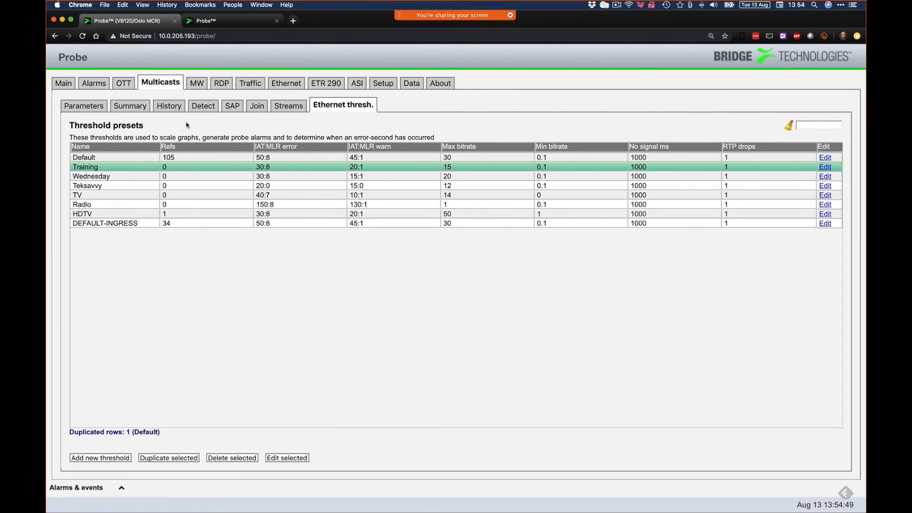
# View TVNorge HD's media window graph over about 24 hours and close it
pyautogui.click(71, 110)
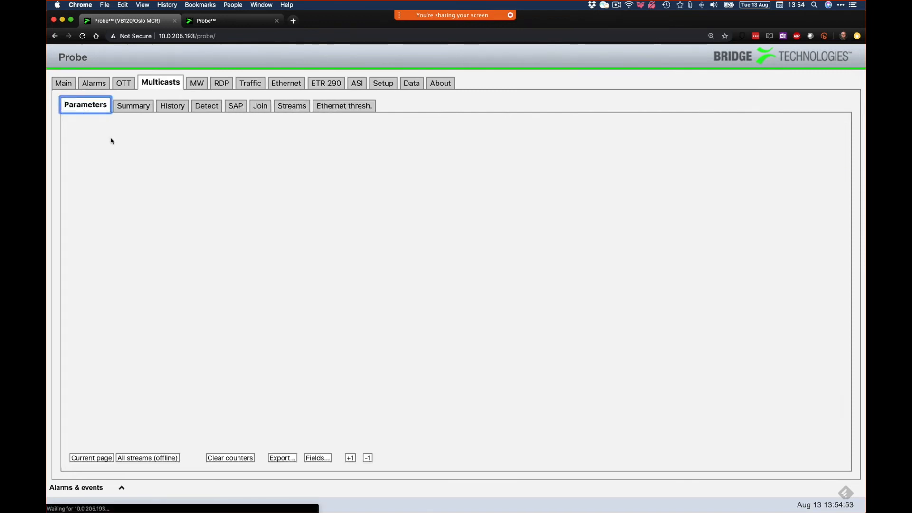
pyautogui.click(194, 83)
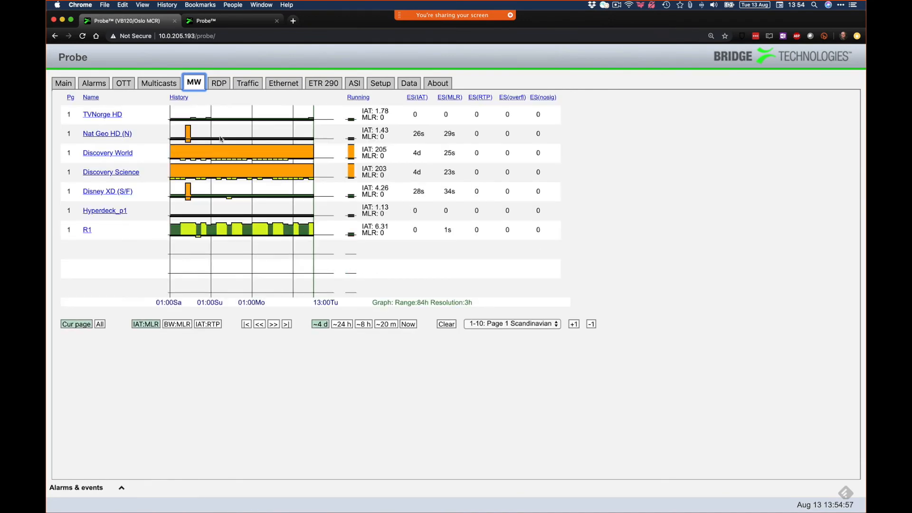
pyautogui.click(107, 116)
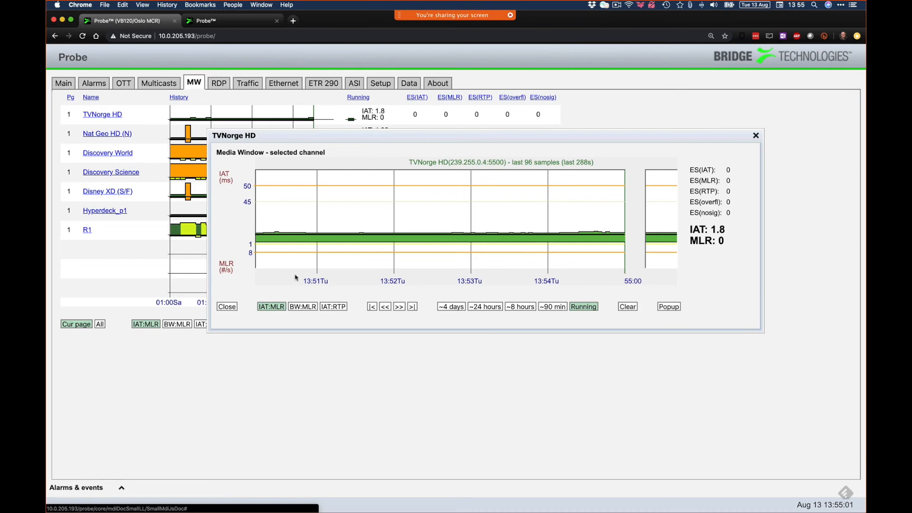
pyautogui.click(490, 307)
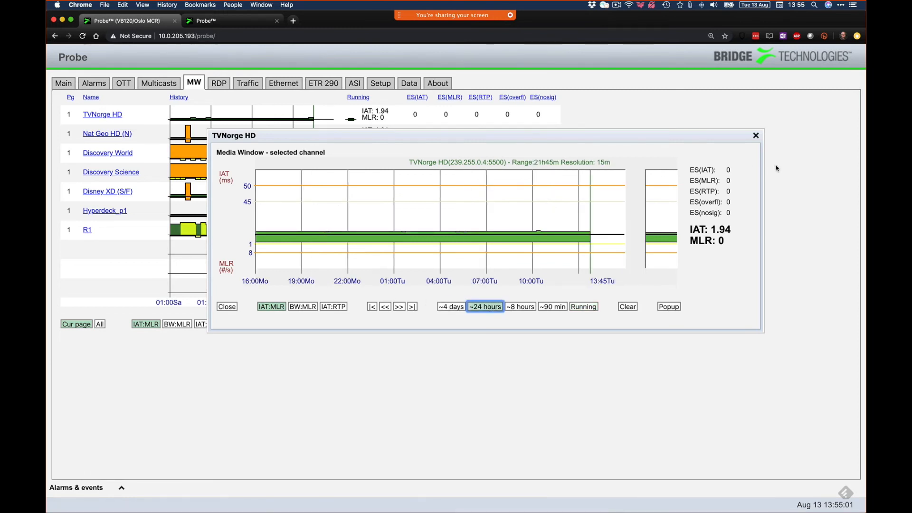
pyautogui.click(756, 136)
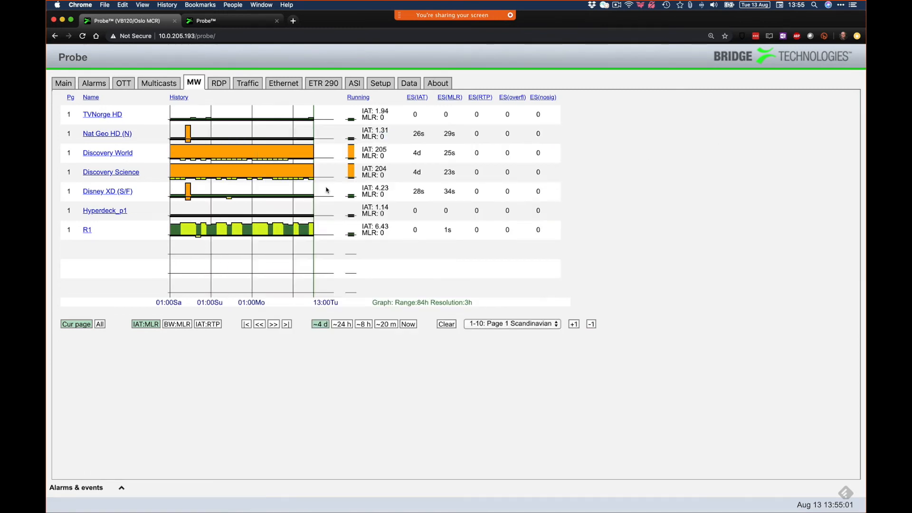
# View Disney XD (S/F)'s media window graph over about 4 days and 24 hours, and close it
pyautogui.click(122, 193)
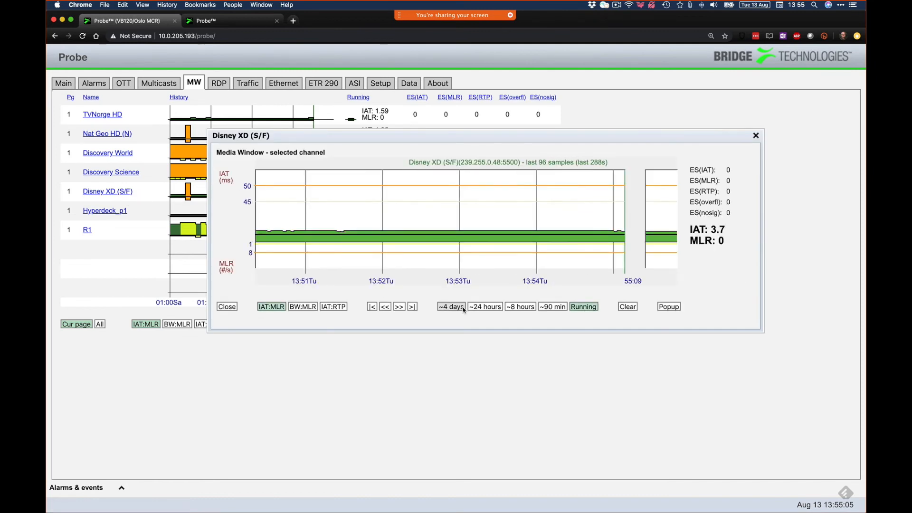
pyautogui.click(451, 307)
pyautogui.click(484, 308)
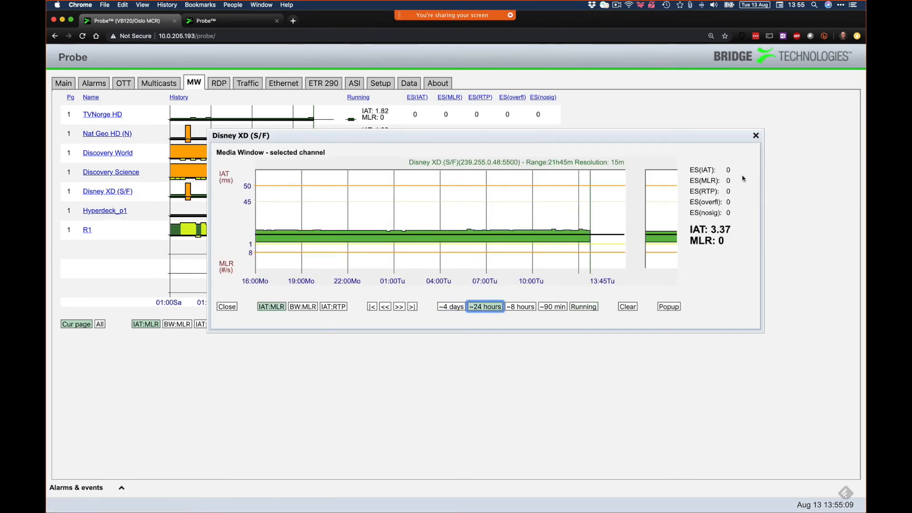
pyautogui.click(759, 136)
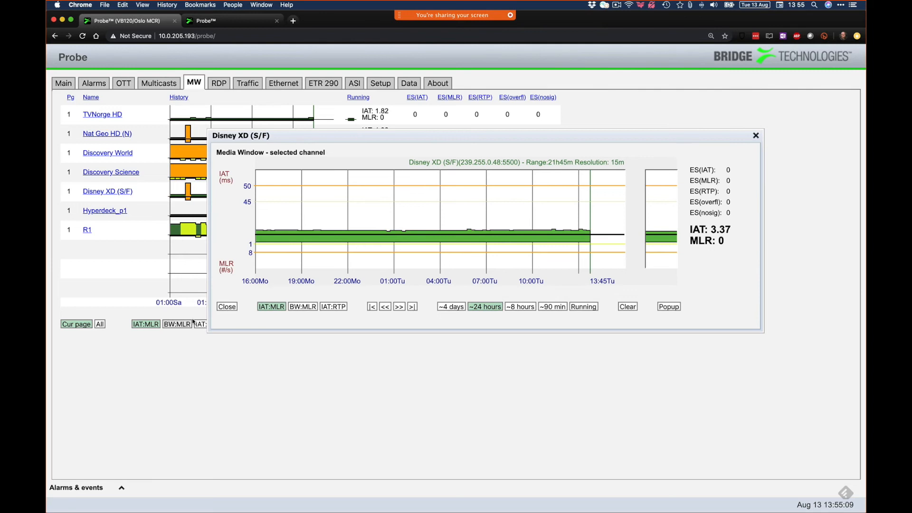
pyautogui.click(756, 136)
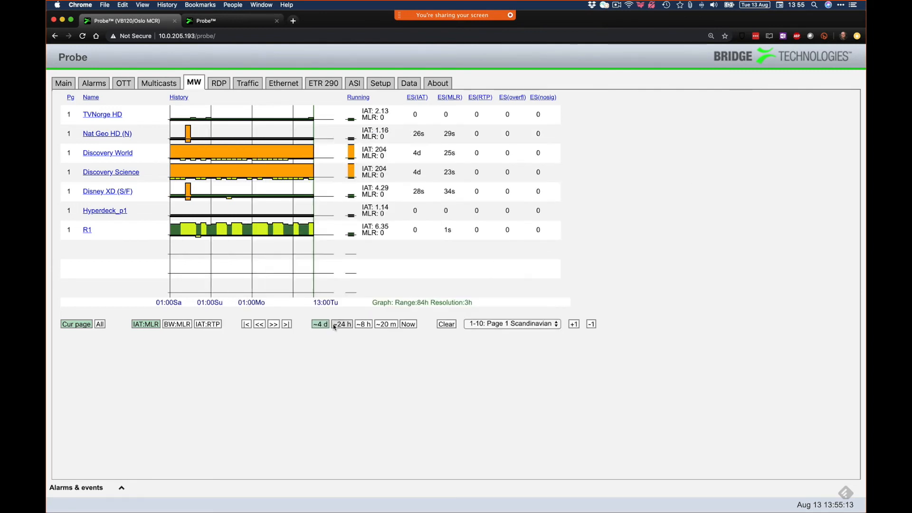
# View R1's media window graph over about 90 minutes and close it
pyautogui.click(88, 230)
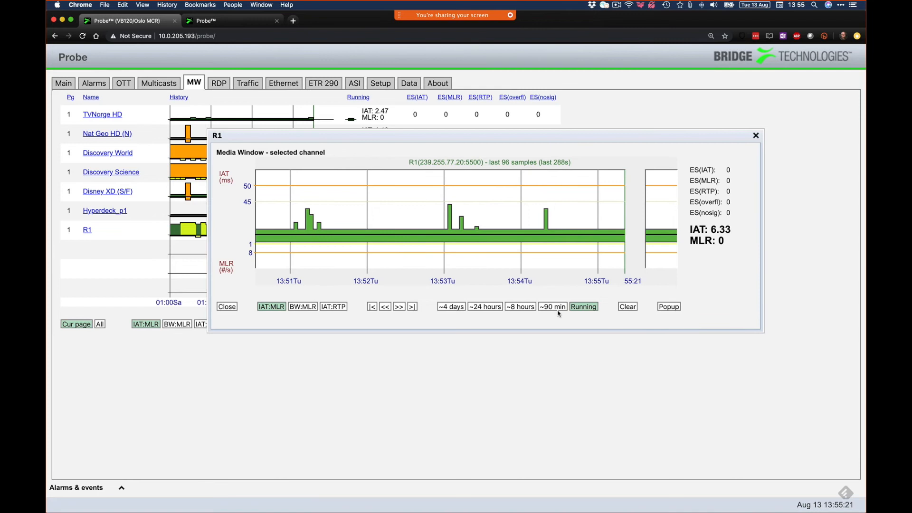
pyautogui.click(544, 306)
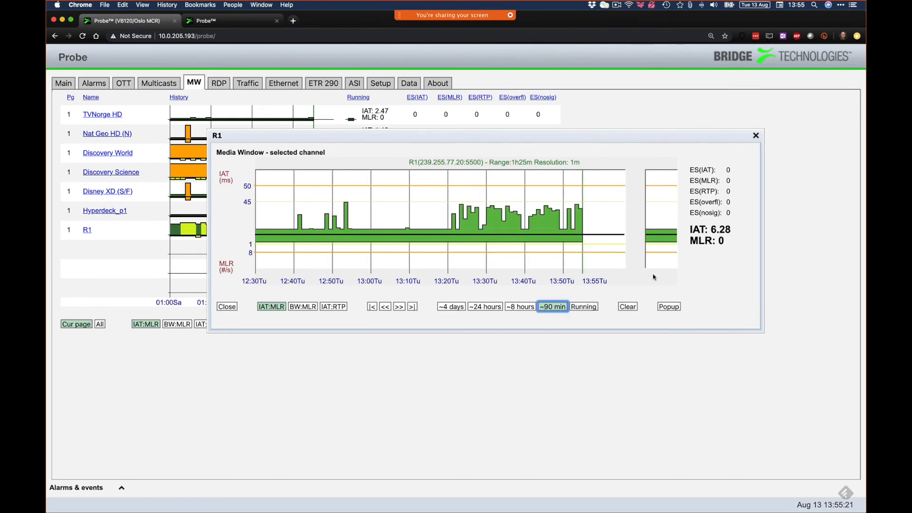
pyautogui.click(756, 136)
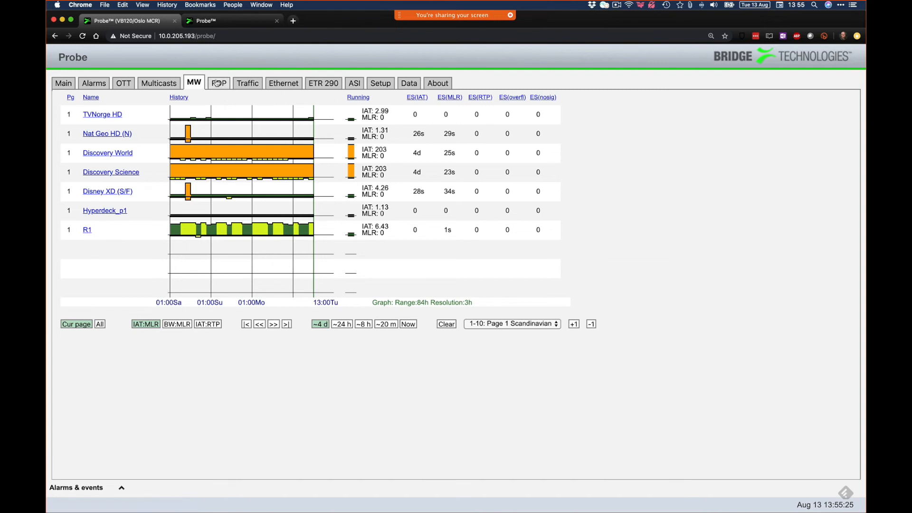
# Filter the multicast streams for r1, assign the Training Ethernet thresholds to R1, and apply the change
pyautogui.click(158, 84)
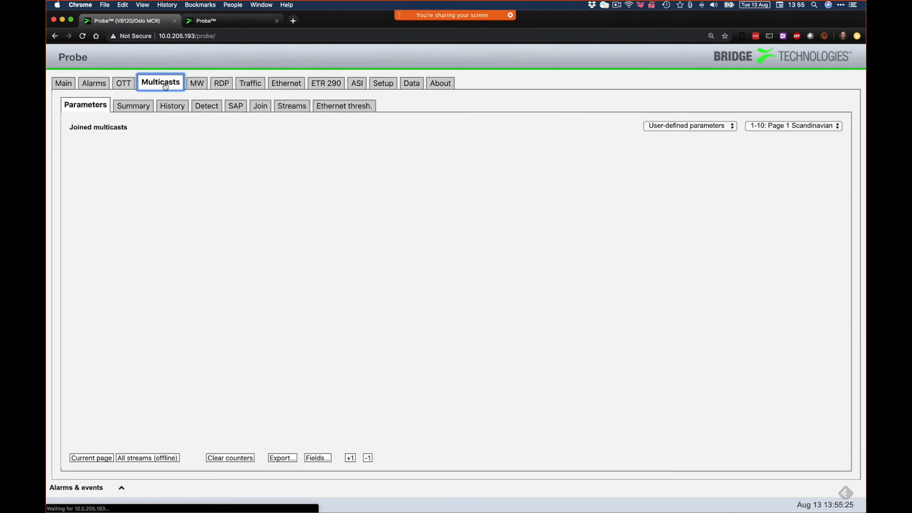
pyautogui.click(295, 107)
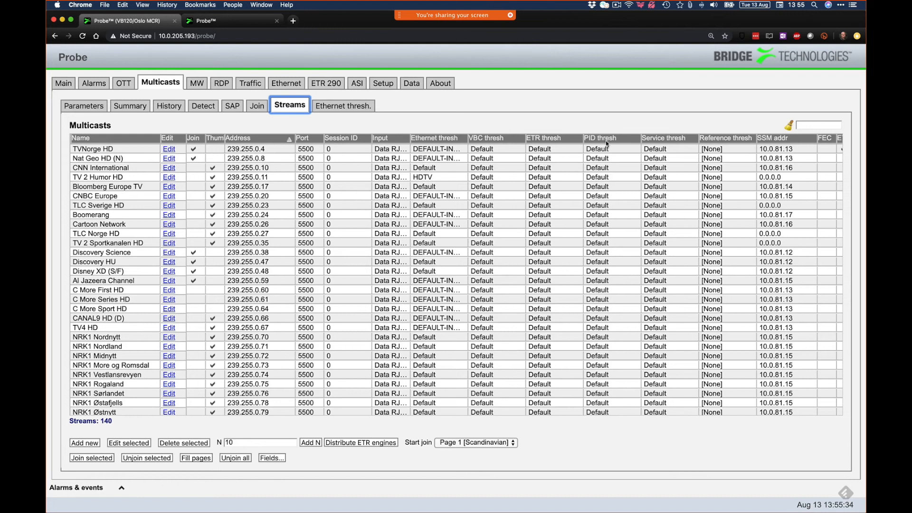
pyautogui.click(814, 126)
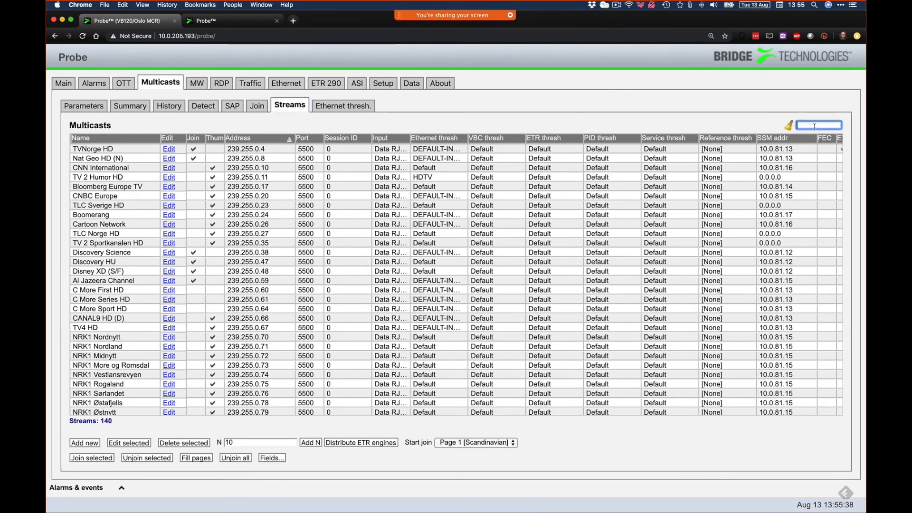
pyautogui.write('r1')
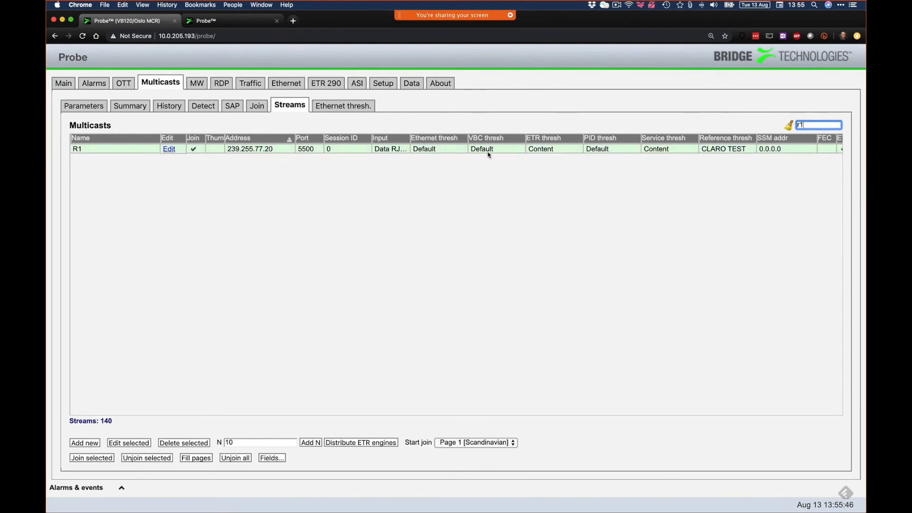
pyautogui.click(172, 150)
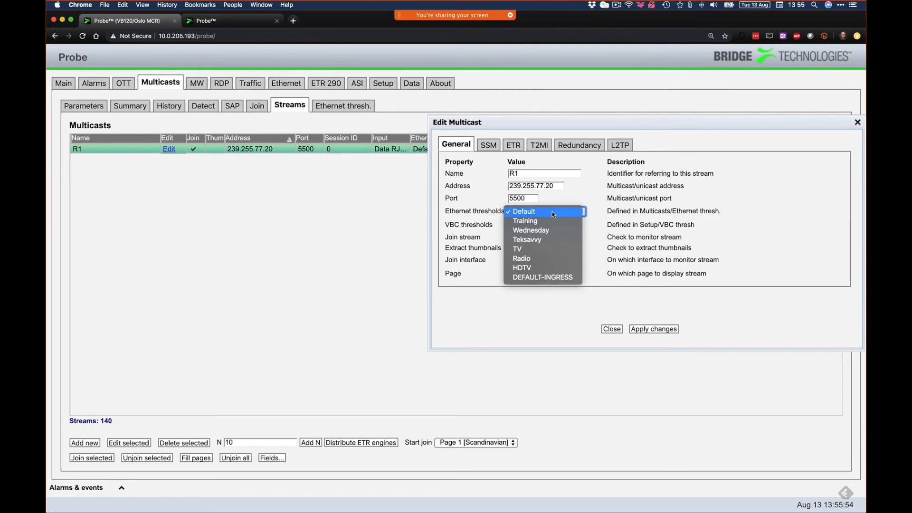
pyautogui.click(553, 221)
pyautogui.click(638, 328)
pyautogui.click(614, 328)
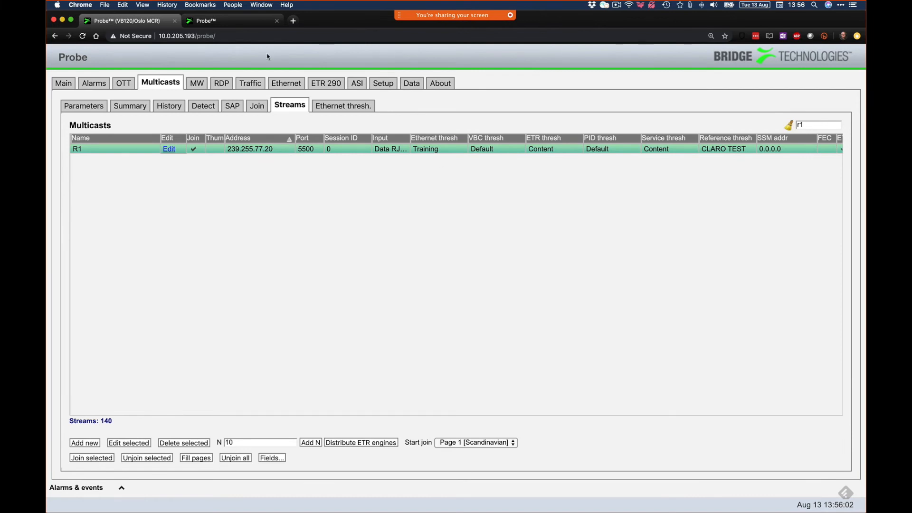
# Examine R1's media window graph against the Training thresholds in the running, 90-minute and 4-day ranges
pyautogui.click(199, 86)
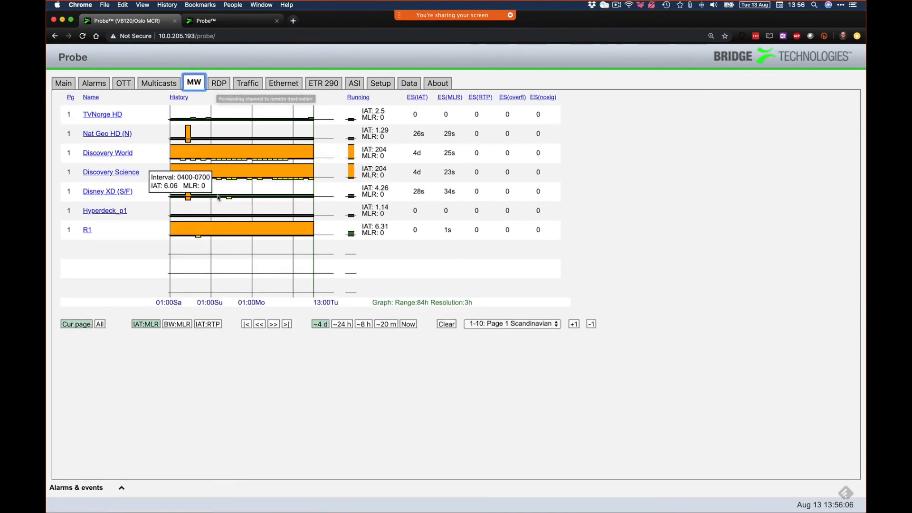
pyautogui.click(87, 230)
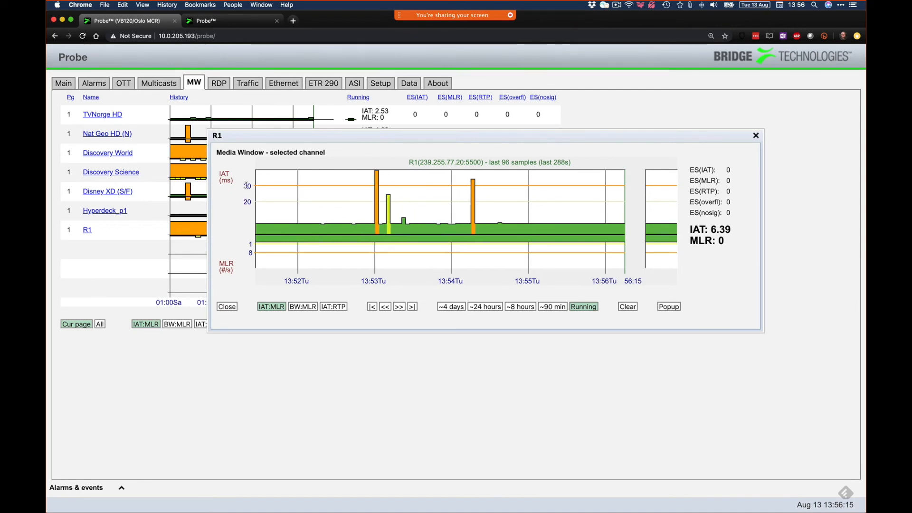
pyautogui.moveTo(244, 186); pyautogui.dragTo(250, 185)
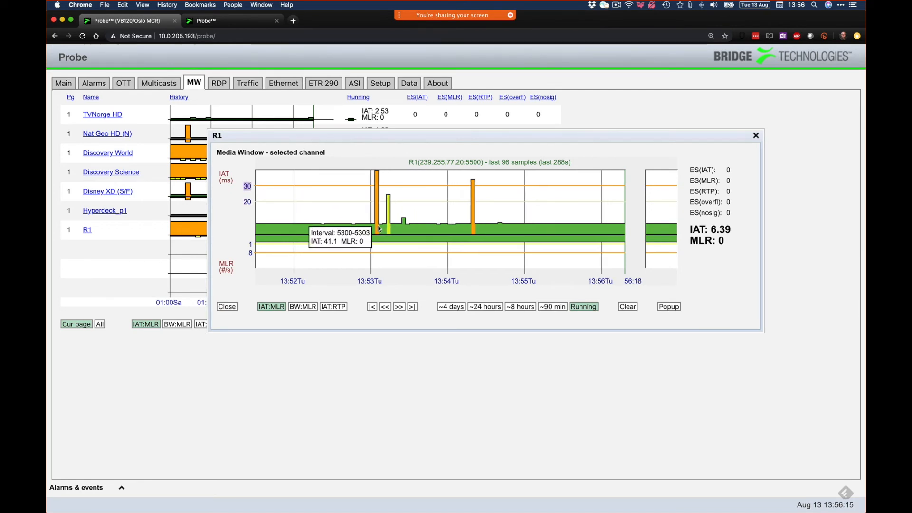
pyautogui.click(554, 308)
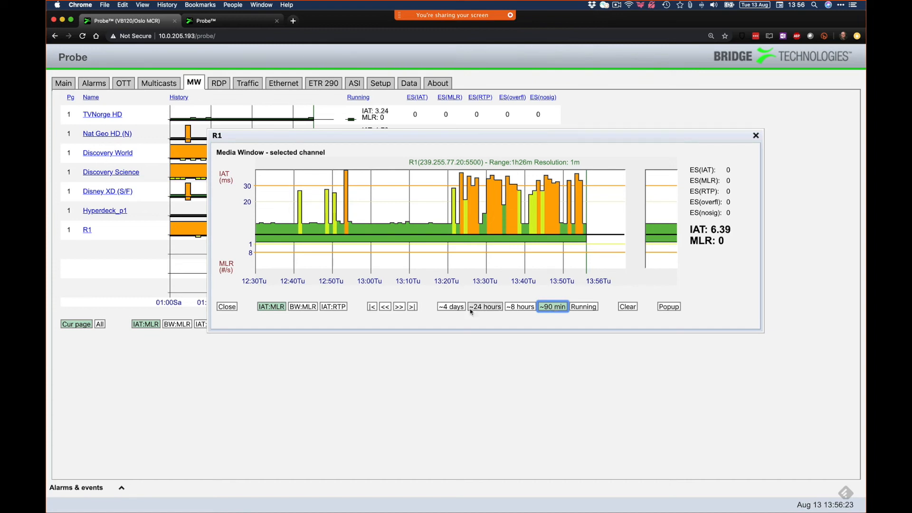
pyautogui.click(454, 306)
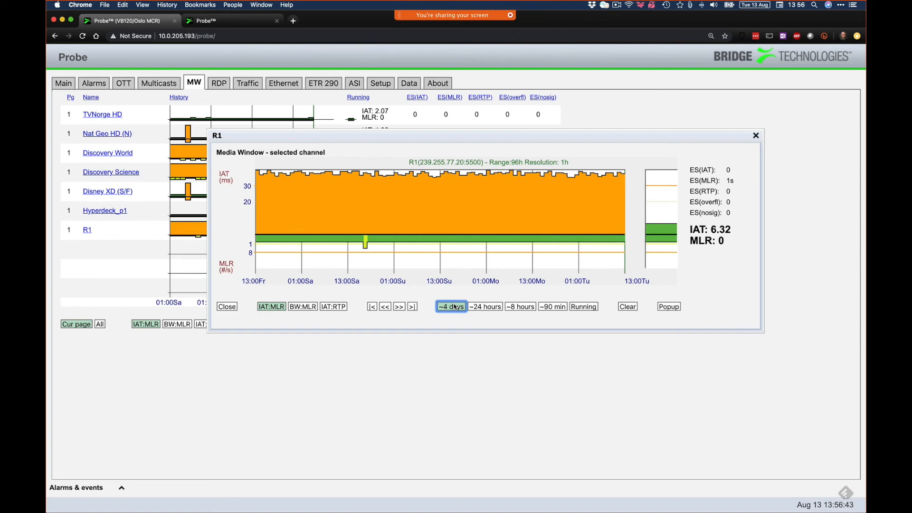
# View R1's media window graph over about 24 hours, 8 hours and 90 minutes, and close it
pyautogui.click(484, 307)
pyautogui.click(512, 308)
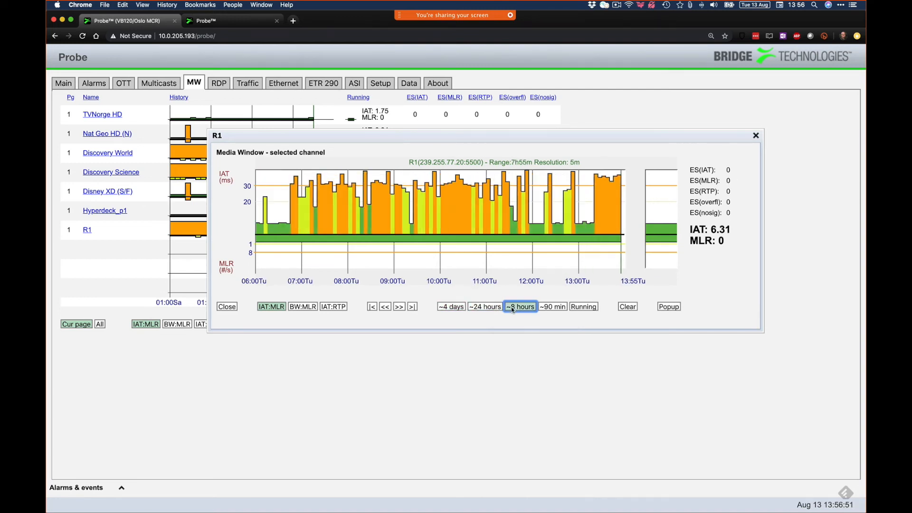
pyautogui.click(546, 306)
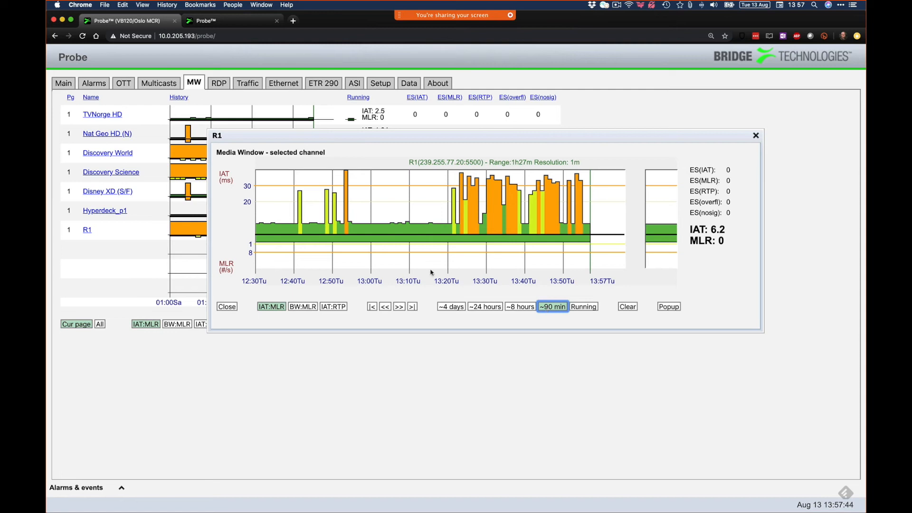
pyautogui.click(756, 136)
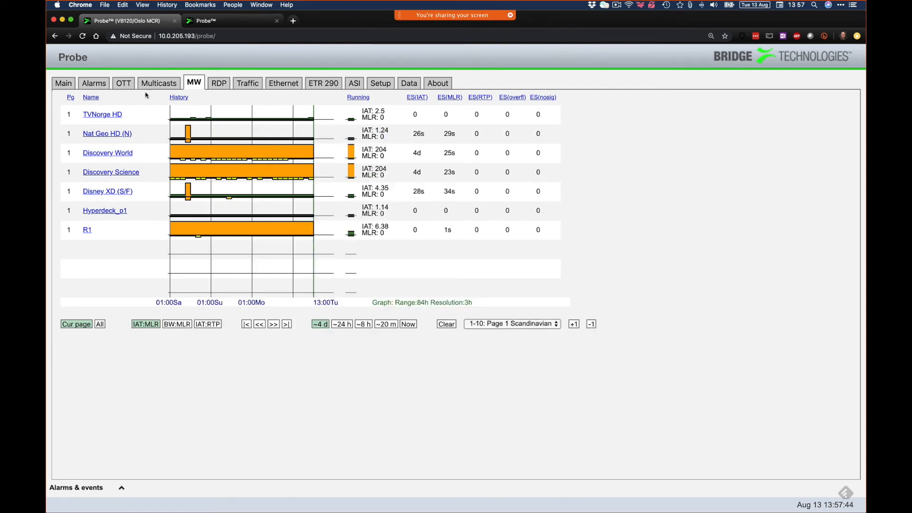
# View TVNorge HD's media window graph over about 4 days, inspect its IAT and MLR values, and close it
pyautogui.click(102, 115)
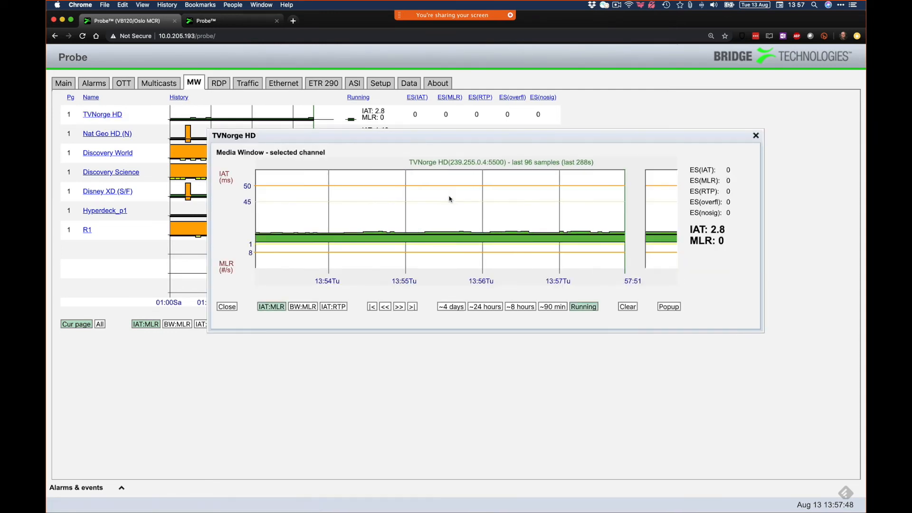
pyautogui.click(455, 307)
pyautogui.moveTo(271, 232)
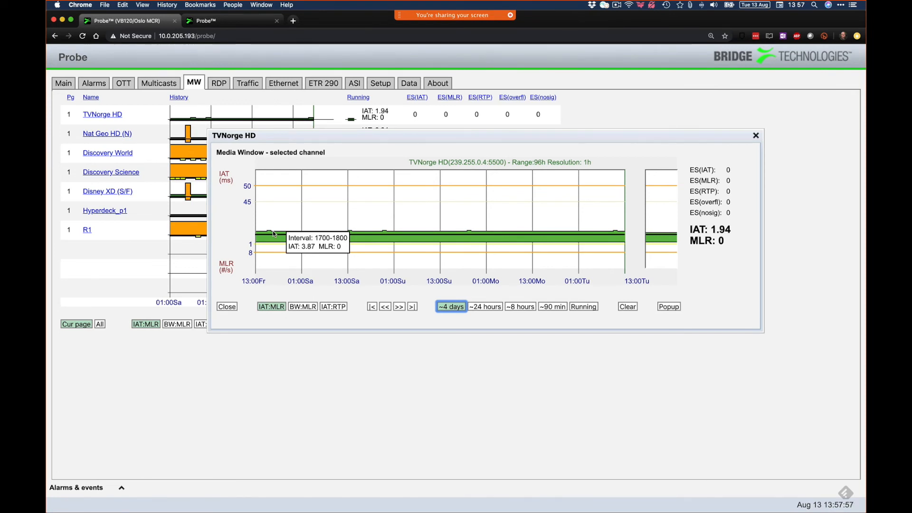
pyautogui.moveTo(711, 230)
pyautogui.mouseDown()
pyautogui.moveTo(731, 233)
pyautogui.moveTo(711, 231)
pyautogui.mouseUp()
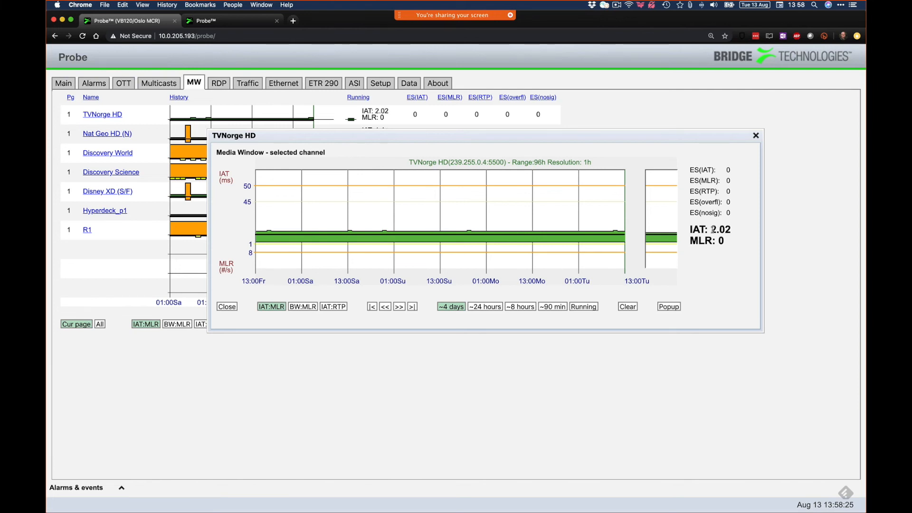
pyautogui.click(756, 135)
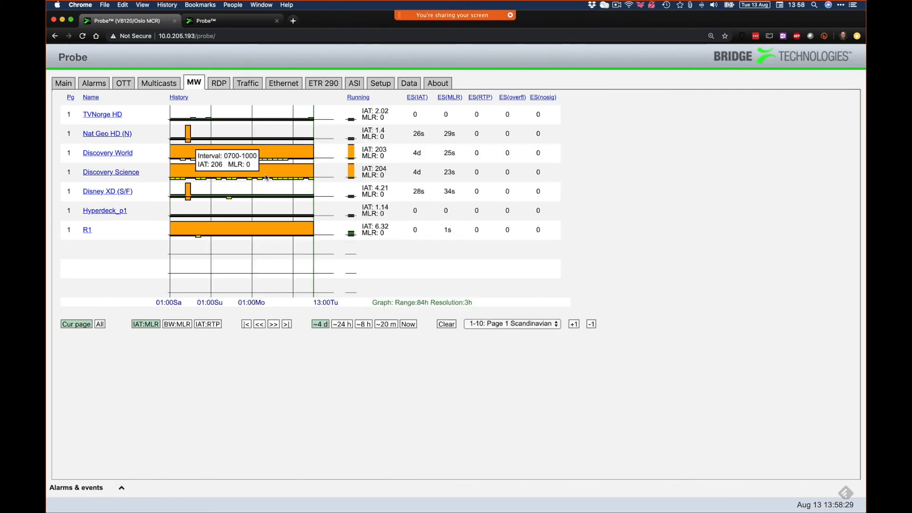
# View Discovery Science's media window graph over about 90 minutes and close it
pyautogui.click(114, 173)
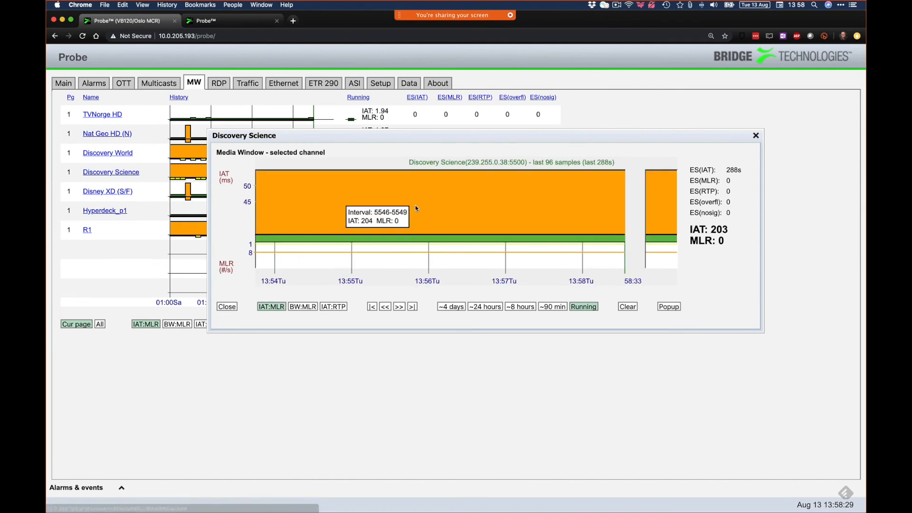
pyautogui.click(553, 306)
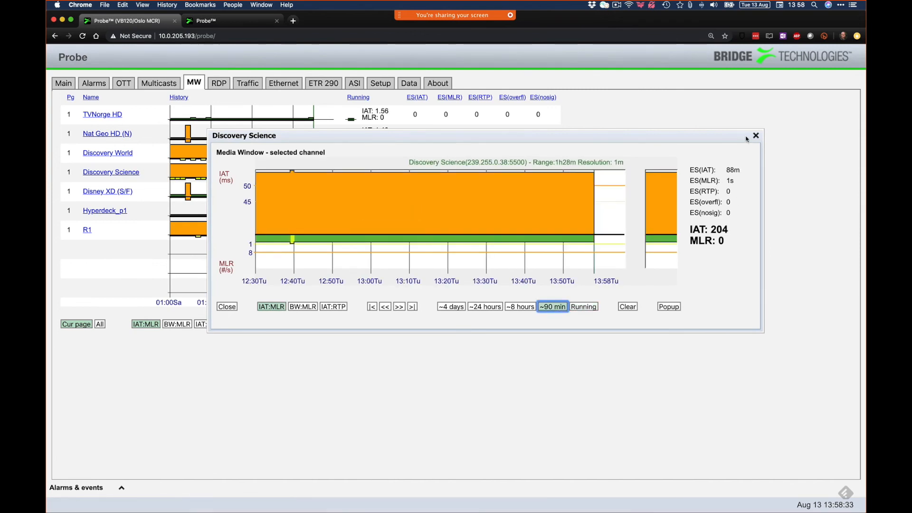
pyautogui.click(756, 135)
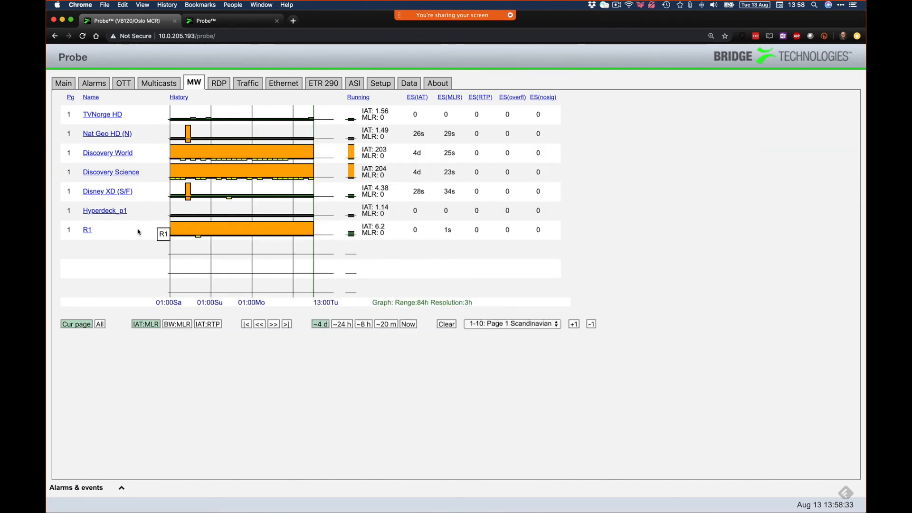
# View R1's media window graph over about 8 hours, inspect the IAT around 11:00, and close it
pyautogui.click(88, 230)
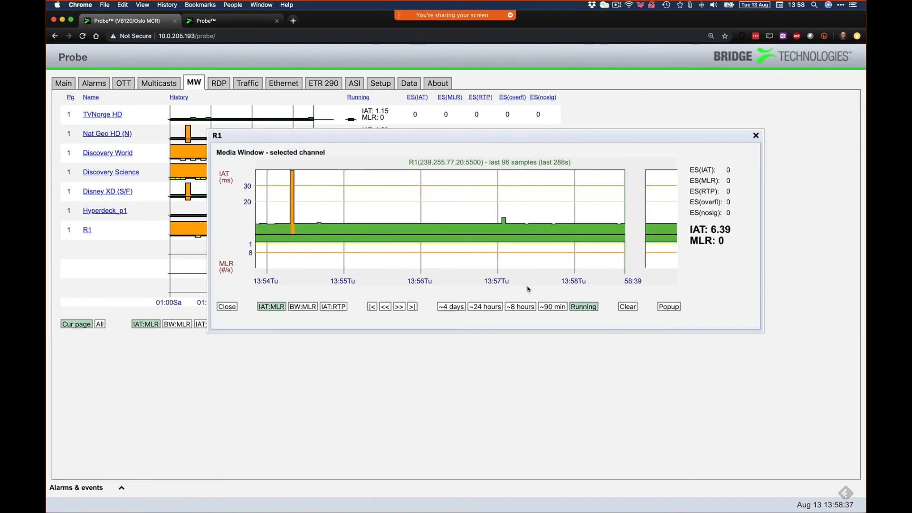
pyautogui.click(520, 307)
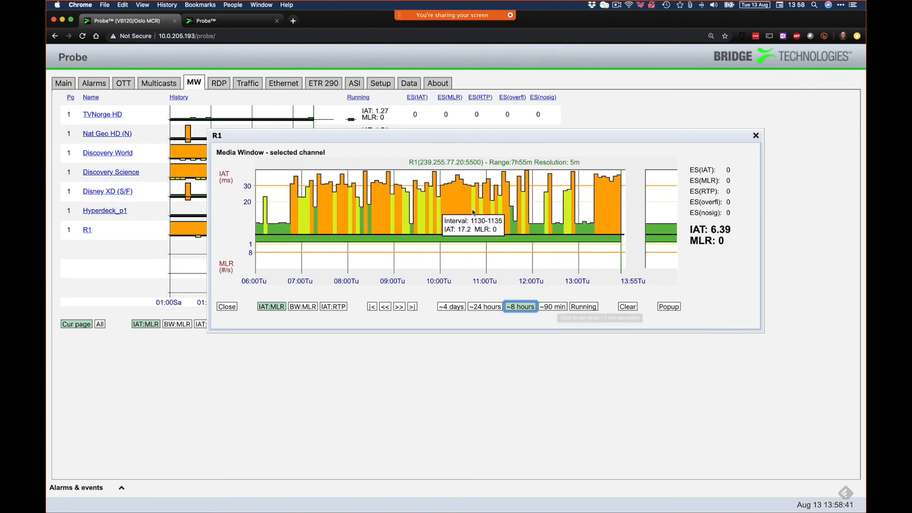
pyautogui.moveTo(487, 209)
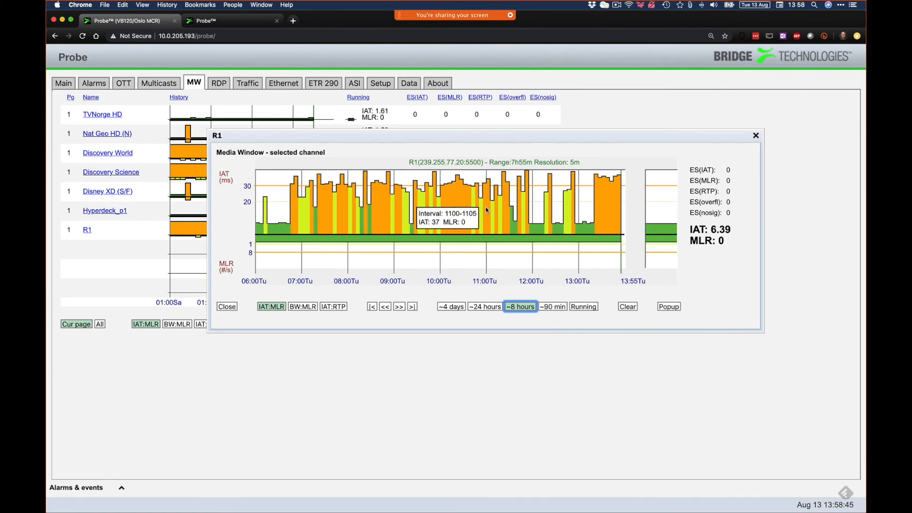
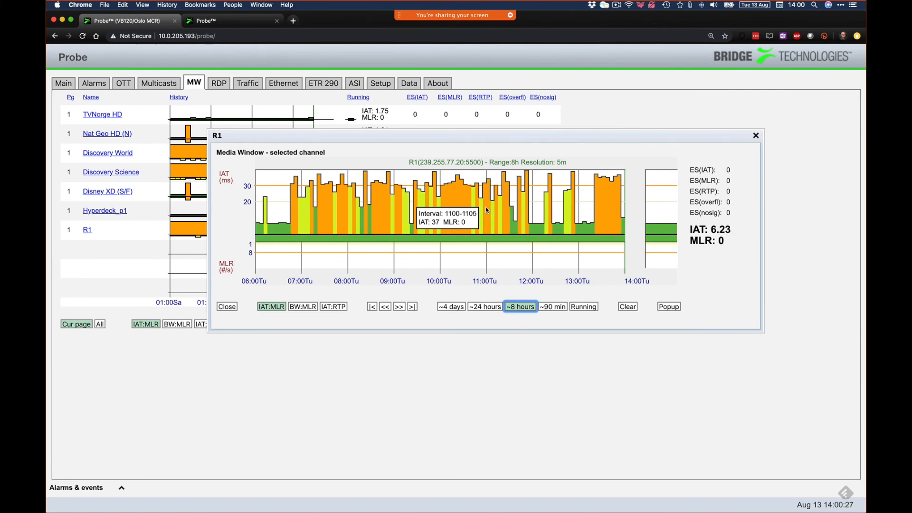
pyautogui.click(755, 135)
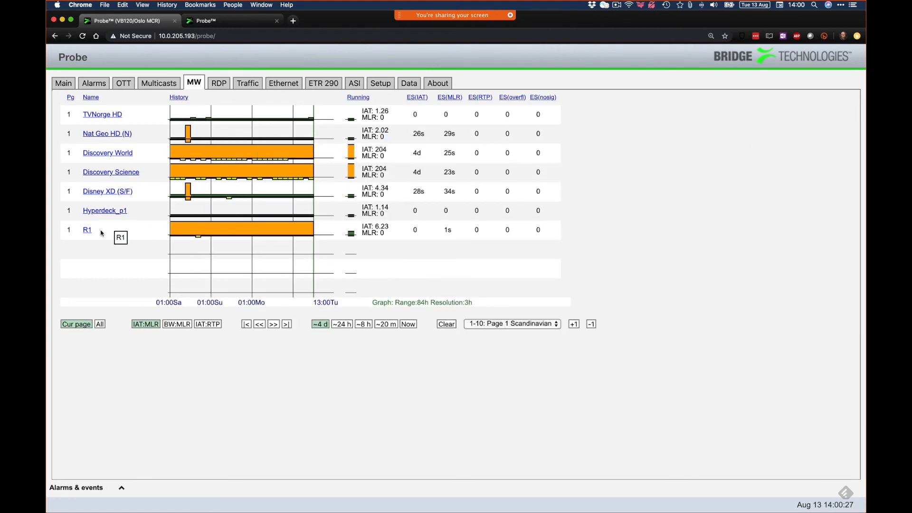
# Inspect the IAT in Discovery Science's running media window graph and close it
pyautogui.click(117, 175)
pyautogui.moveTo(471, 216)
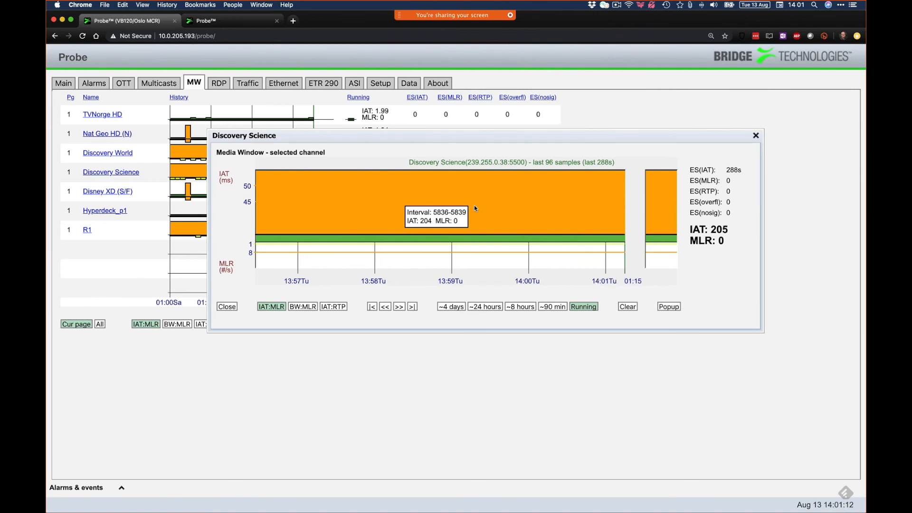
pyautogui.click(755, 135)
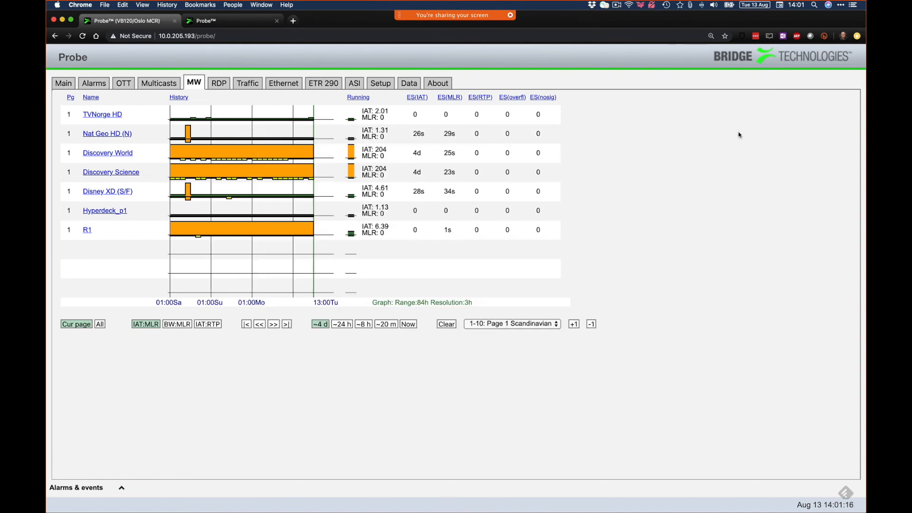
# Compare the IAT:MLR error and warning limits of the Default, Radio and HDTV Ethernet threshold presets
pyautogui.click(160, 82)
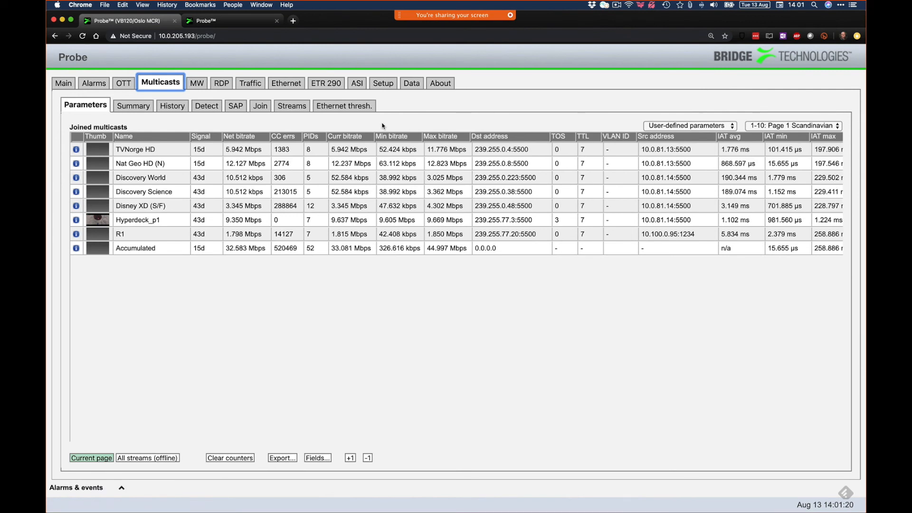
pyautogui.click(335, 105)
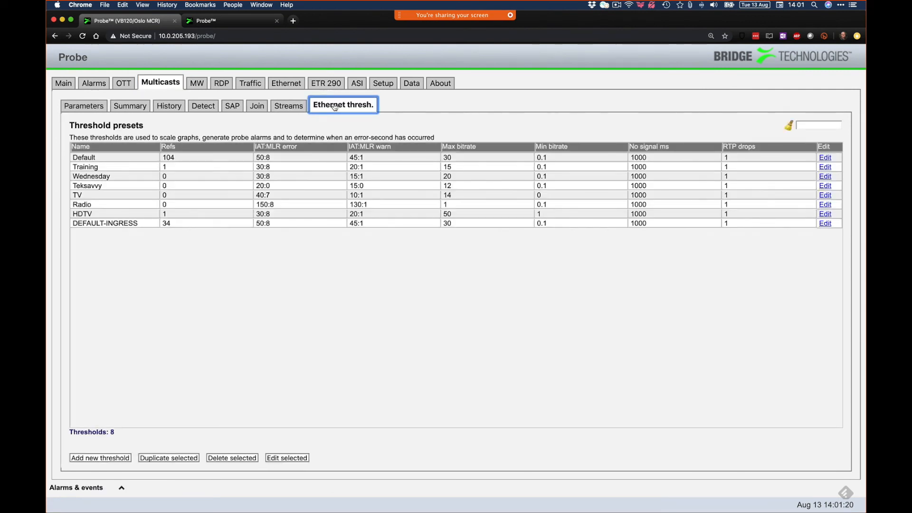
pyautogui.click(131, 160)
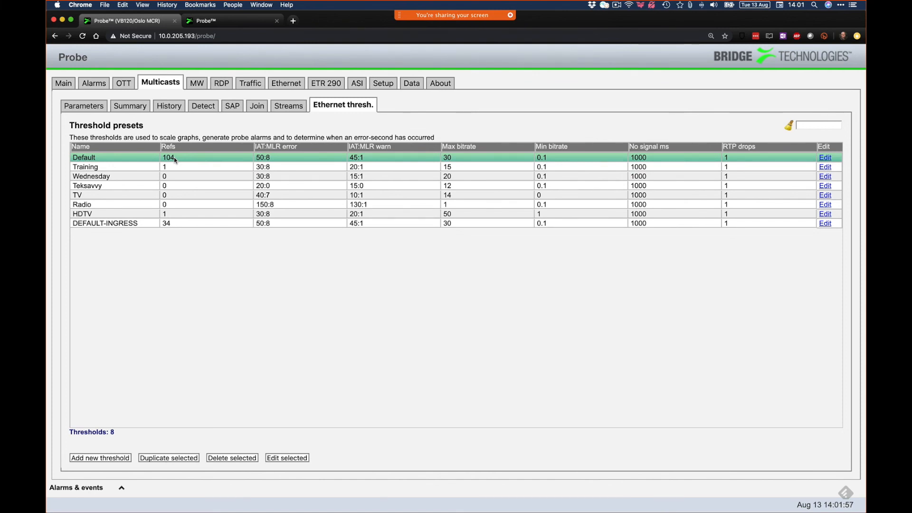
pyautogui.click(100, 207)
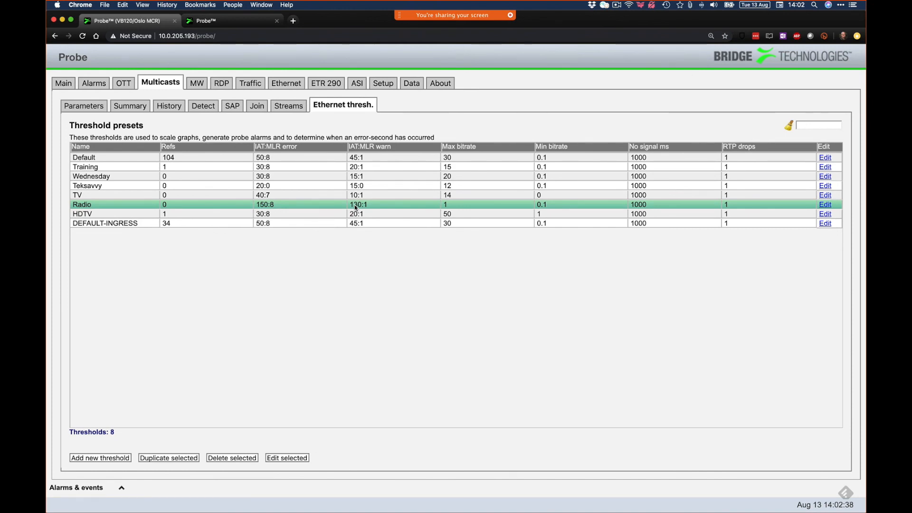
pyautogui.click(148, 215)
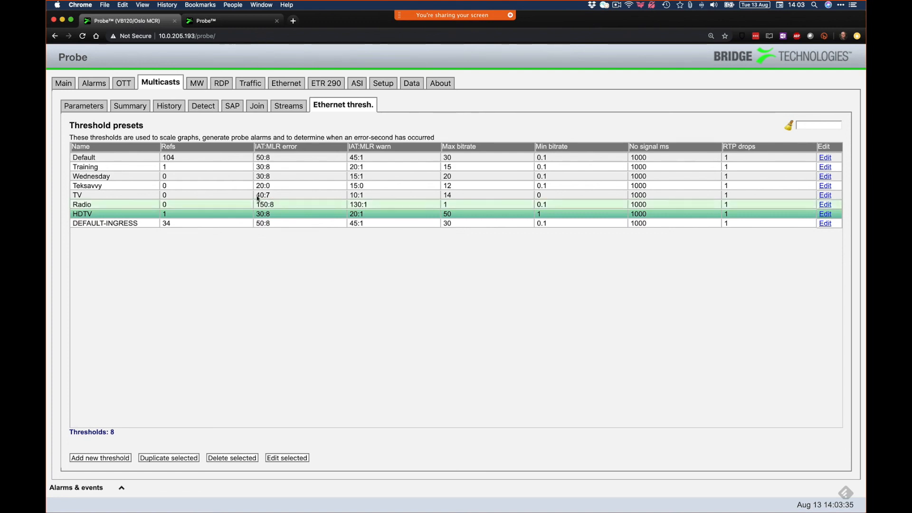
# Check the first probe's media window overview, and show page 2 (11-20) of the media window on the probe at 10.0.205.5
pyautogui.click(194, 83)
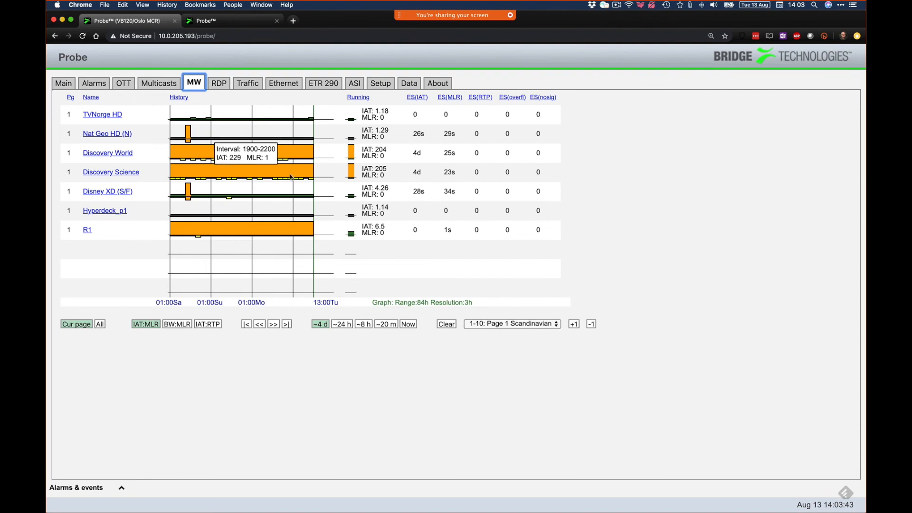
pyautogui.click(204, 20)
pyautogui.click(196, 84)
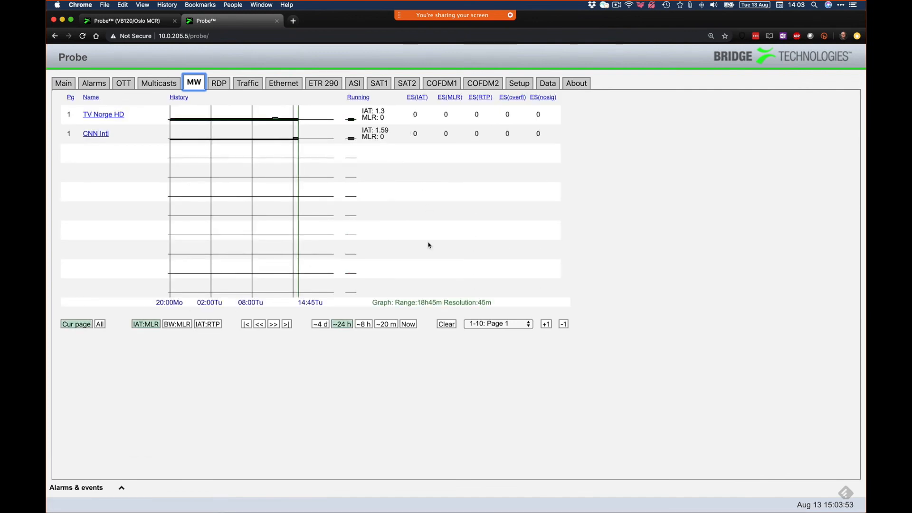
pyautogui.click(499, 325)
pyautogui.click(502, 332)
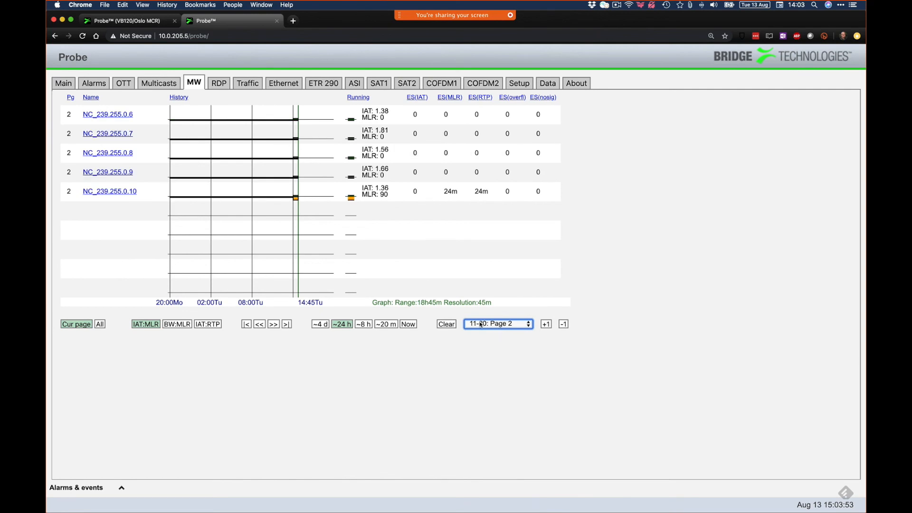
# Compare the running media window graphs of NC_239.255.0.10 and NC_239.255.0.9, including their IAT and MLR values
pyautogui.click(120, 194)
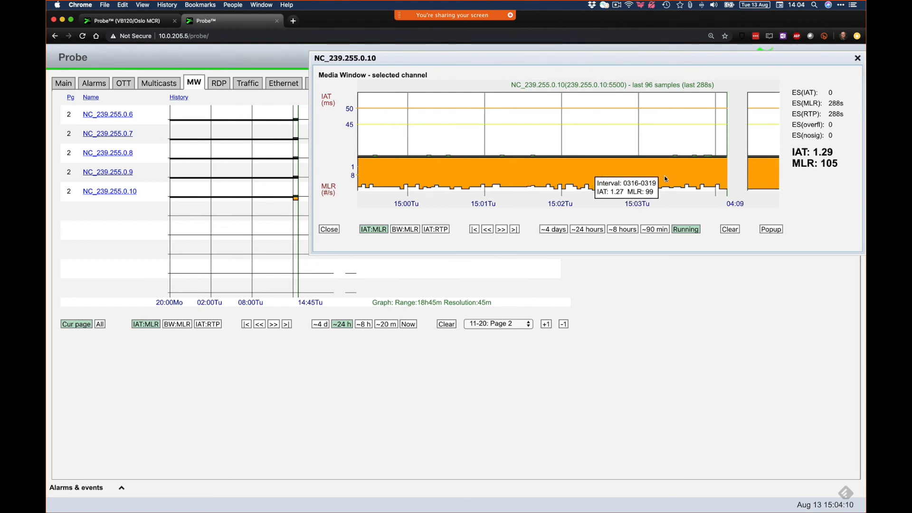
pyautogui.click(857, 58)
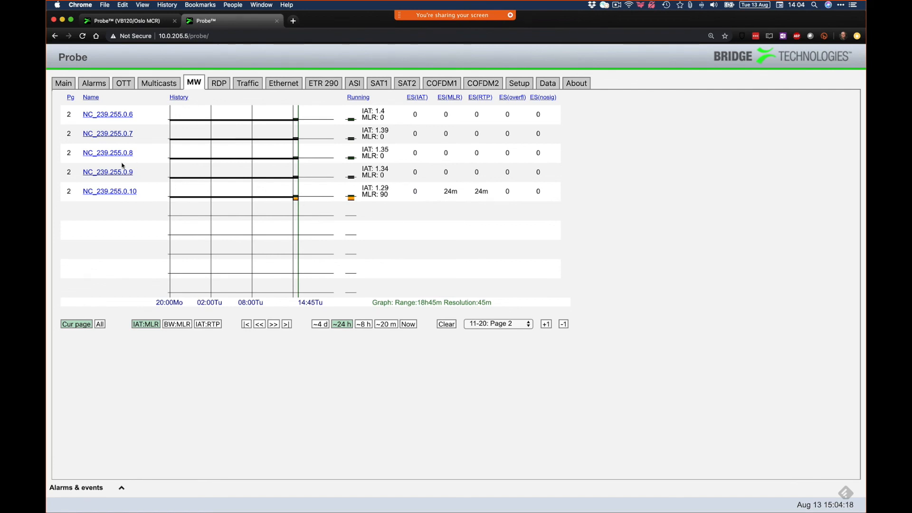
pyautogui.click(114, 177)
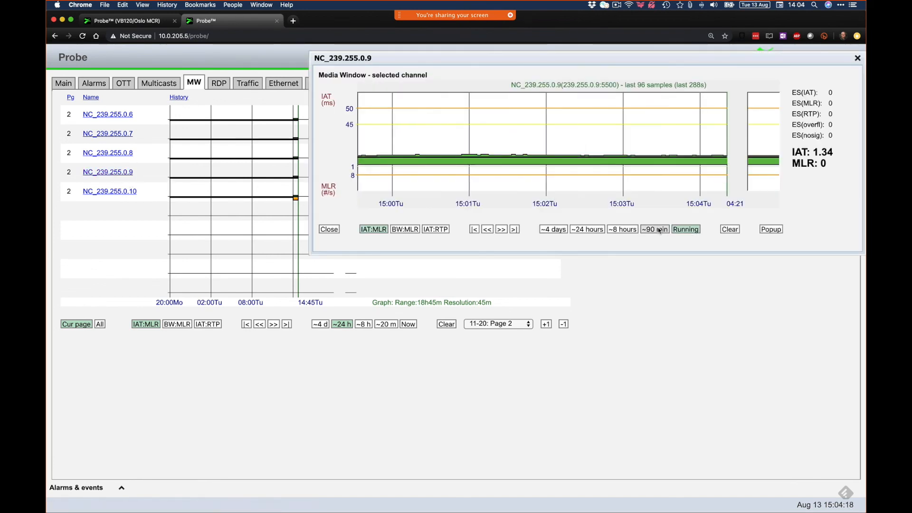
pyautogui.moveTo(695, 61); pyautogui.dragTo(465, 80)
pyautogui.moveTo(578, 172); pyautogui.dragTo(593, 172)
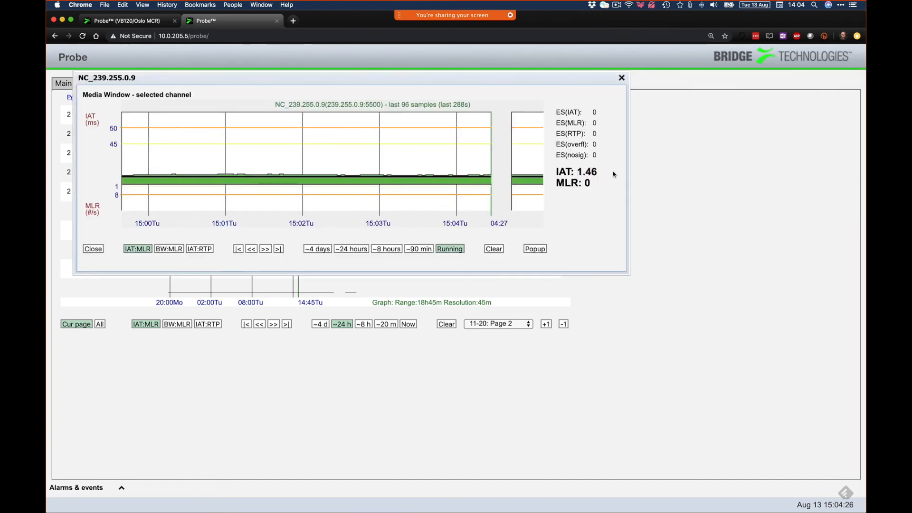